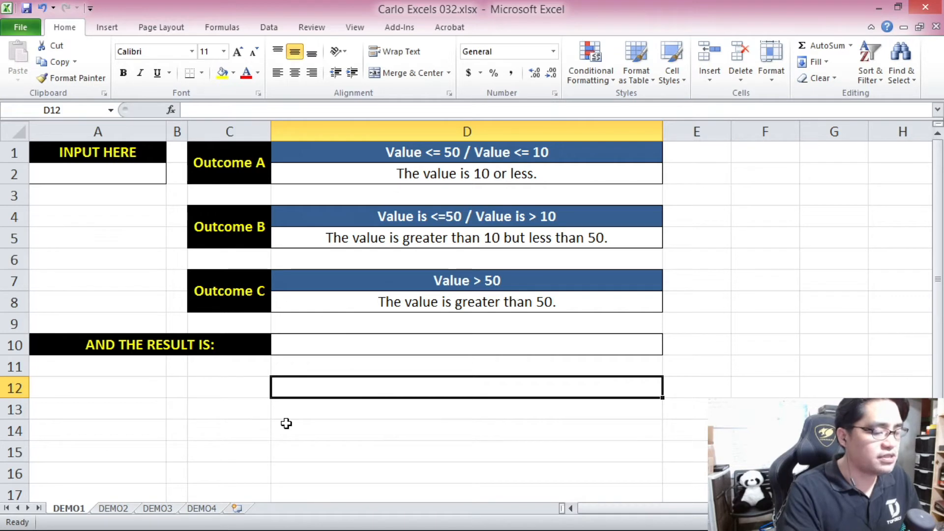
Enter the formula =IF(A2<=50,"TRUE",D8) in cell D12 to test whether the input value is at most 50.
{"action": "type", "text": "=IF("}
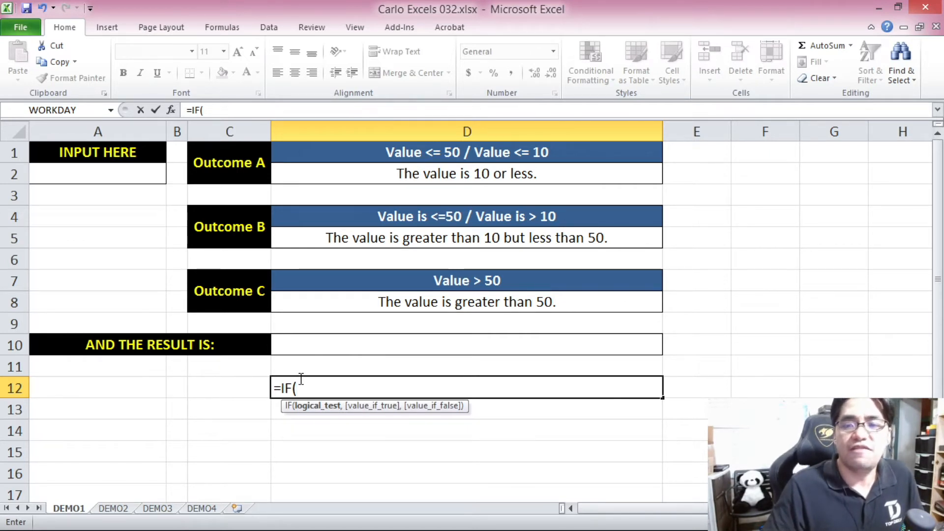
{"action": "left_click", "coordinate": [128, 176]}
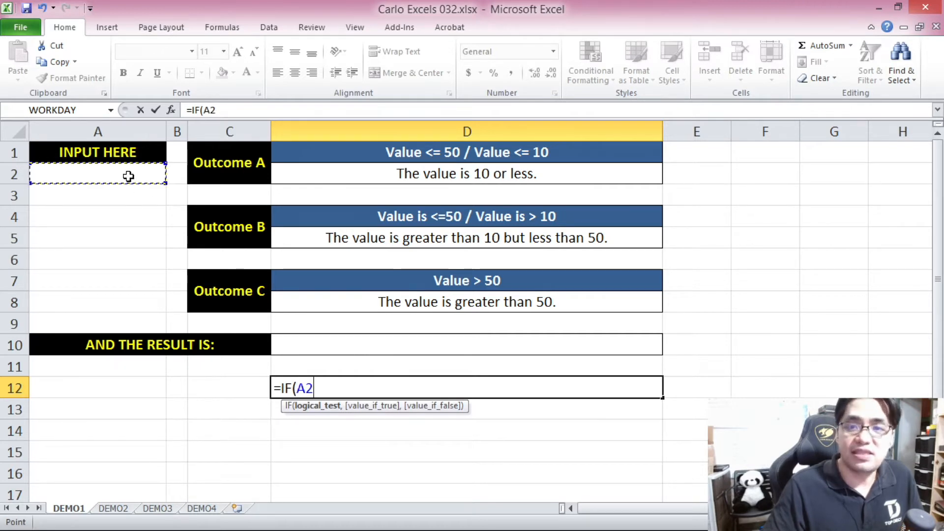
{"action": "type", "text": "<=50"}
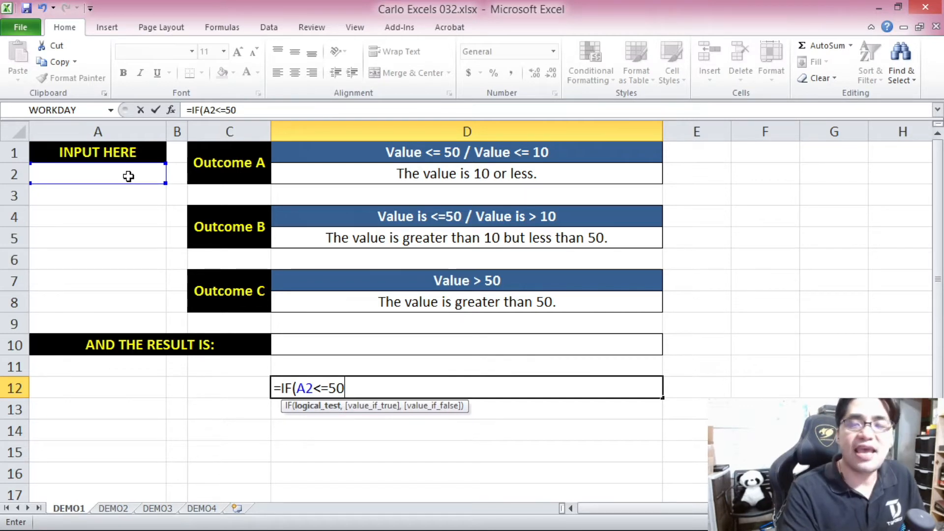
{"action": "type", "text": ","}
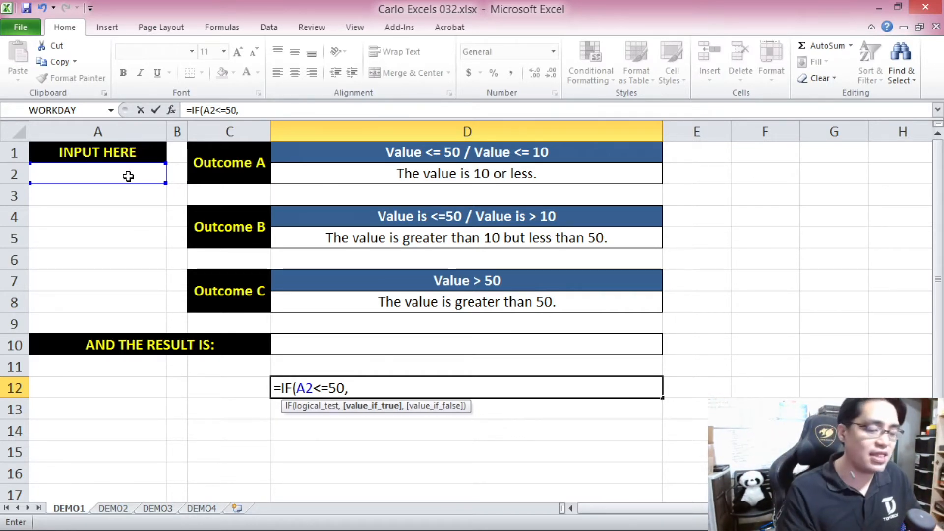
{"action": "type", "text": "\"TRUE"}
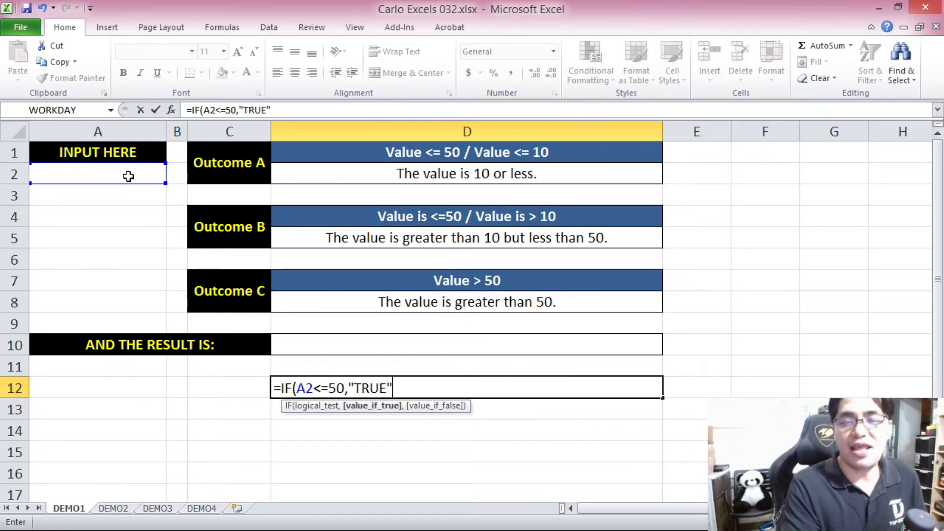
{"action": "type", "text": "\","}
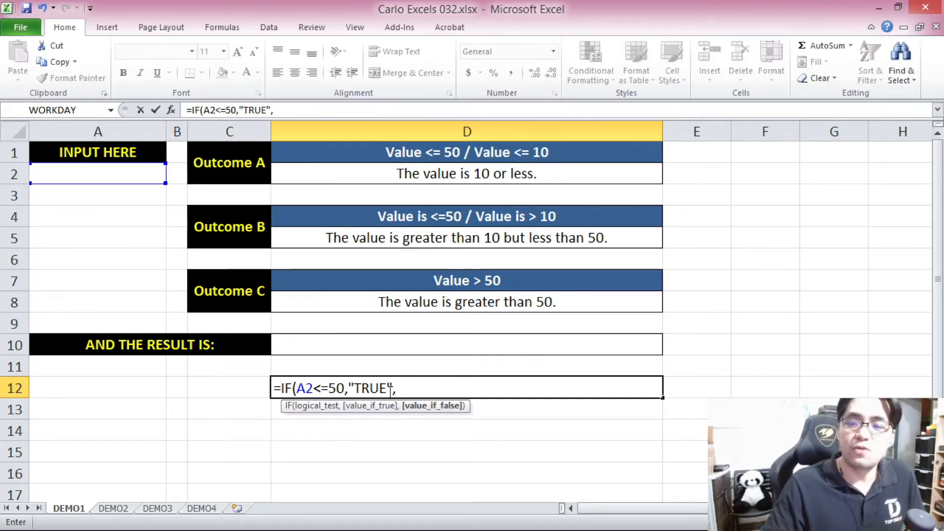
{"action": "left_click", "coordinate": [431, 304]}
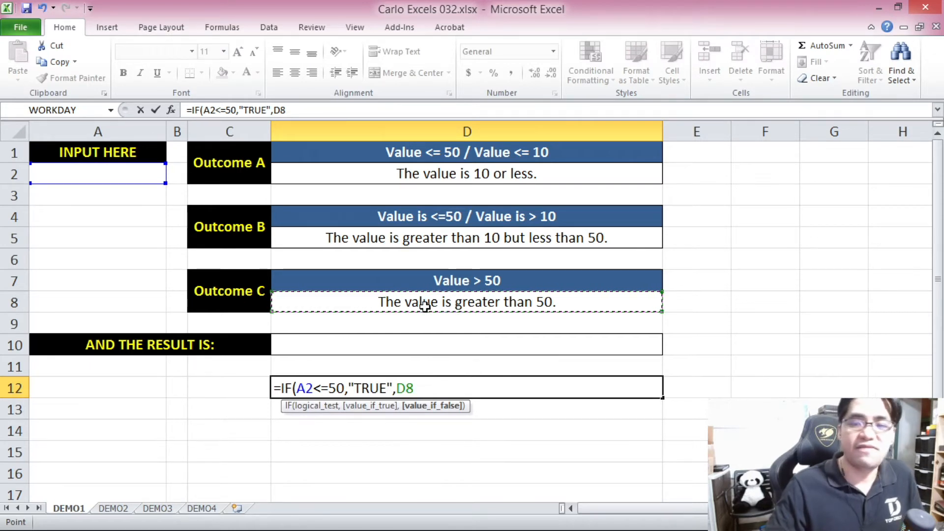
{"action": "type", "text": ")"}
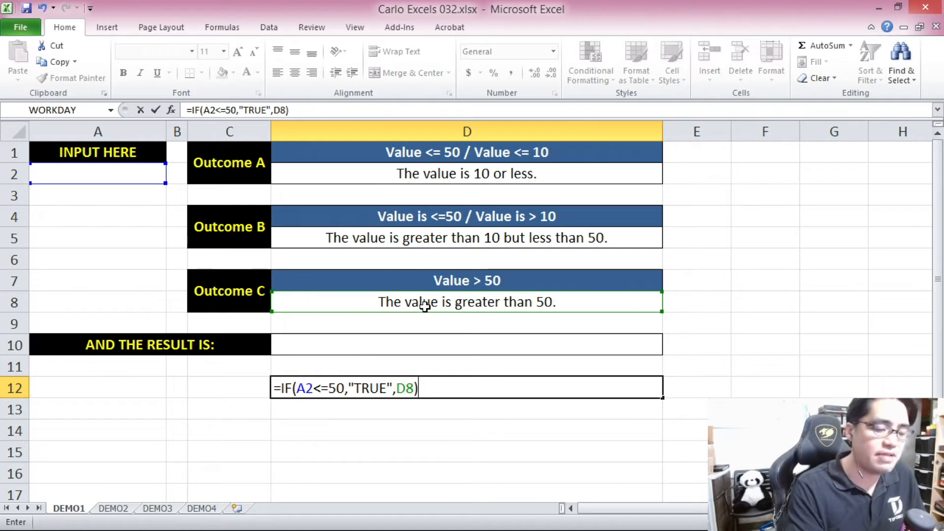
{"action": "key", "text": "Return"}
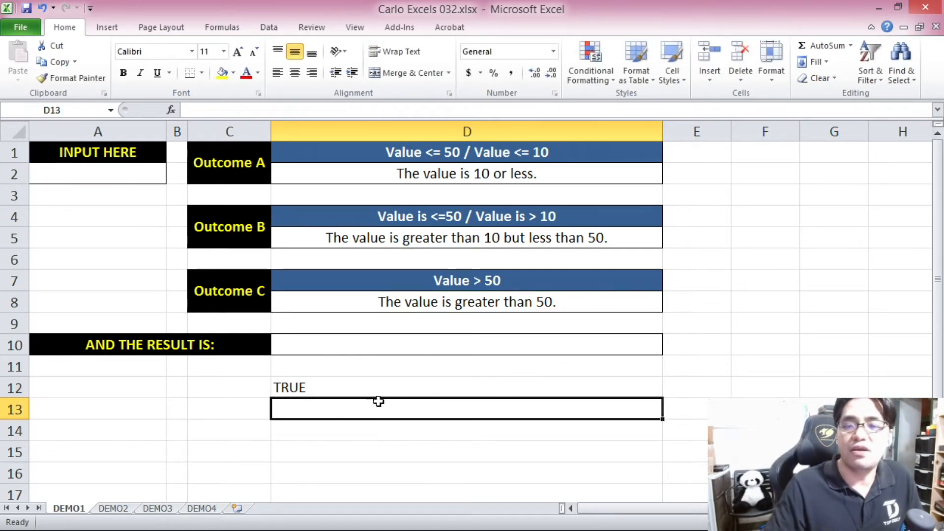
{"action": "left_click", "coordinate": [349, 382]}
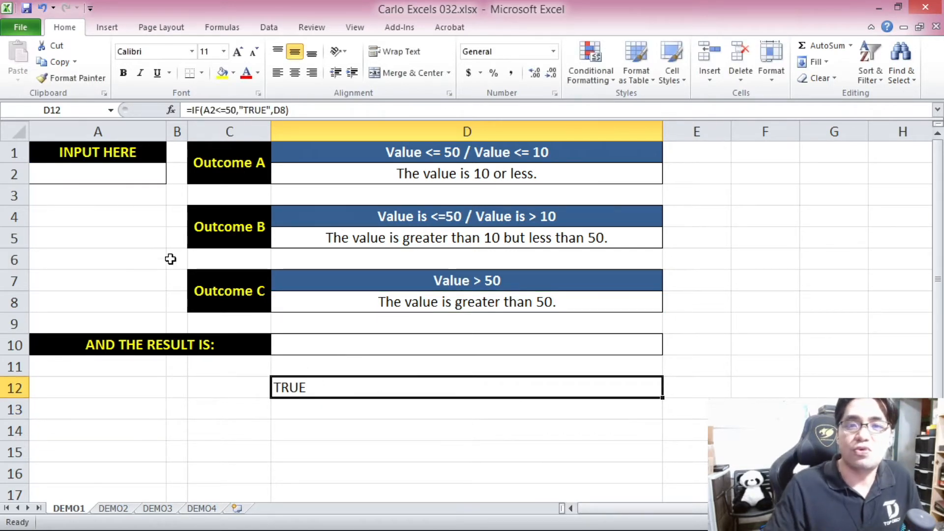
Test the formula in D12 by entering 12, 20, 30, 40 and 50 one after another in input cell A2.
{"action": "left_click", "coordinate": [118, 172]}
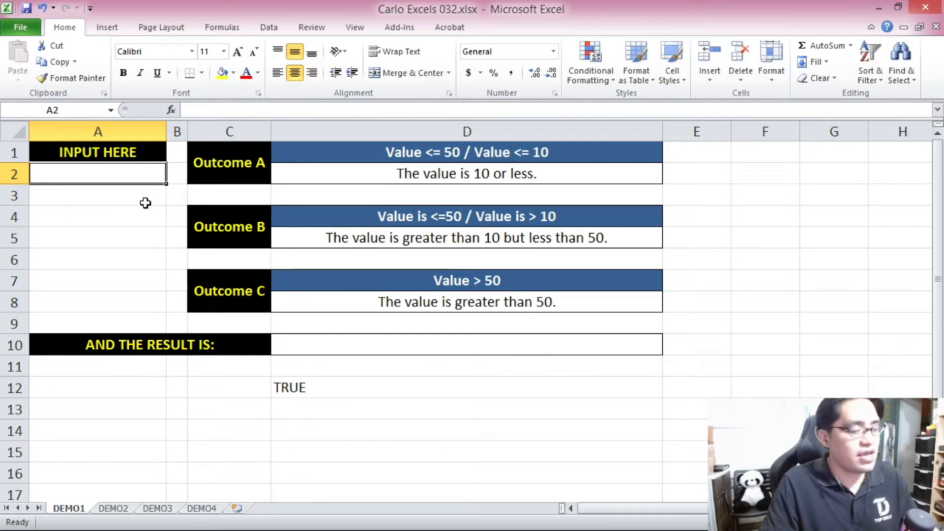
{"action": "type", "text": "12"}
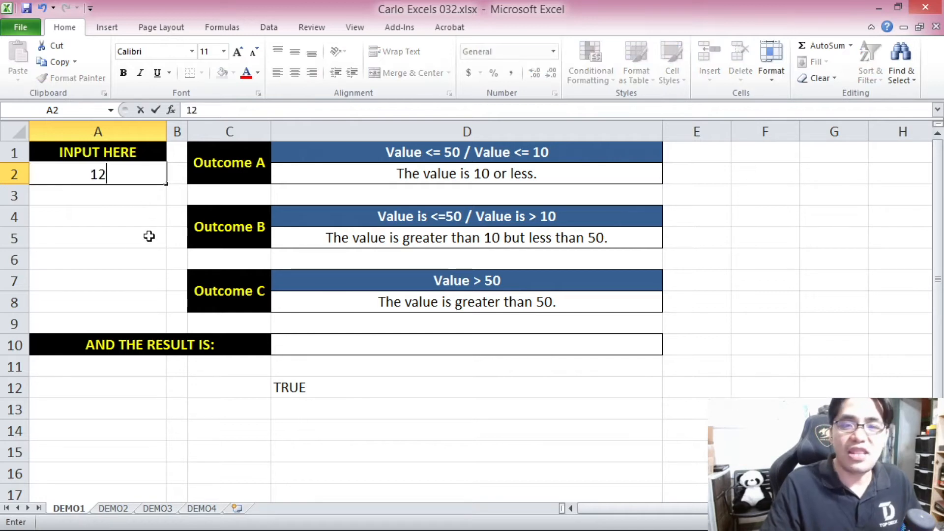
{"action": "left_click", "coordinate": [150, 234]}
{"action": "left_click", "coordinate": [123, 175]}
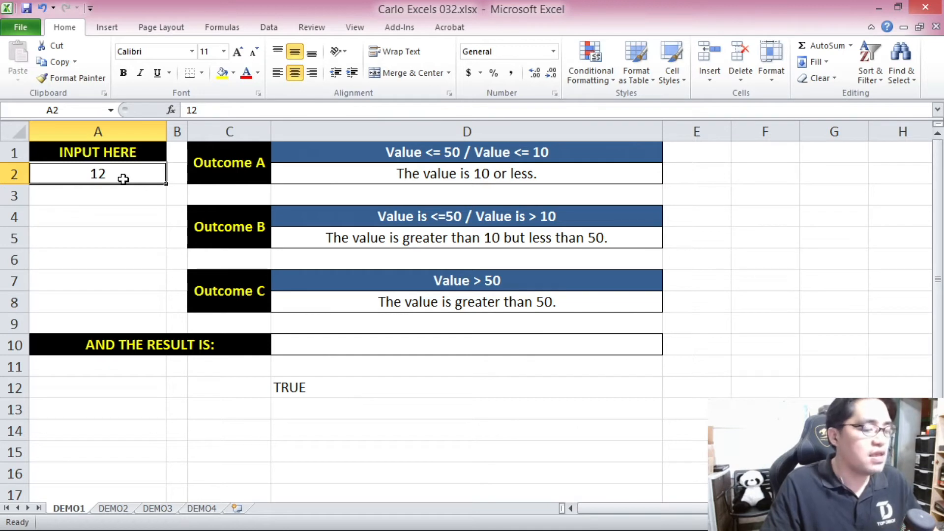
{"action": "type", "text": "20"}
{"action": "key", "text": "Return"}
{"action": "left_click", "coordinate": [106, 177]}
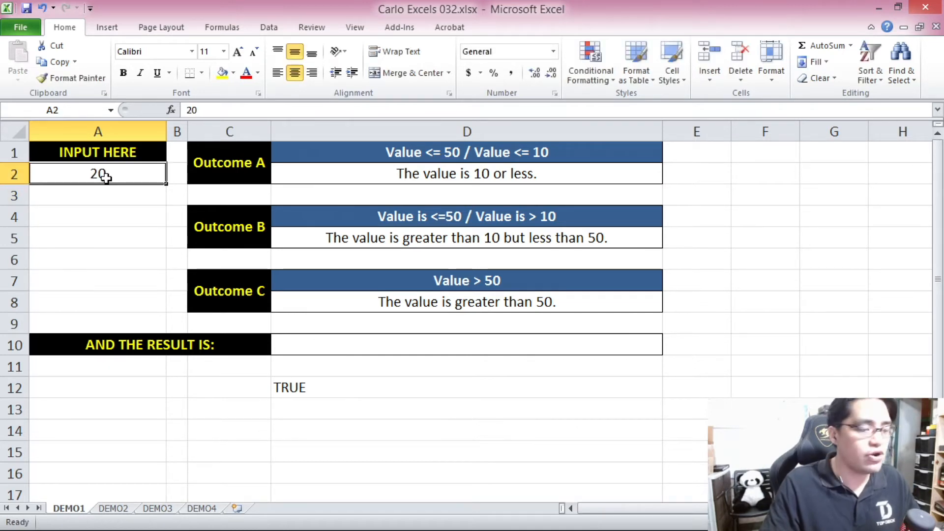
{"action": "type", "text": "30"}
{"action": "left_click", "coordinate": [95, 221]}
{"action": "left_click", "coordinate": [106, 176]}
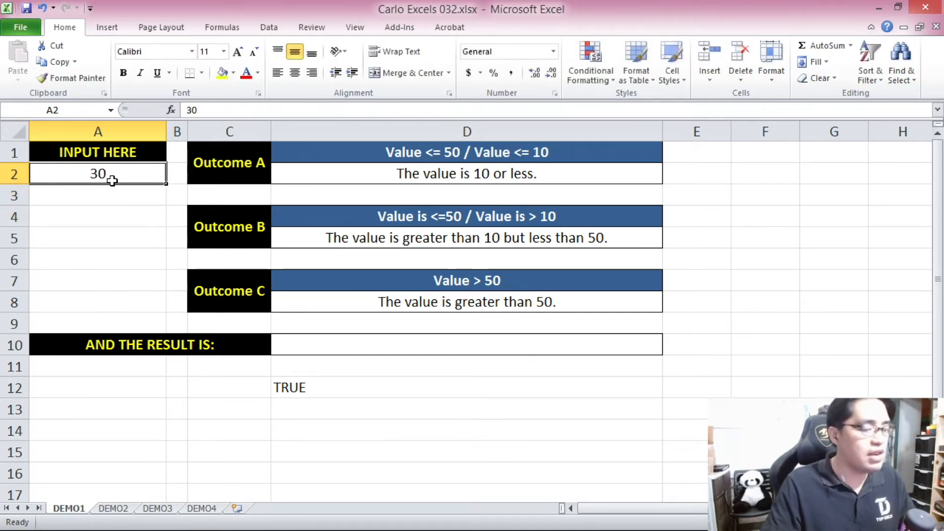
{"action": "type", "text": "40"}
{"action": "left_click", "coordinate": [90, 236]}
{"action": "left_click", "coordinate": [100, 172]}
{"action": "type", "text": "50"}
{"action": "left_click", "coordinate": [96, 231]}
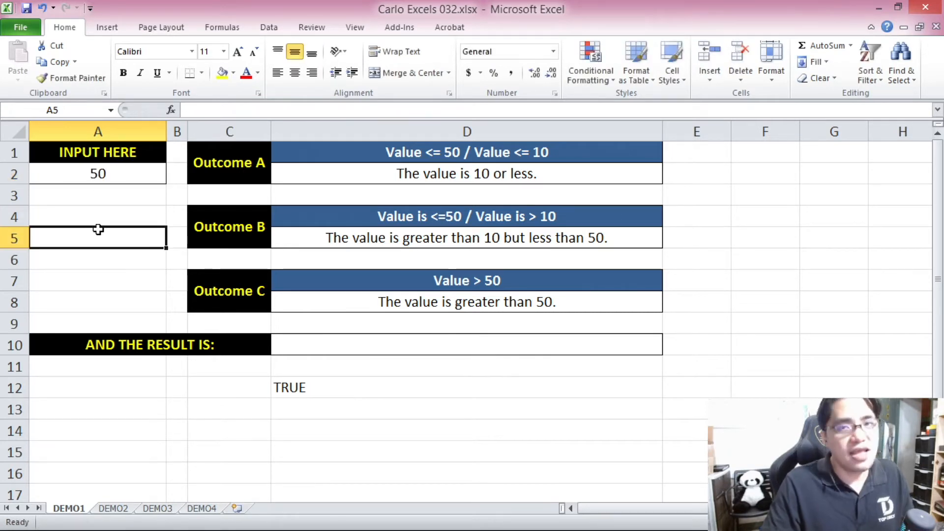
Test the formula in D12 with 51 in input cell A2, and clear the input cell.
{"action": "left_click", "coordinate": [136, 177]}
{"action": "type", "text": "51"}
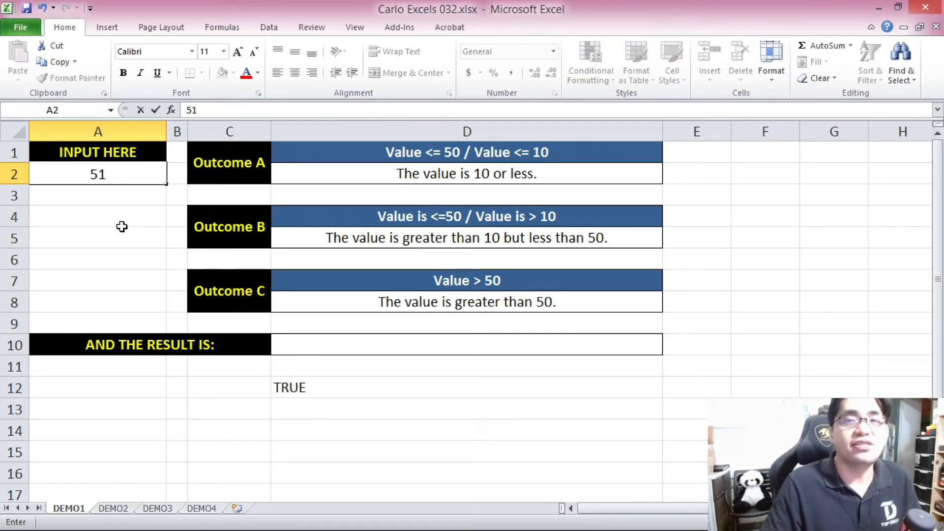
{"action": "left_click", "coordinate": [122, 225]}
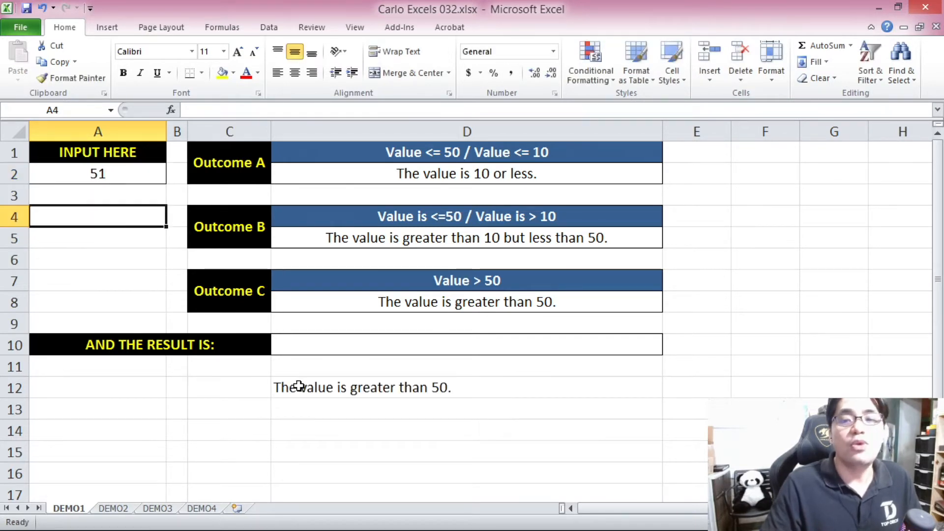
{"action": "left_click", "coordinate": [320, 388]}
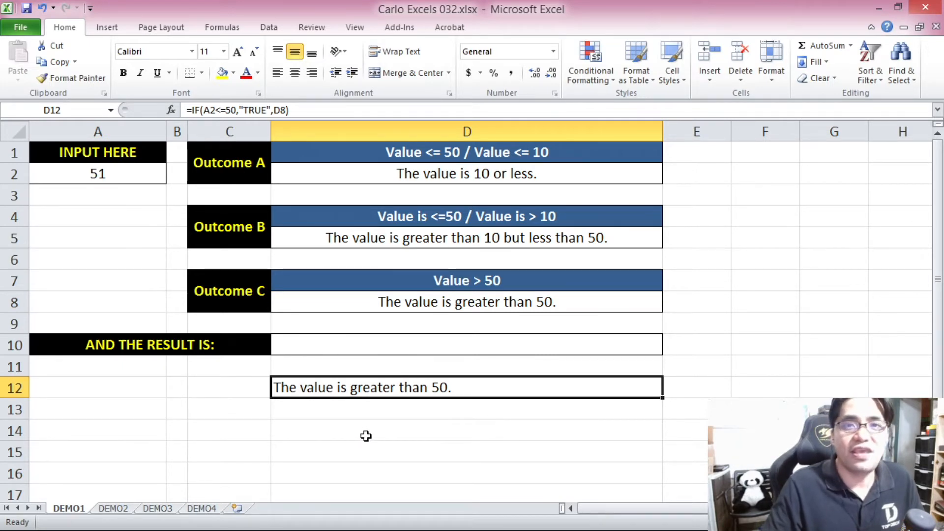
{"action": "left_click", "coordinate": [147, 238]}
{"action": "left_click", "coordinate": [101, 175]}
{"action": "key", "text": "Delete"}
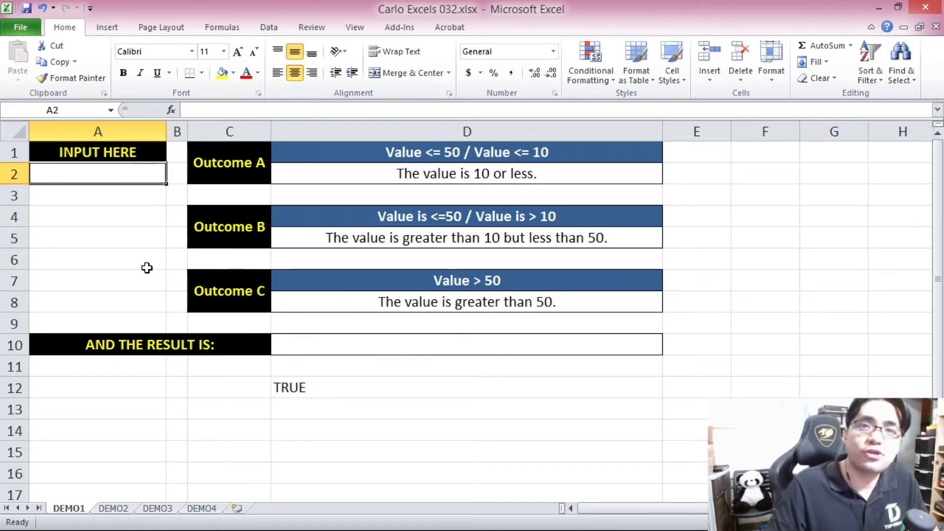
Enter the formula =IF(A2<=10,D2,D5) in cell D13 to choose between the Outcome A and Outcome B texts.
{"action": "left_click", "coordinate": [334, 402]}
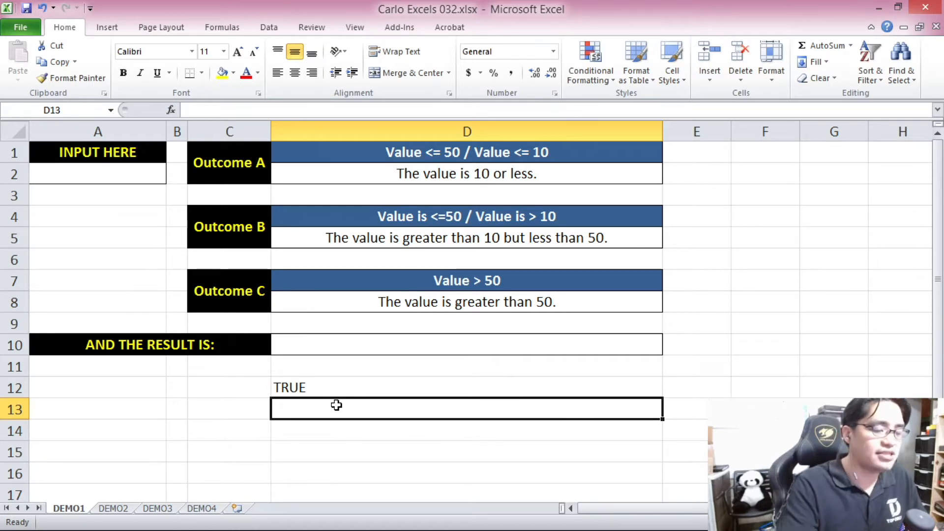
{"action": "type", "text": "=IF("}
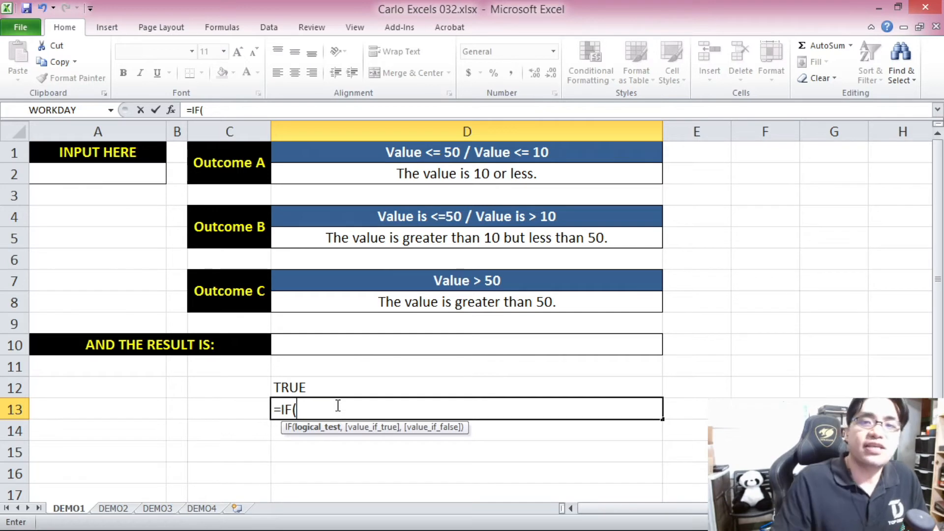
{"action": "left_click", "coordinate": [128, 173]}
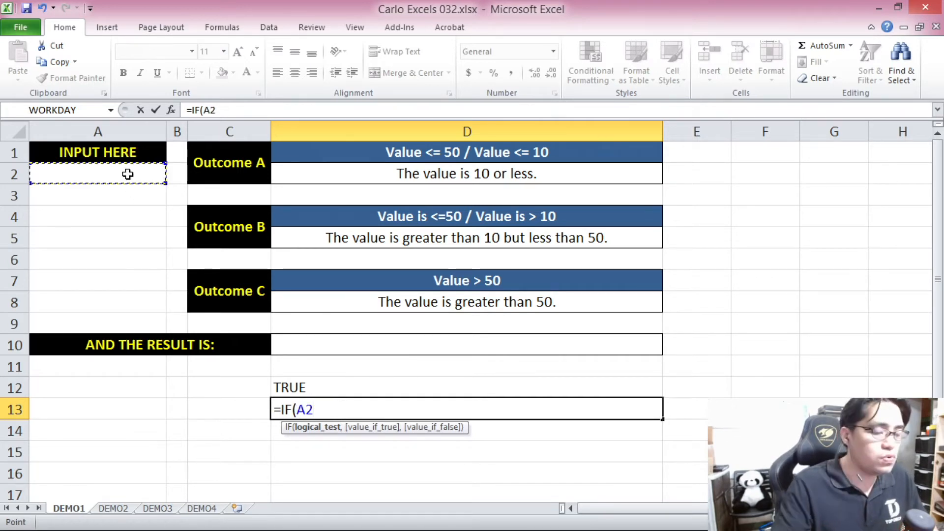
{"action": "type", "text": "<"}
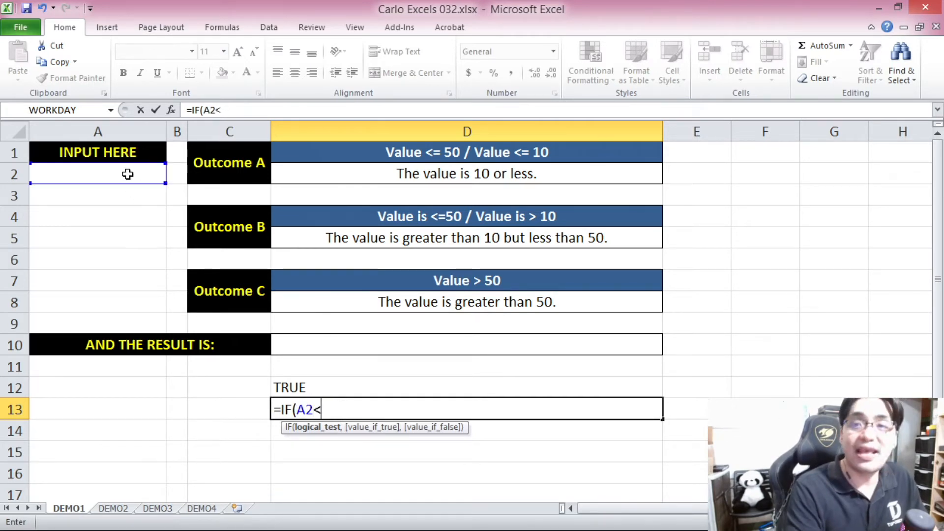
{"action": "type", "text": "=10"}
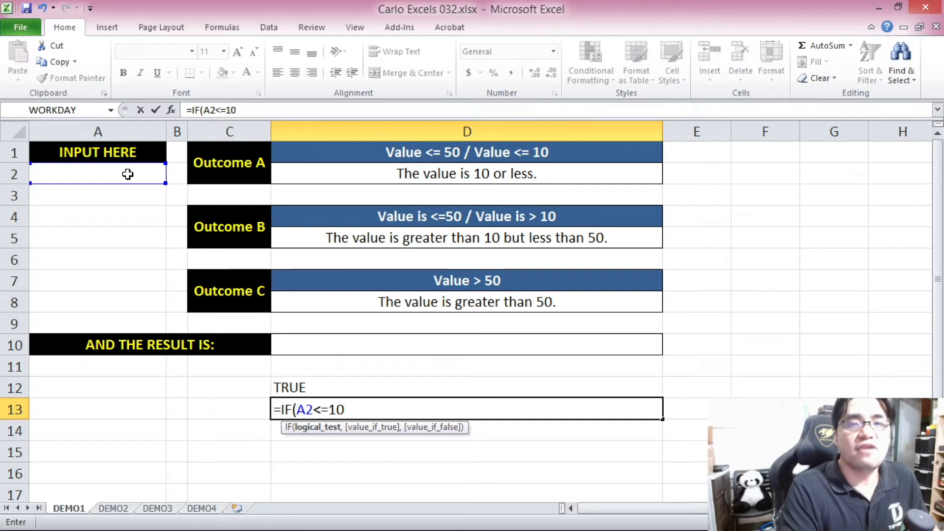
{"action": "type", "text": ","}
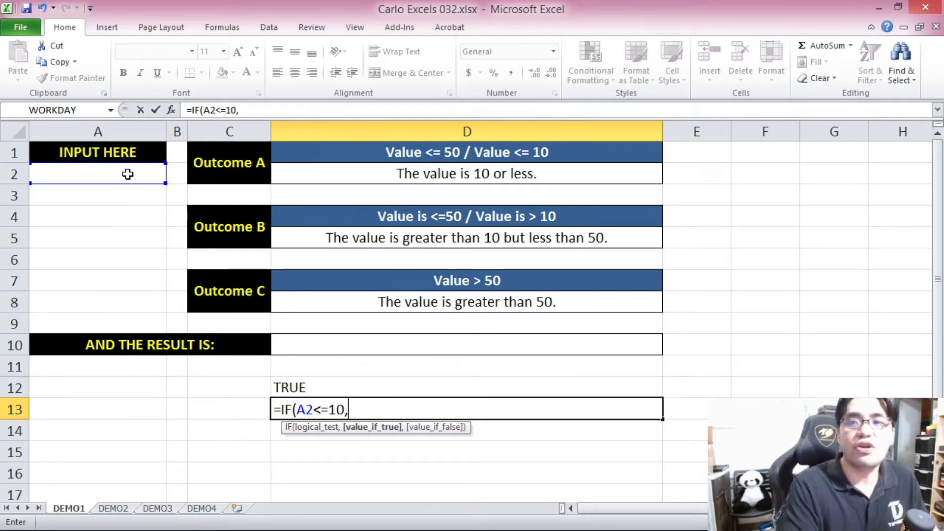
{"action": "left_click", "coordinate": [371, 174]}
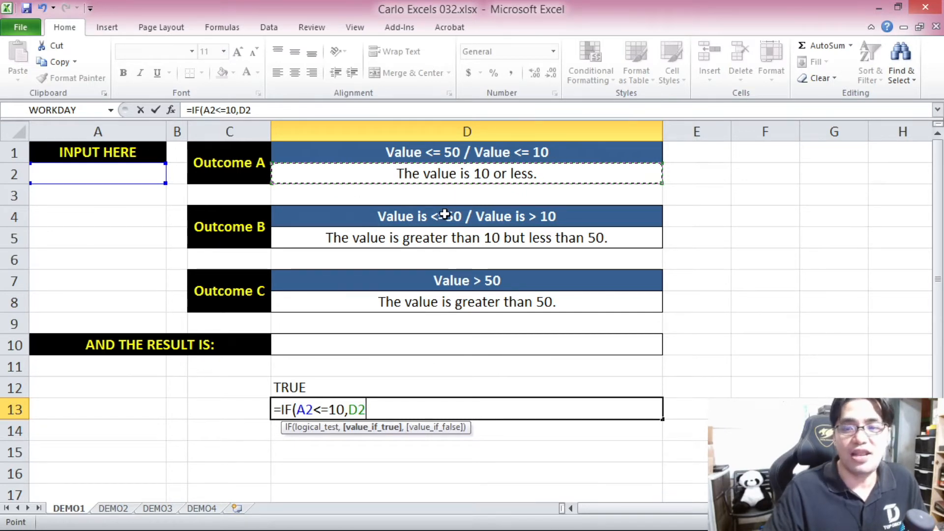
{"action": "type", "text": ","}
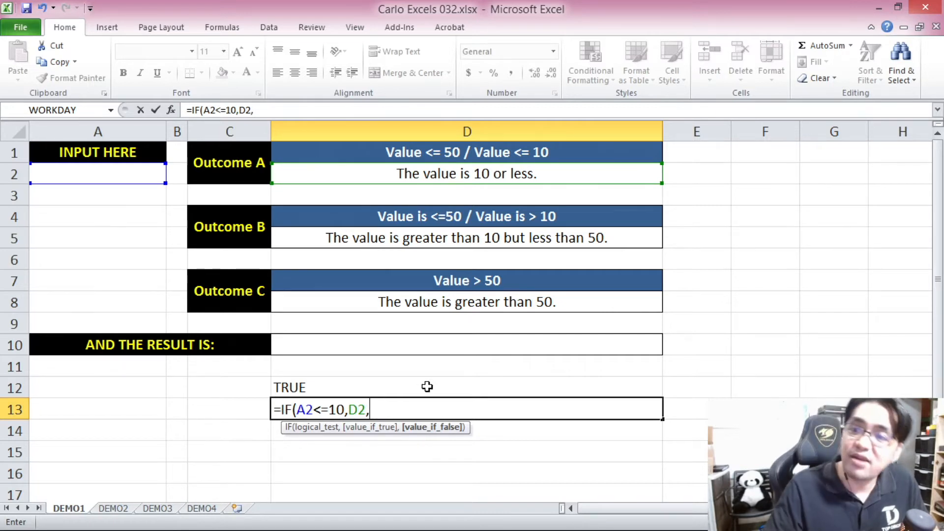
{"action": "left_click", "coordinate": [421, 241]}
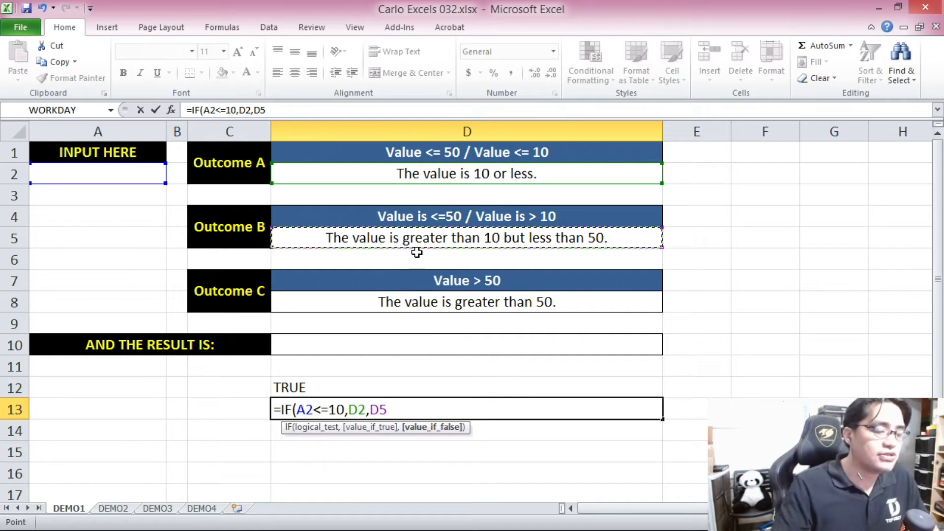
{"action": "type", "text": ")"}
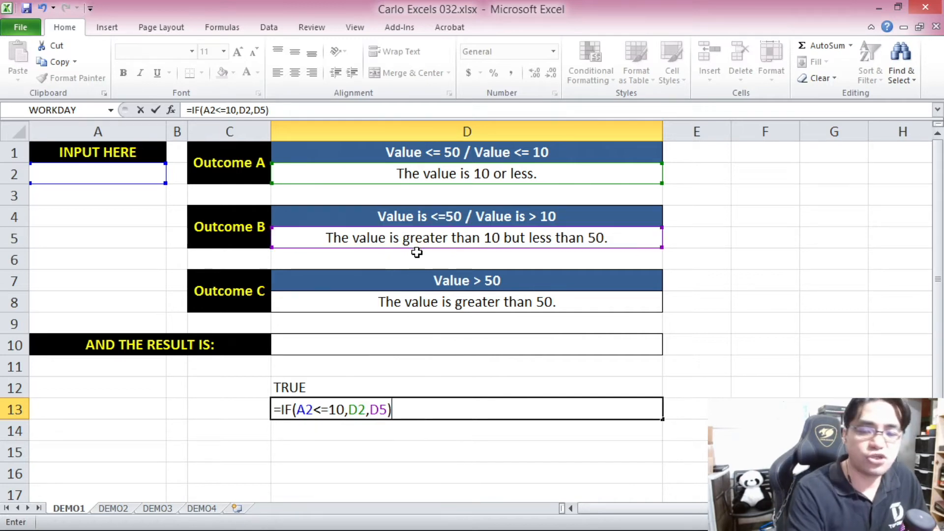
{"action": "key", "text": "Return"}
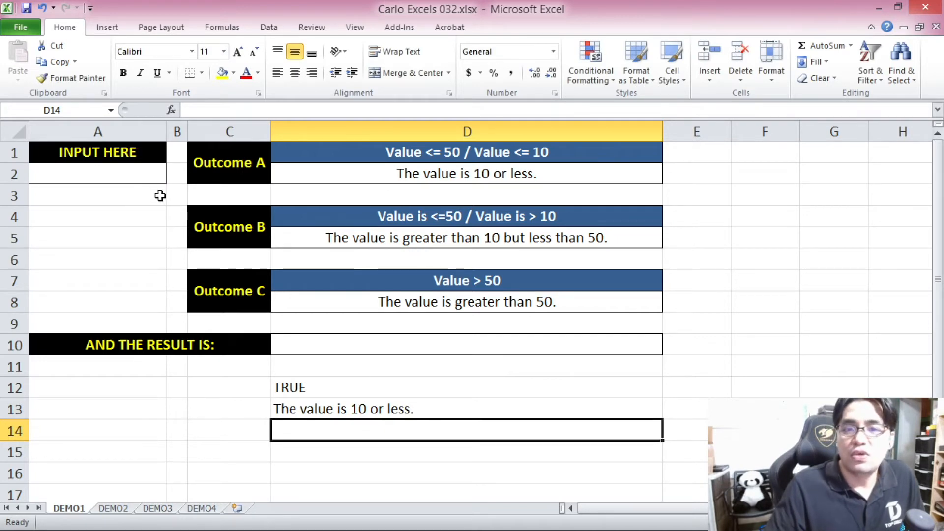
{"action": "left_click", "coordinate": [392, 415]}
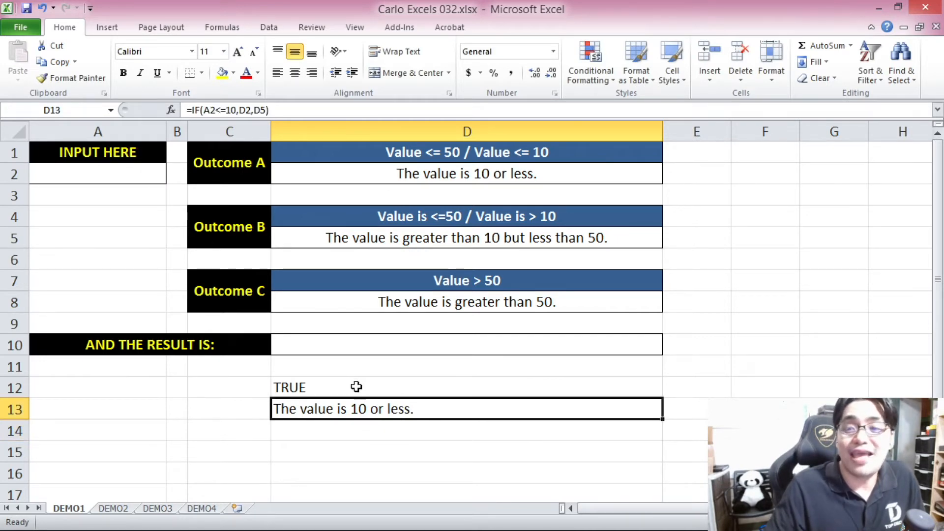
Test the formula in D13 by entering 0, 4, 9 and 10 one after another in input cell A2.
{"action": "left_click", "coordinate": [101, 174]}
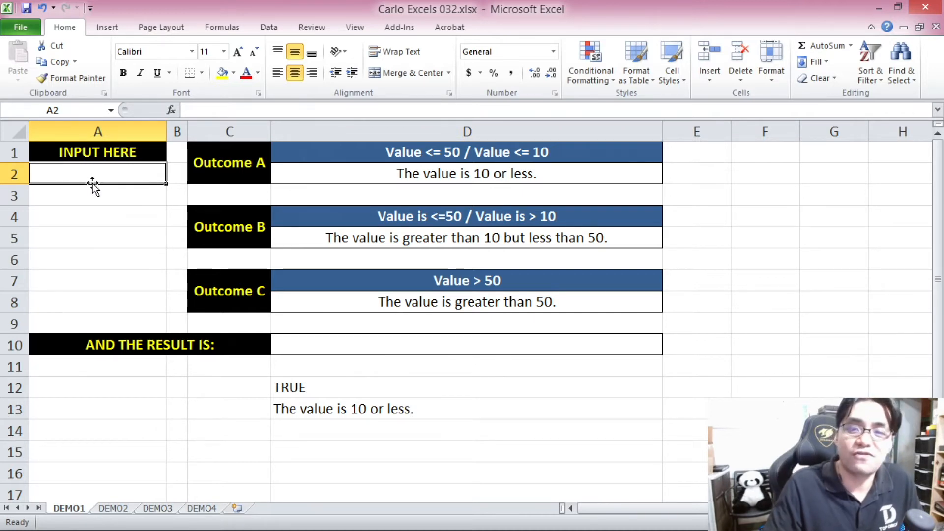
{"action": "type", "text": "0"}
{"action": "left_click", "coordinate": [147, 238]}
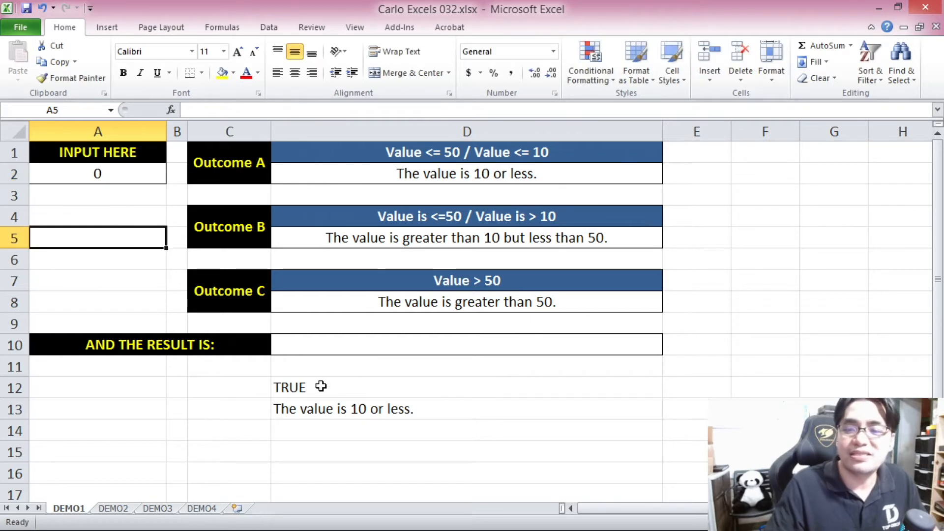
{"action": "left_click", "coordinate": [140, 178]}
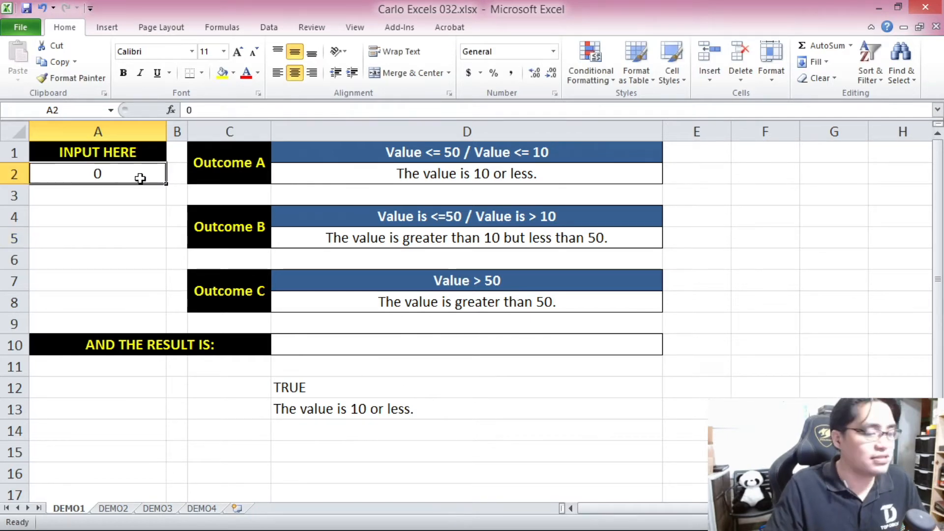
{"action": "type", "text": "4"}
{"action": "left_click", "coordinate": [123, 257]}
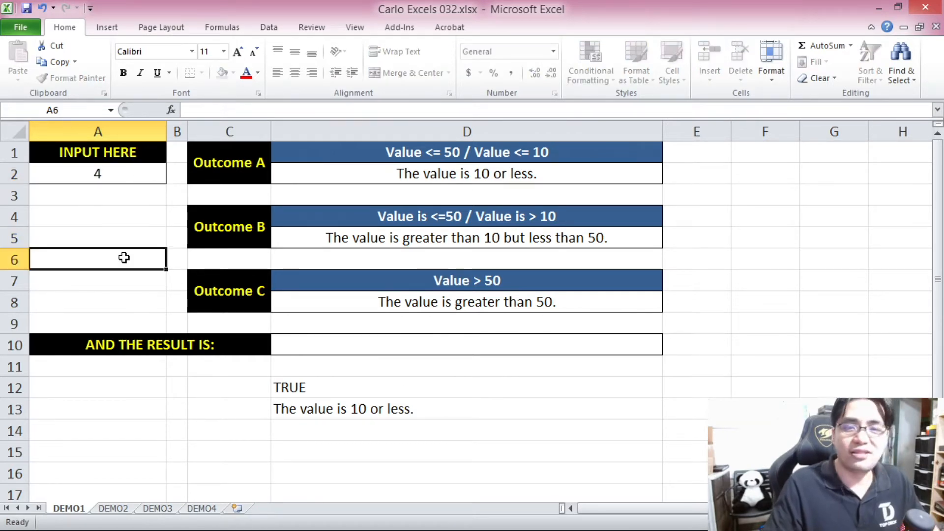
{"action": "left_click", "coordinate": [361, 414]}
{"action": "left_click", "coordinate": [101, 177]}
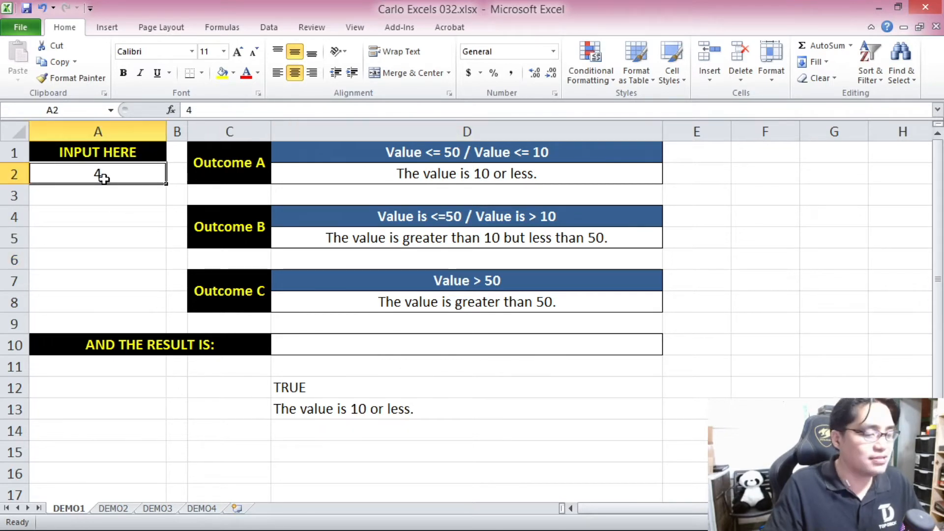
{"action": "type", "text": "9"}
{"action": "left_click", "coordinate": [121, 232]}
{"action": "left_click", "coordinate": [132, 173]}
{"action": "type", "text": "10"}
{"action": "left_click", "coordinate": [135, 259]}
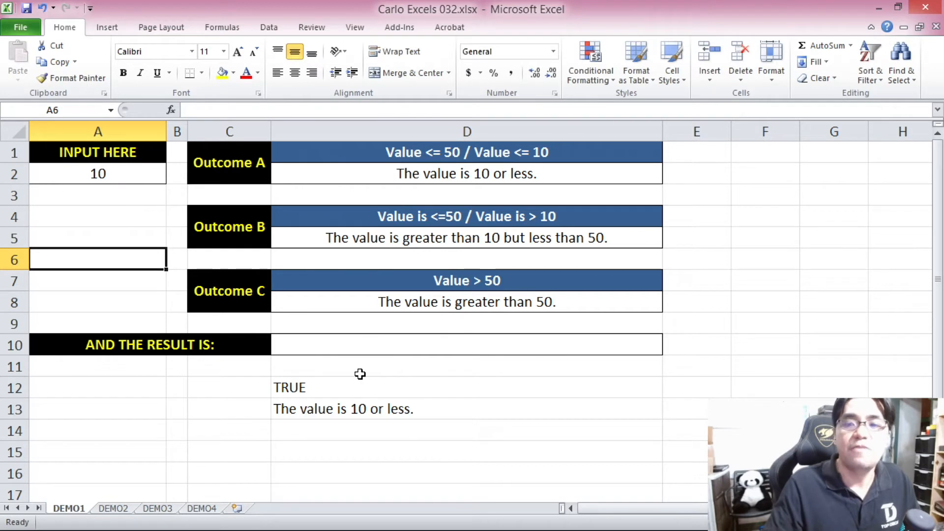
Test the formula in D13 with 11 in input cell A2, and clear the input cell.
{"action": "left_click", "coordinate": [122, 178]}
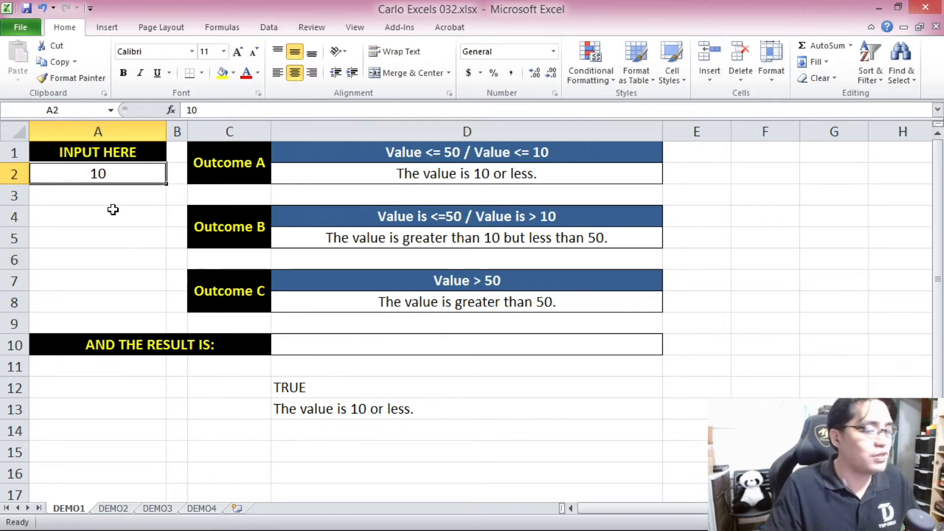
{"action": "type", "text": "11"}
{"action": "left_click", "coordinate": [100, 244]}
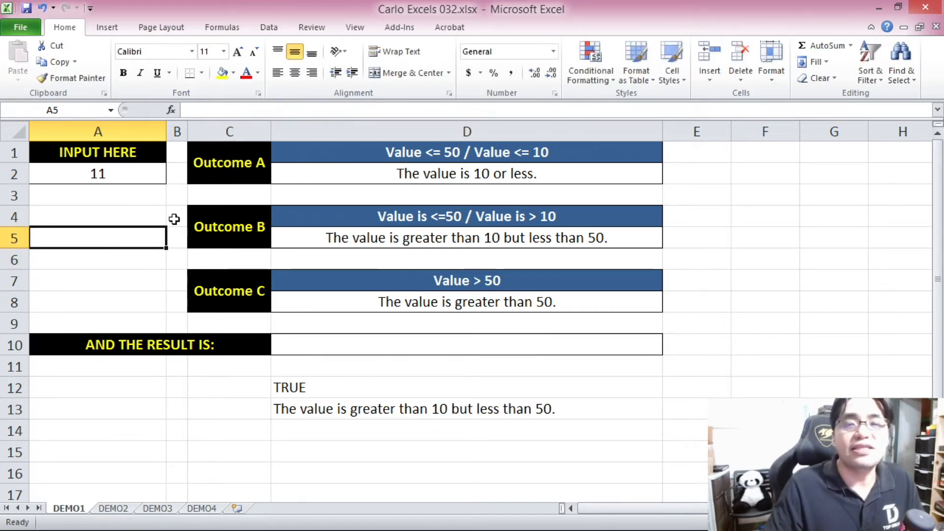
{"action": "left_click", "coordinate": [381, 409]}
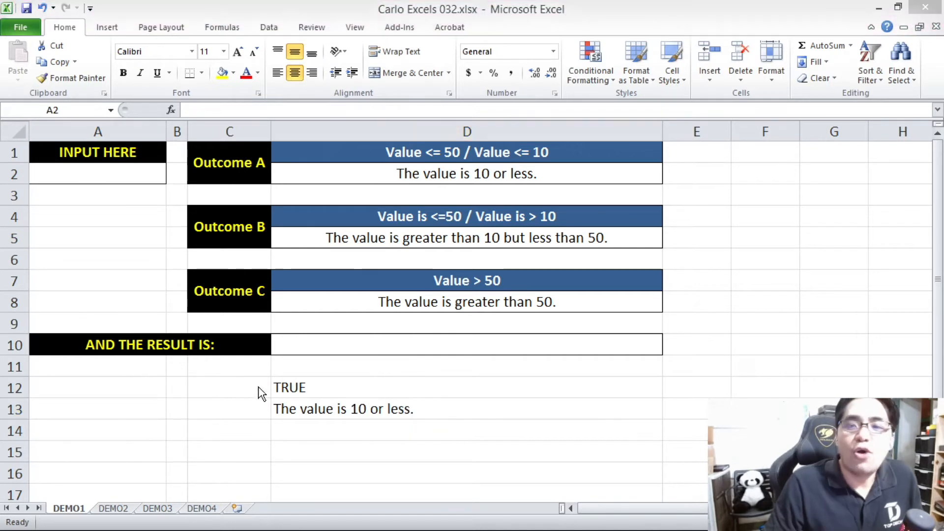
{"action": "left_click", "coordinate": [322, 395]}
{"action": "left_click", "coordinate": [317, 388]}
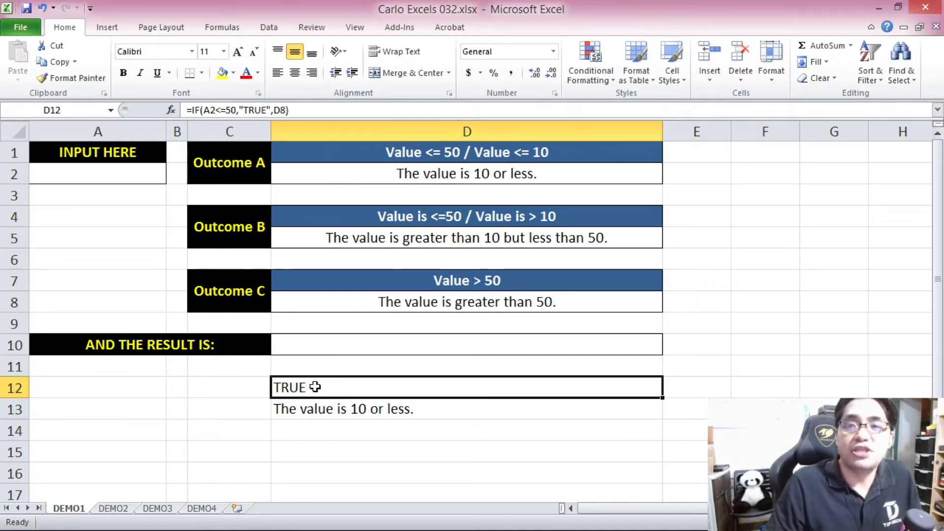
Copy the expression IF(A2<=10,D2,D5) from the formula in D13, without its equals sign.
{"action": "left_click", "coordinate": [329, 408]}
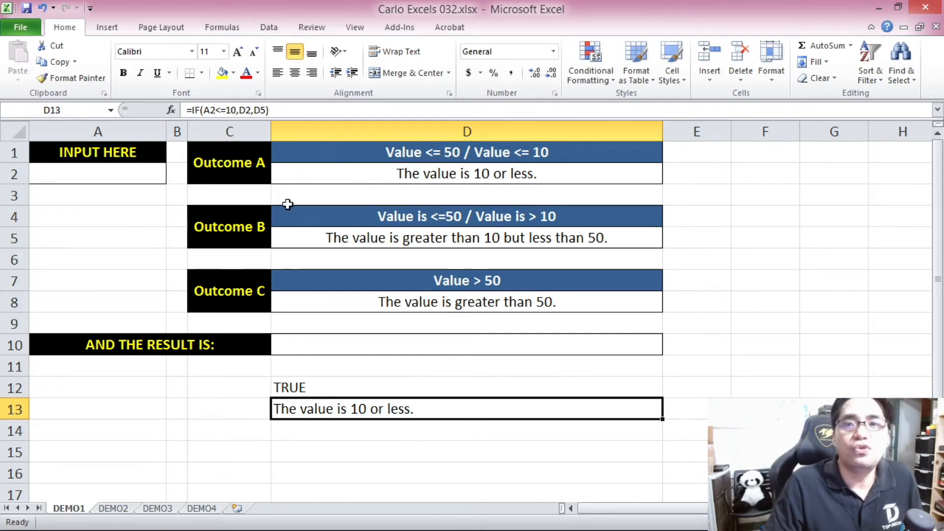
{"action": "left_click_drag", "start_coordinate": [276, 111], "coordinate": [195, 110]}
{"action": "left_click_drag", "start_coordinate": [280, 109], "coordinate": [193, 110]}
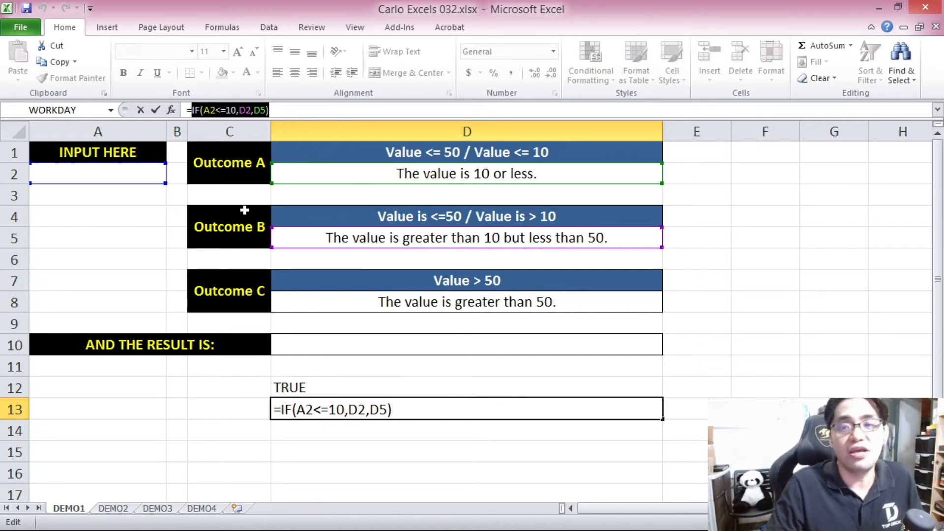
{"action": "left_click_drag", "start_coordinate": [271, 110], "coordinate": [193, 111]}
{"action": "key", "text": "ctrl+c"}
{"action": "key", "text": "Escape"}
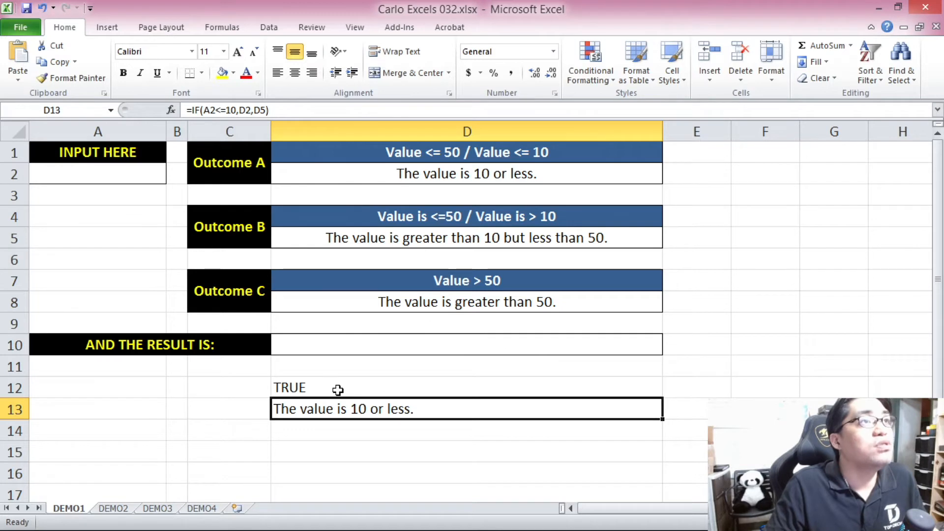
Replace "TRUE" in D12 with the copied expression to form =IF(A2<=50,IF(A2<=10,D2,D5),D8).
{"action": "left_click", "coordinate": [337, 388]}
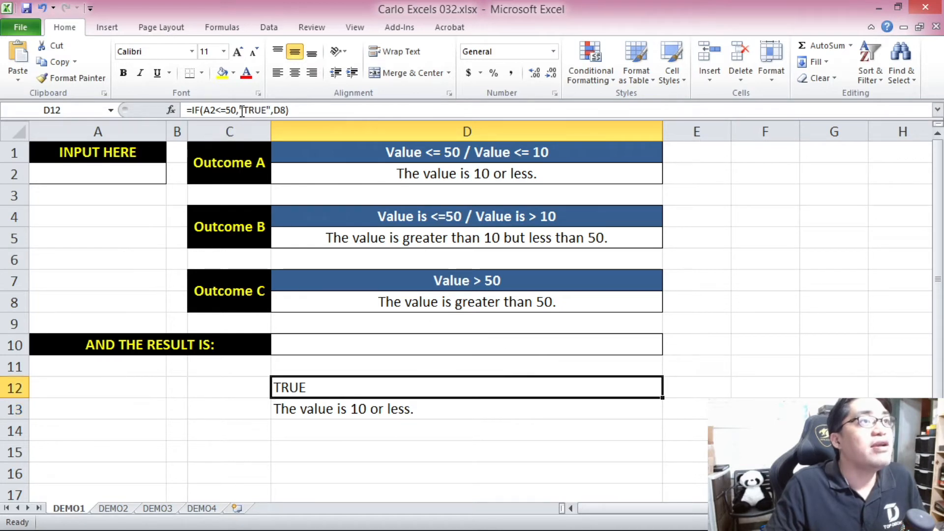
{"action": "left_click_drag", "start_coordinate": [240, 109], "coordinate": [267, 114]}
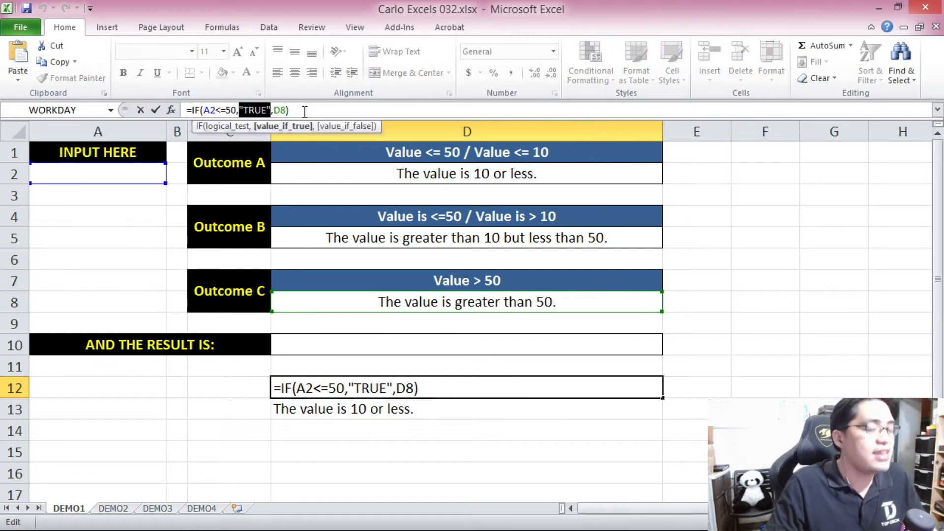
{"action": "key", "text": "ctrl+v"}
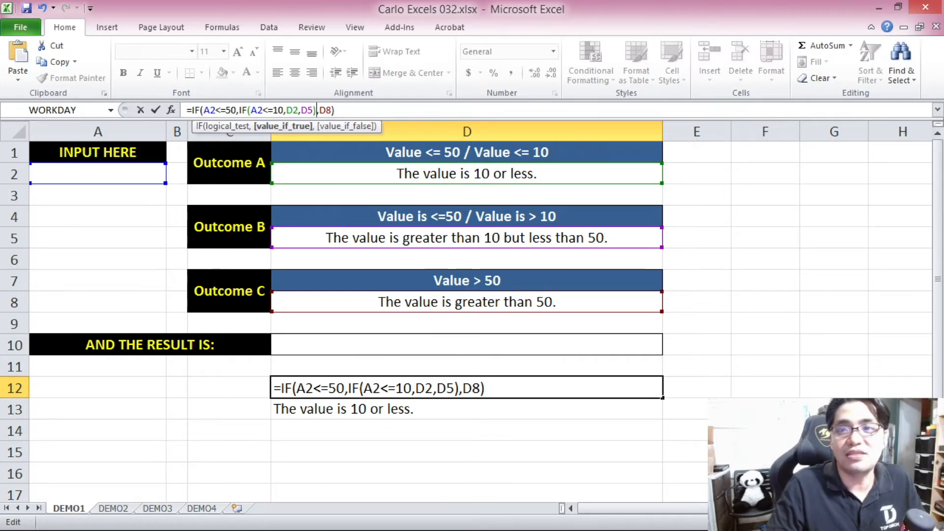
{"action": "key", "text": "Return"}
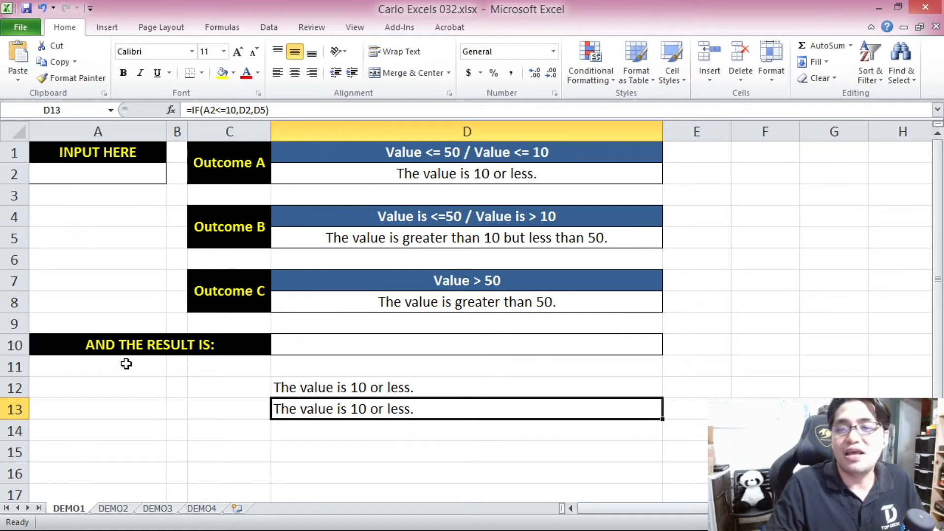
Copy the complete nested IF formula text from D12, leaving the cell's formula in place.
{"action": "left_click", "coordinate": [330, 388]}
{"action": "left_click", "coordinate": [360, 109]}
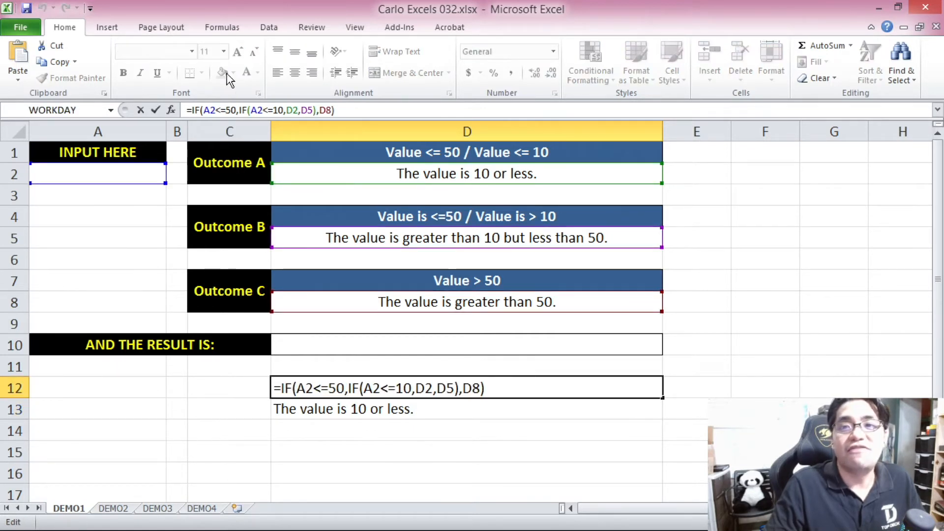
{"action": "key", "text": "Escape"}
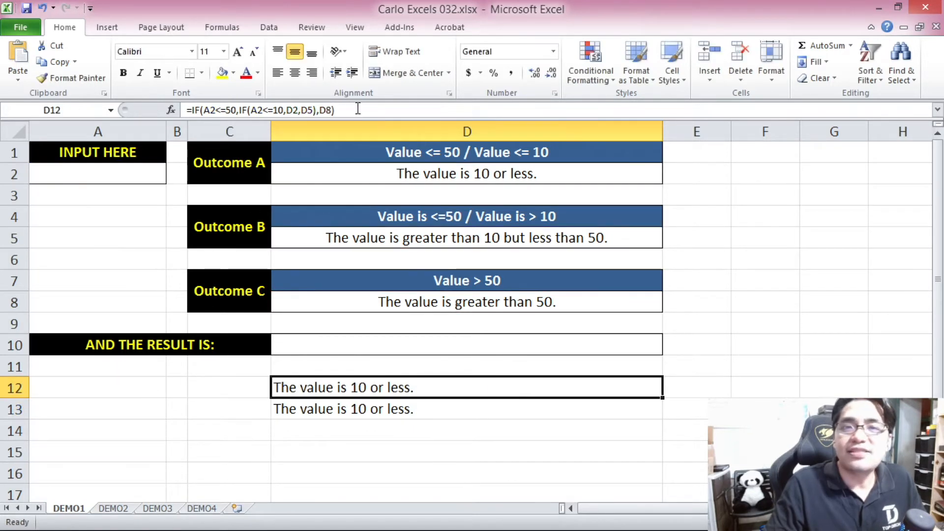
{"action": "left_click_drag", "start_coordinate": [339, 110], "coordinate": [221, 116]}
{"action": "key", "text": "Escape"}
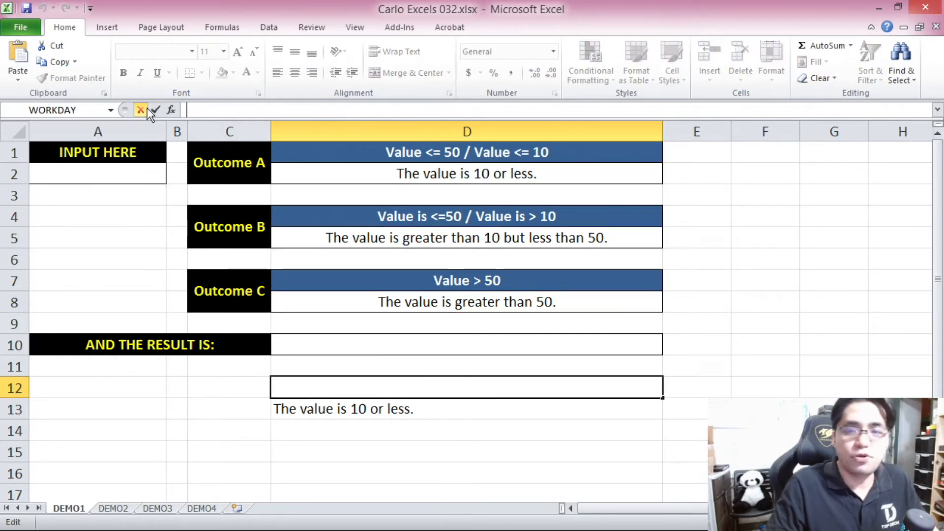
Clear the test formulas in D12:D13 and enter =IF(A2<=50,IF(A2<=10,D2,D5),D8) in result cell D10.
{"action": "left_click_drag", "start_coordinate": [321, 388], "coordinate": [327, 407]}
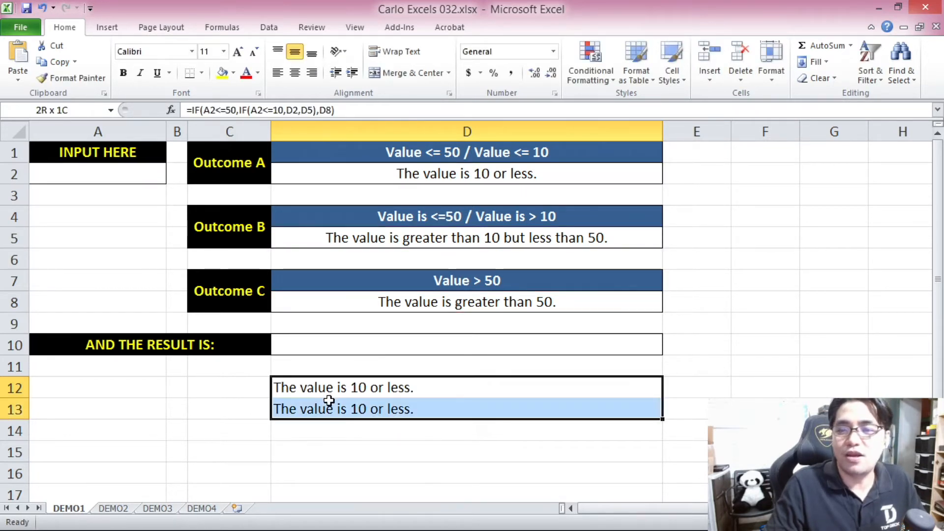
{"action": "key", "text": "Delete"}
{"action": "left_click", "coordinate": [318, 354]}
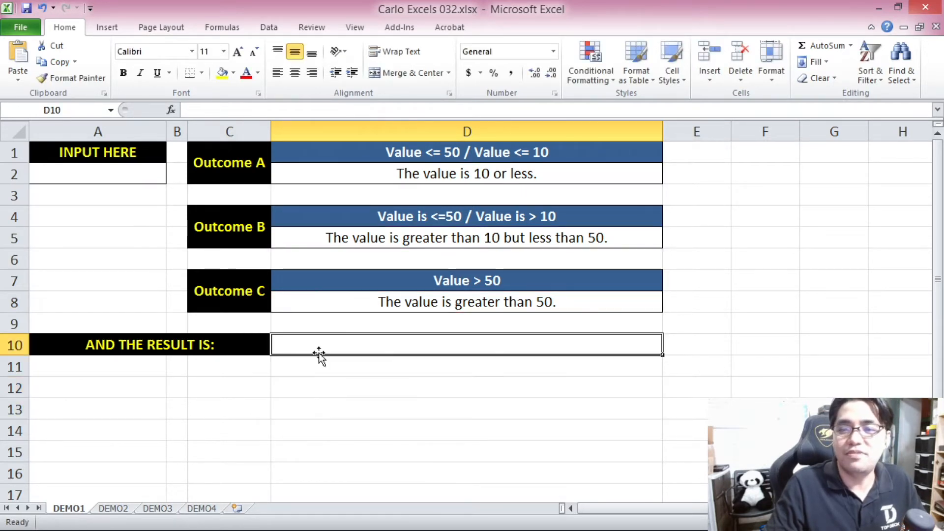
{"action": "left_click", "coordinate": [232, 110]}
{"action": "type", "text": "=IF(A2<=50,IF(A2<=10,D2,D5),D8)"}
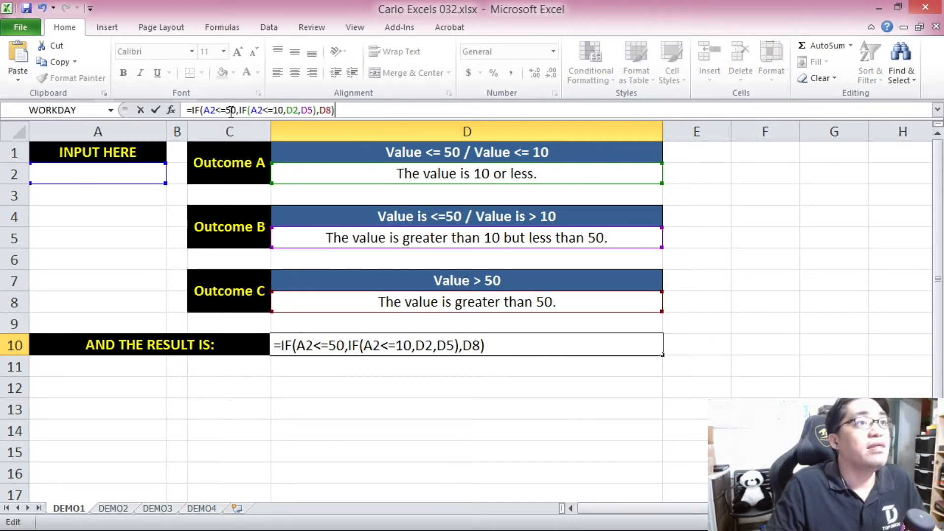
{"action": "key", "text": "Return"}
Centre the result text horizontally in cell D10.
{"action": "left_click", "coordinate": [324, 345]}
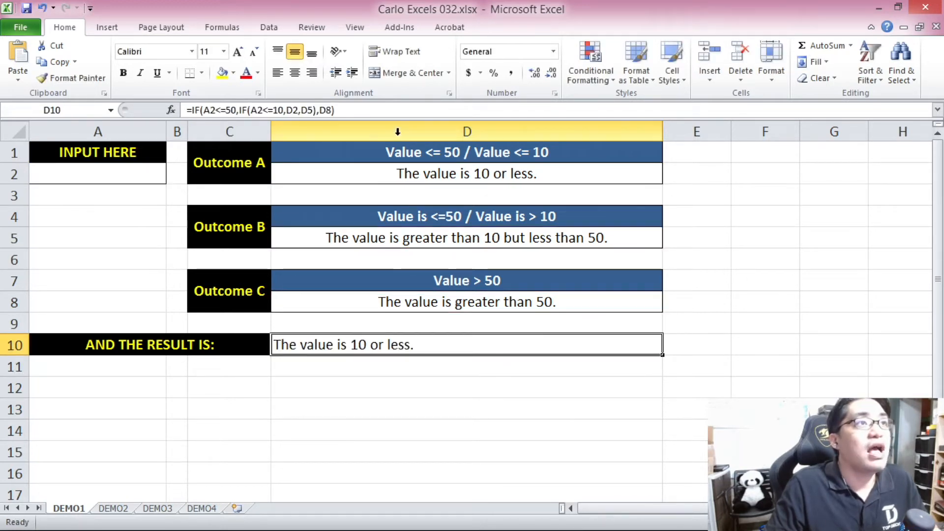
{"action": "left_click", "coordinate": [294, 73]}
{"action": "left_click", "coordinate": [419, 393]}
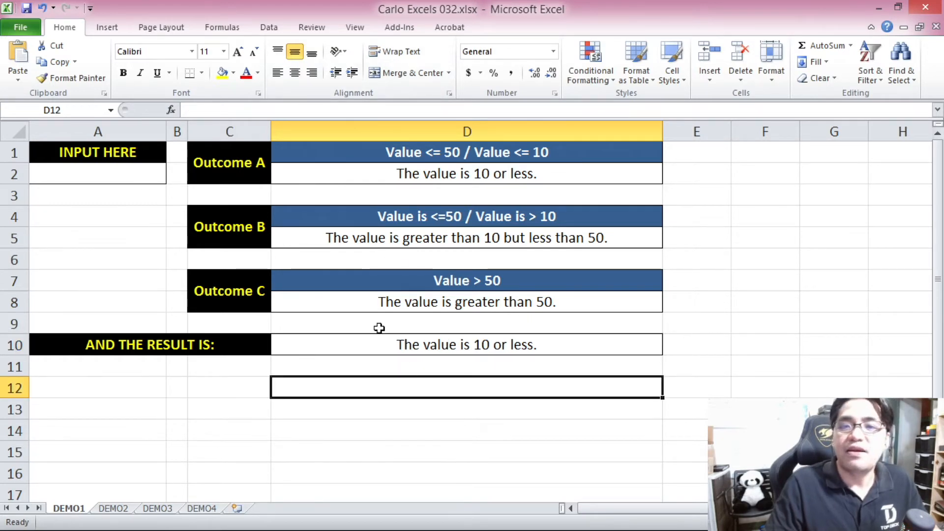
Test the nested formula in D10 by entering 0, 5, 9 and 10 one after another in input cell A2.
{"action": "left_click", "coordinate": [121, 178]}
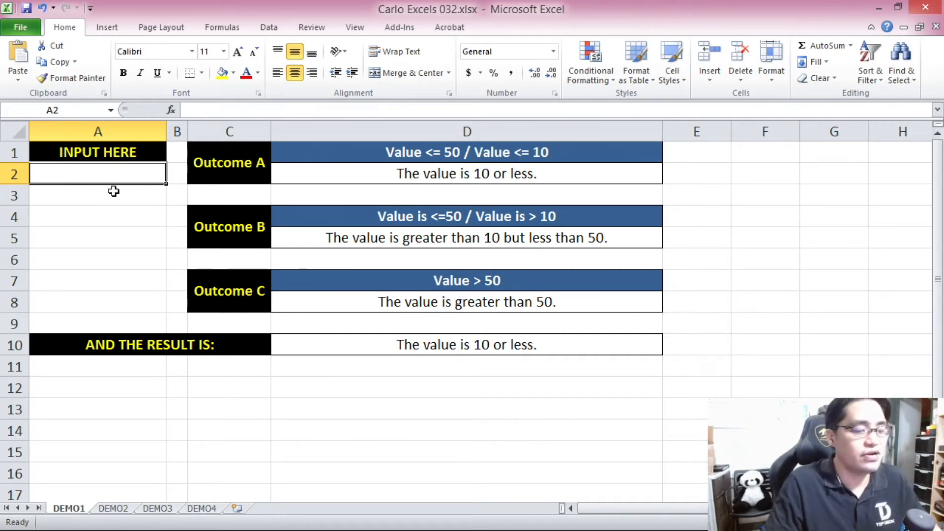
{"action": "type", "text": "0"}
{"action": "left_click", "coordinate": [123, 237]}
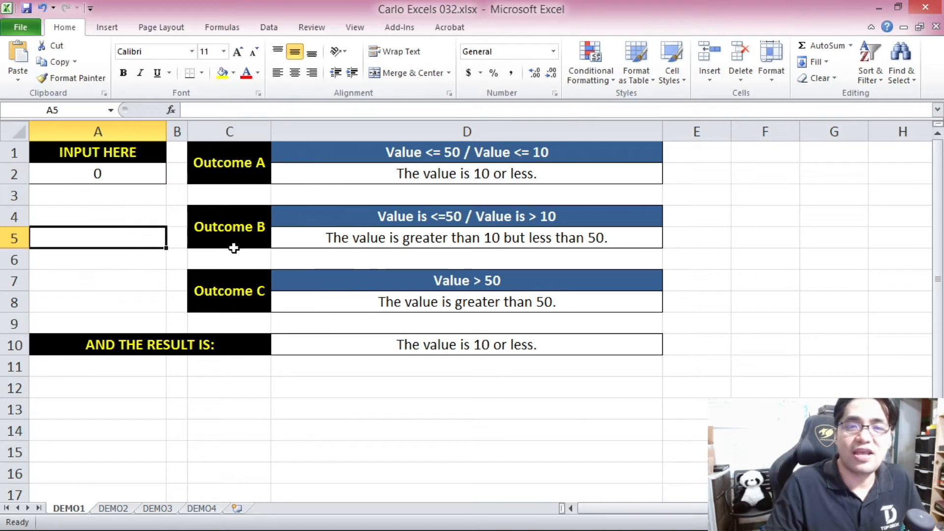
{"action": "left_click", "coordinate": [105, 179]}
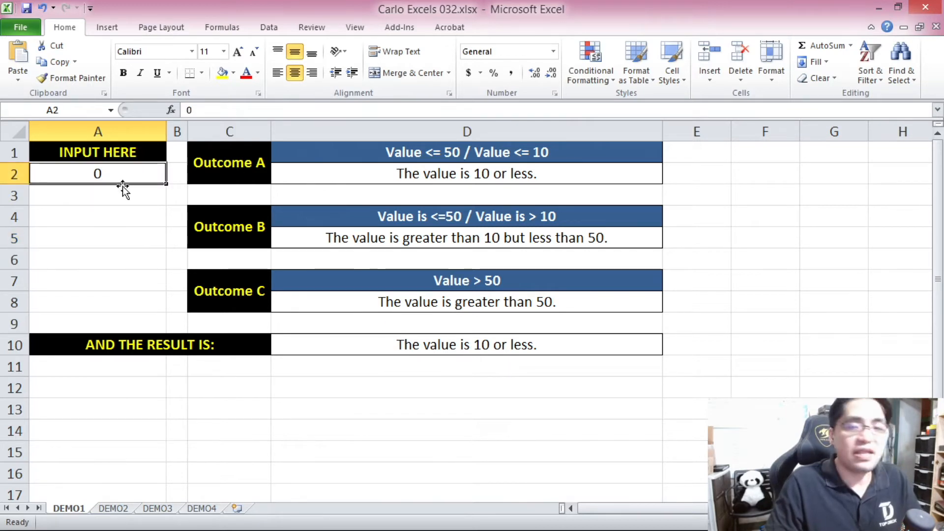
{"action": "type", "text": "5"}
{"action": "left_click", "coordinate": [130, 216]}
{"action": "left_click", "coordinate": [117, 168]}
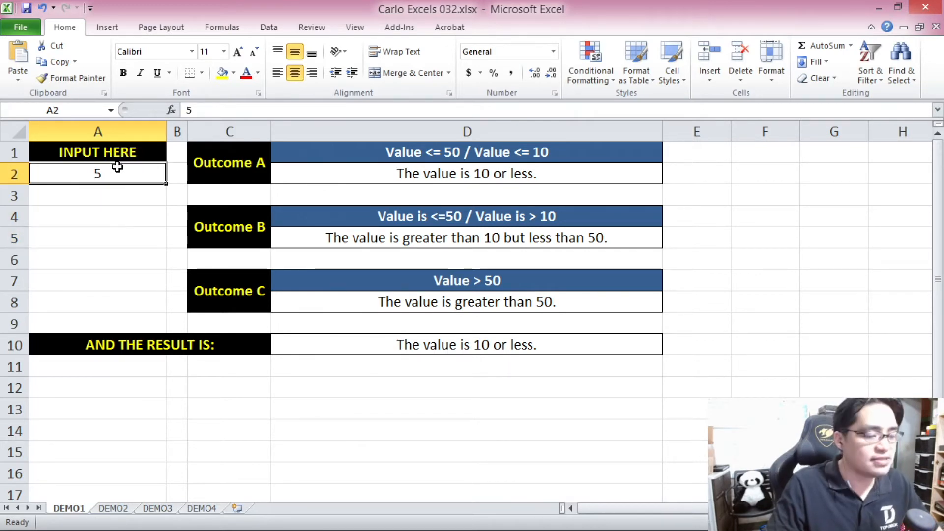
{"action": "type", "text": "9"}
{"action": "left_click", "coordinate": [143, 214]}
{"action": "left_click", "coordinate": [112, 175]}
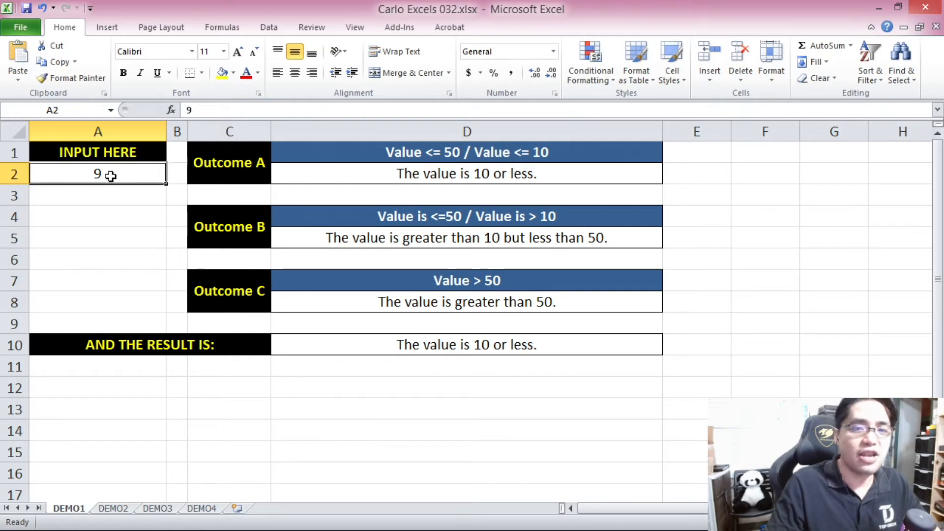
{"action": "type", "text": "10"}
{"action": "left_click", "coordinate": [119, 211]}
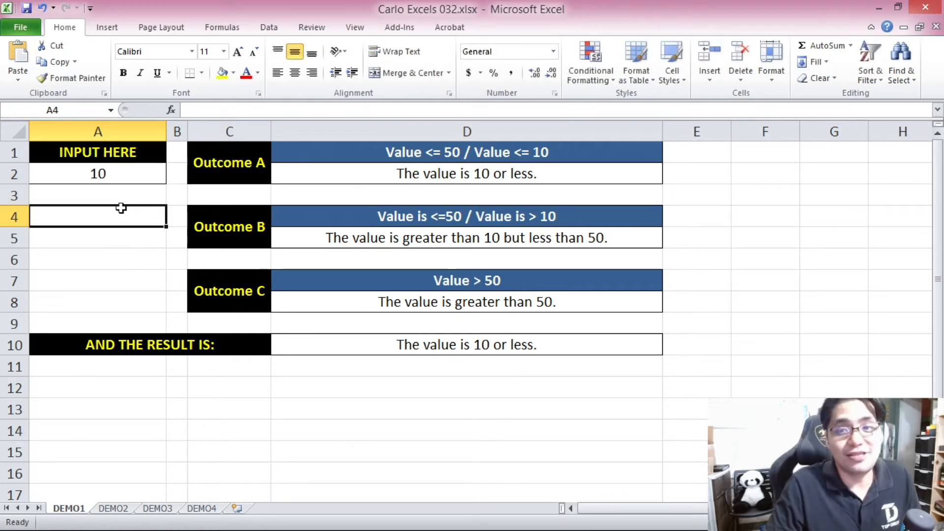
Test the nested formula in D10 with values above 10 by entering 11 and 20 in input cell A2.
{"action": "left_click", "coordinate": [120, 176]}
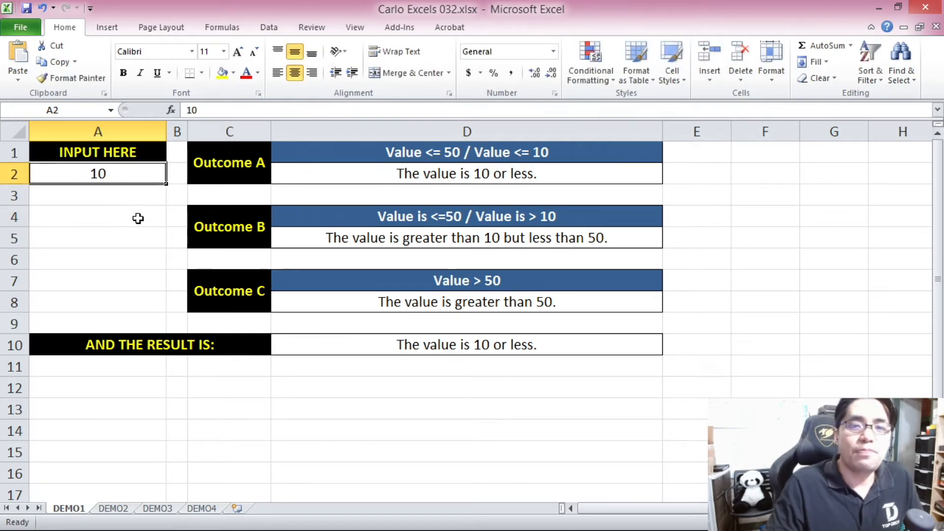
{"action": "type", "text": "11"}
{"action": "left_click", "coordinate": [137, 218]}
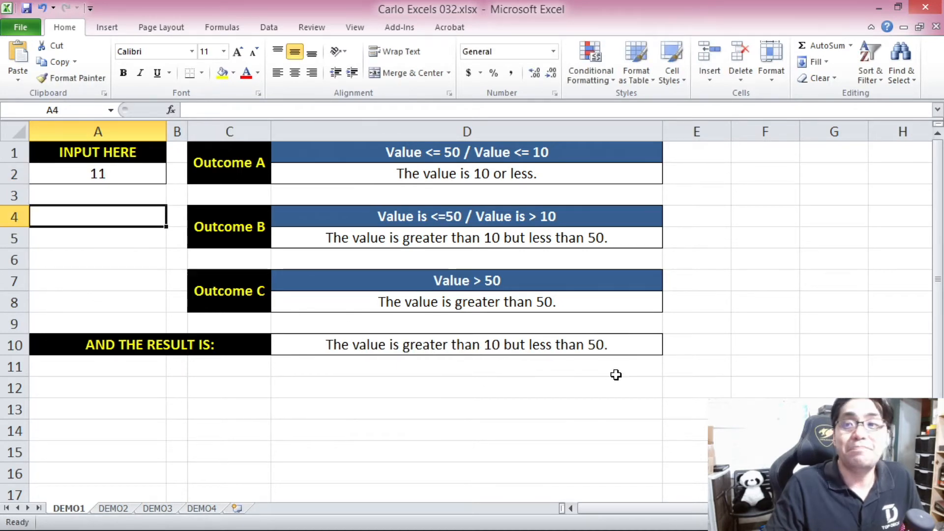
{"action": "left_click", "coordinate": [109, 176]}
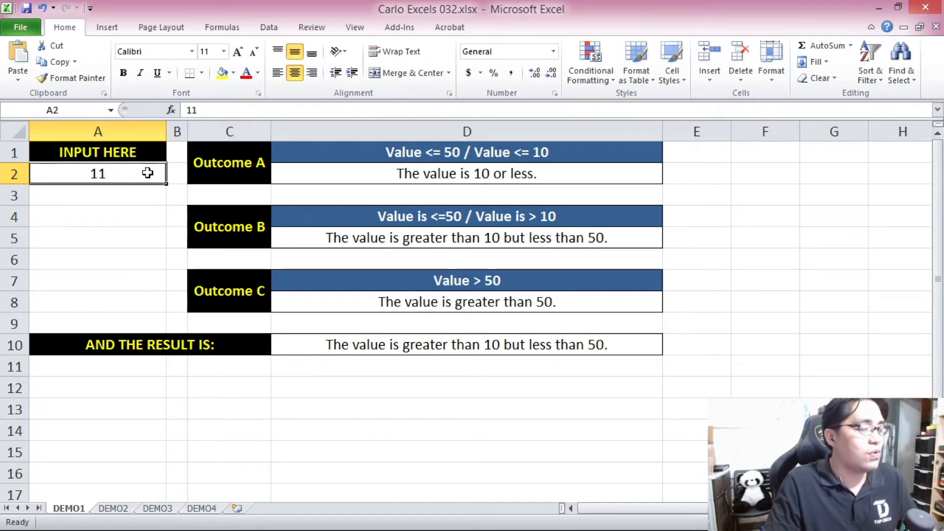
{"action": "type", "text": "20"}
{"action": "left_click", "coordinate": [138, 211]}
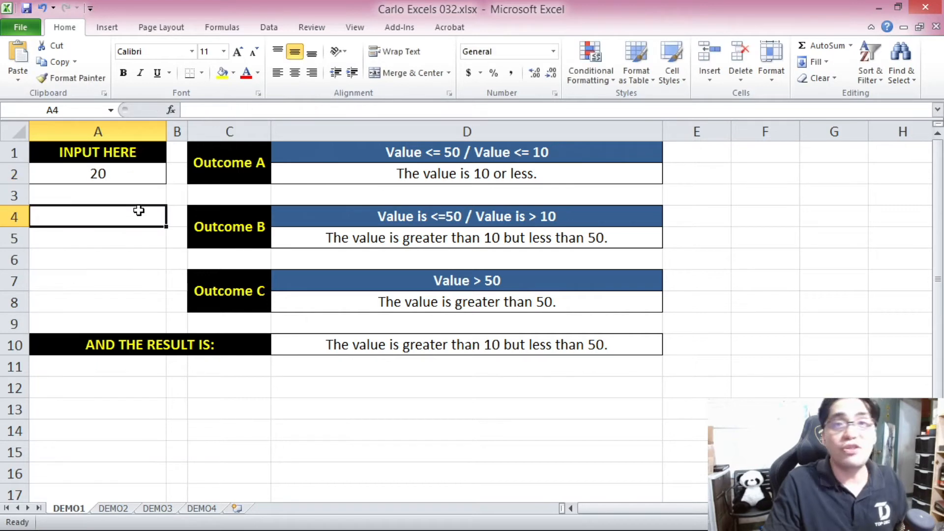
Test the nested formula in D10 by entering 30, 40 and 50 one after another in input cell A2.
{"action": "left_click", "coordinate": [123, 177]}
{"action": "type", "text": "30"}
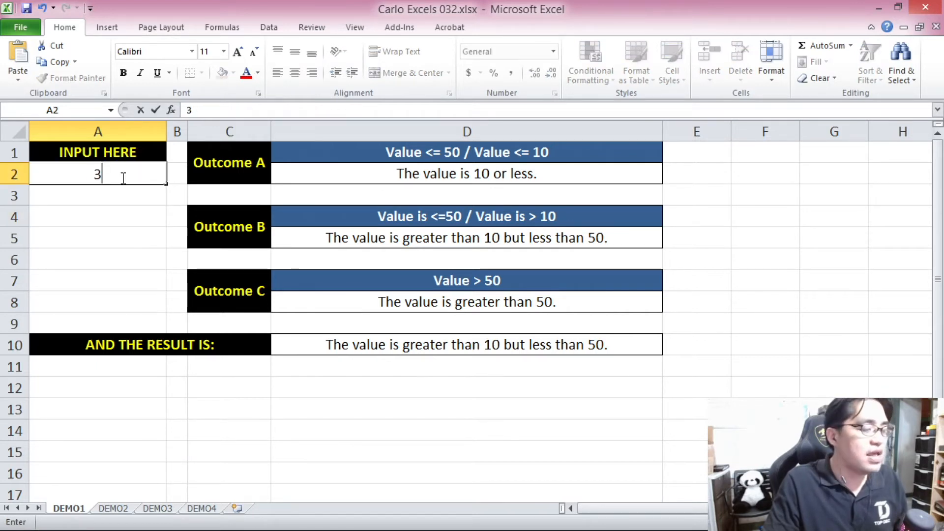
{"action": "left_click", "coordinate": [127, 249]}
{"action": "left_click", "coordinate": [122, 175]}
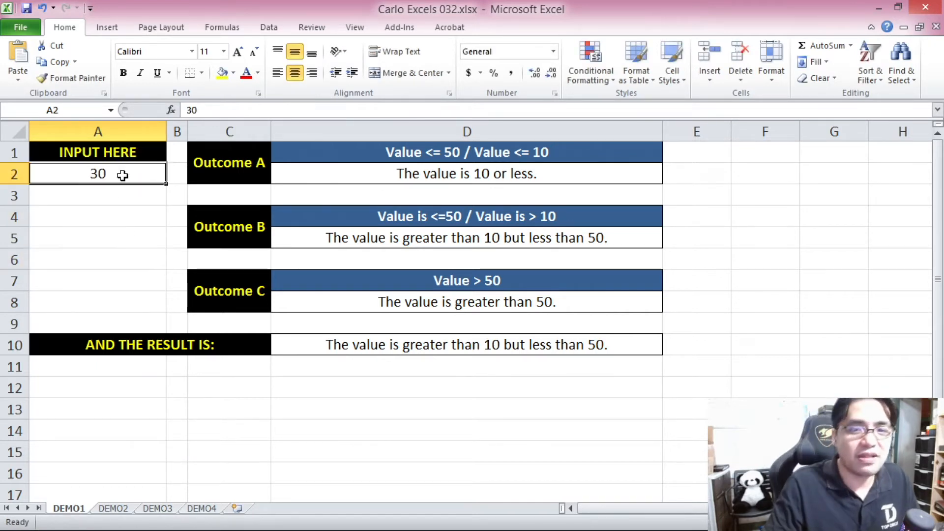
{"action": "type", "text": "40"}
{"action": "left_click", "coordinate": [126, 225]}
{"action": "left_click", "coordinate": [106, 175]}
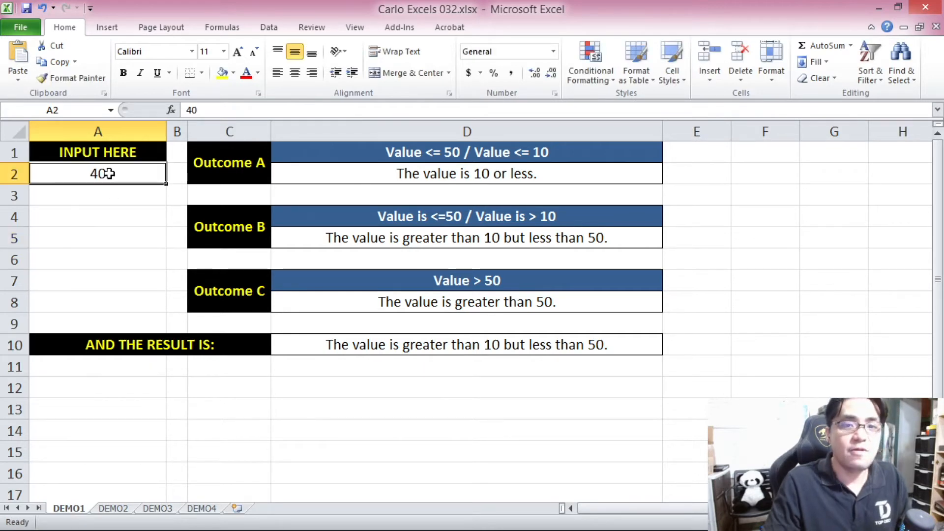
{"action": "type", "text": "50"}
{"action": "left_click", "coordinate": [129, 239]}
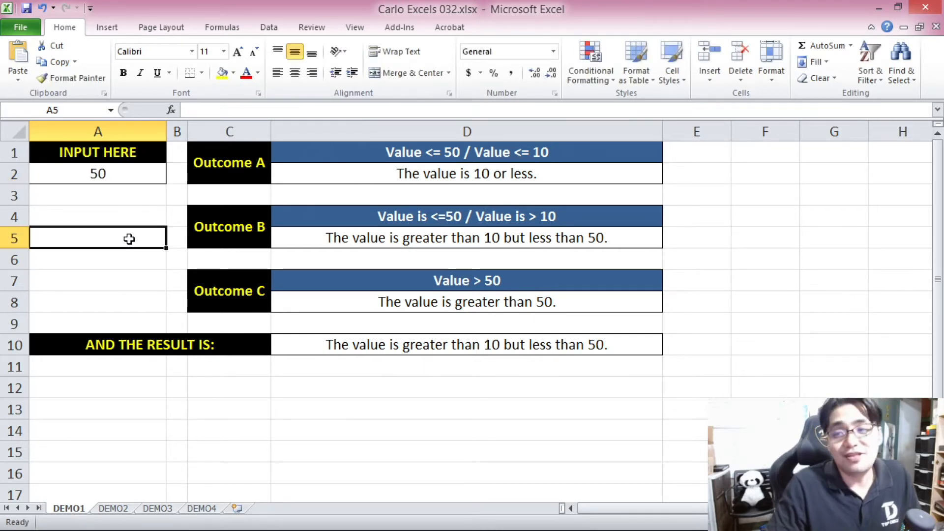
Test the nested formula with 51 in input cell A2, and minimize the workbook to return to the Nested IF Functions slide.
{"action": "left_click", "coordinate": [126, 176]}
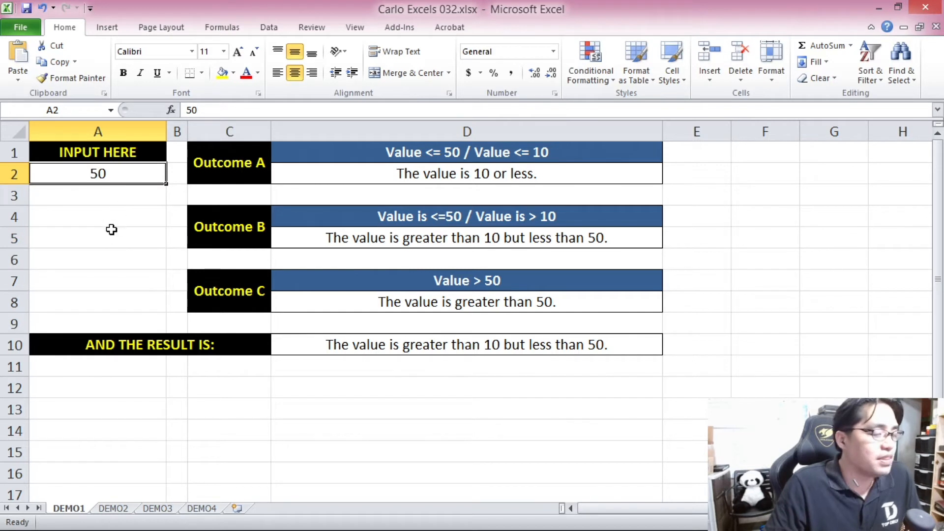
{"action": "type", "text": "51"}
{"action": "left_click", "coordinate": [99, 278]}
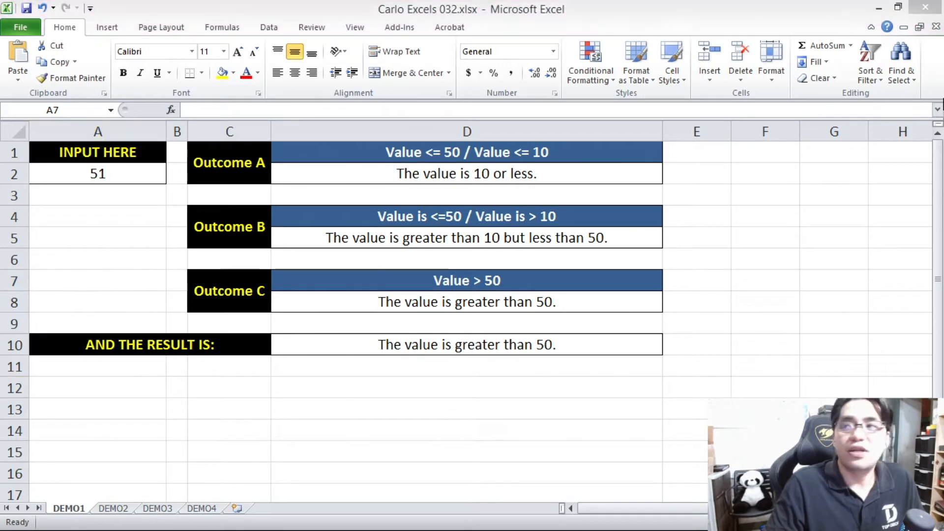
{"action": "left_click", "coordinate": [881, 7]}
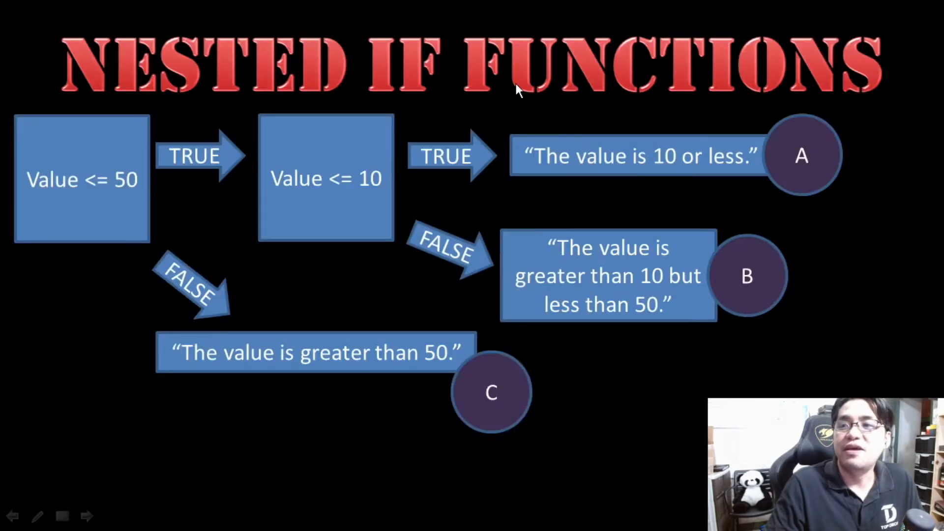
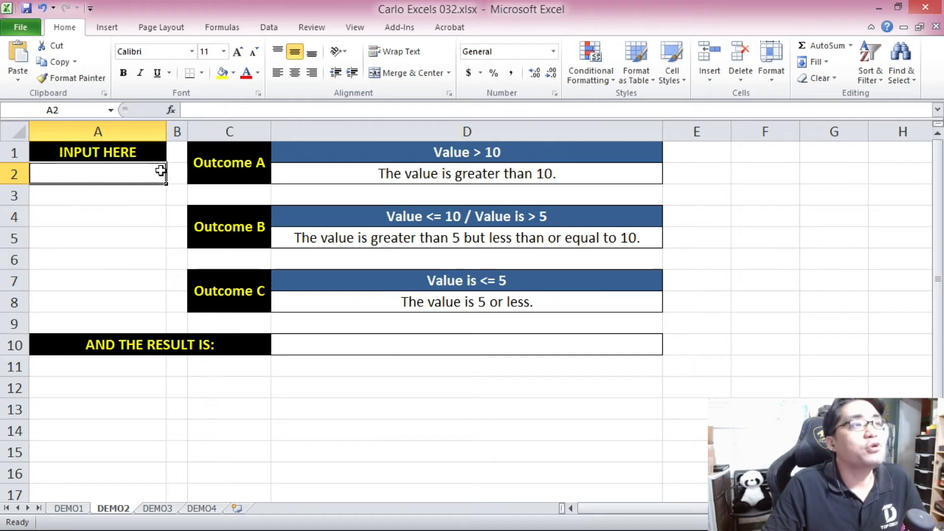
{"action": "left_click", "coordinate": [328, 348]}
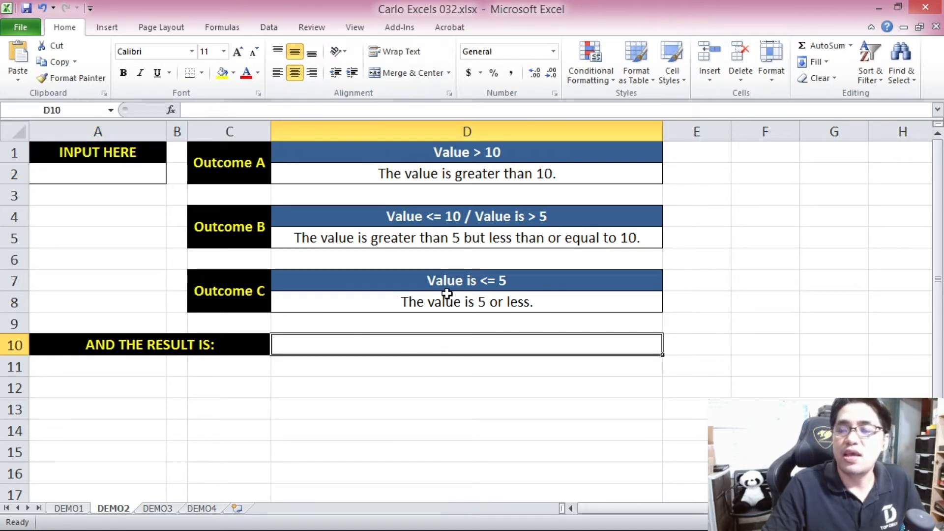
{"action": "left_click", "coordinate": [452, 180]}
{"action": "left_click", "coordinate": [450, 234]}
{"action": "left_click", "coordinate": [459, 301]}
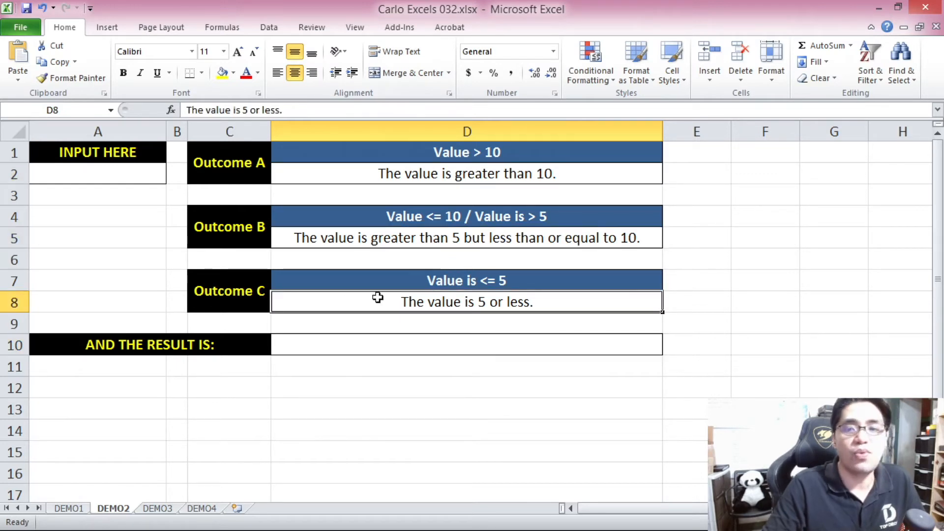
Enter the formula =IF(A2>10,D2,"FALSE") in cell D12.
{"action": "left_click", "coordinate": [326, 384]}
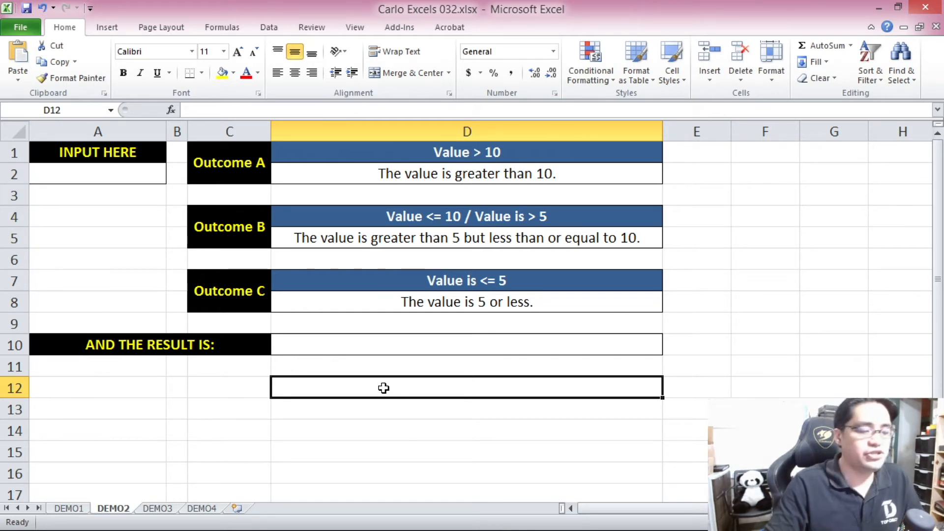
{"action": "type", "text": "=IF("}
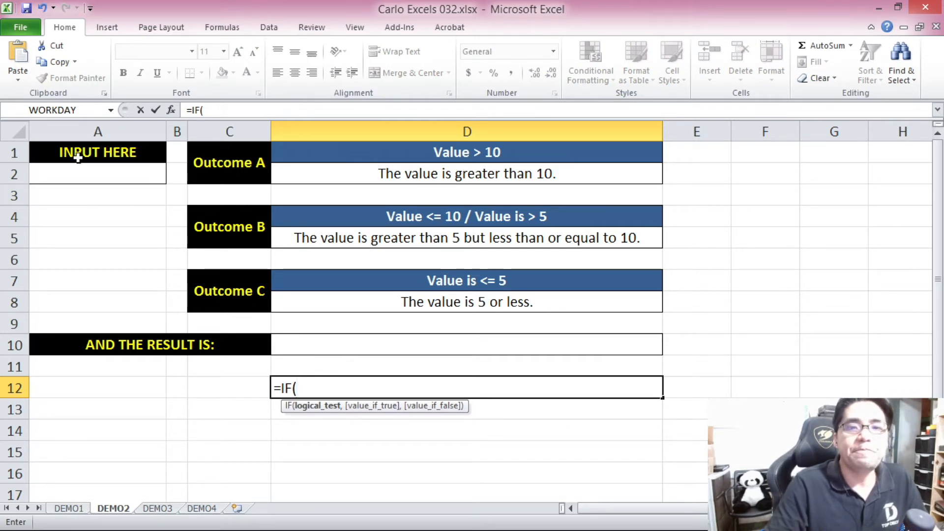
{"action": "left_click", "coordinate": [104, 171]}
{"action": "type", "text": ">10"}
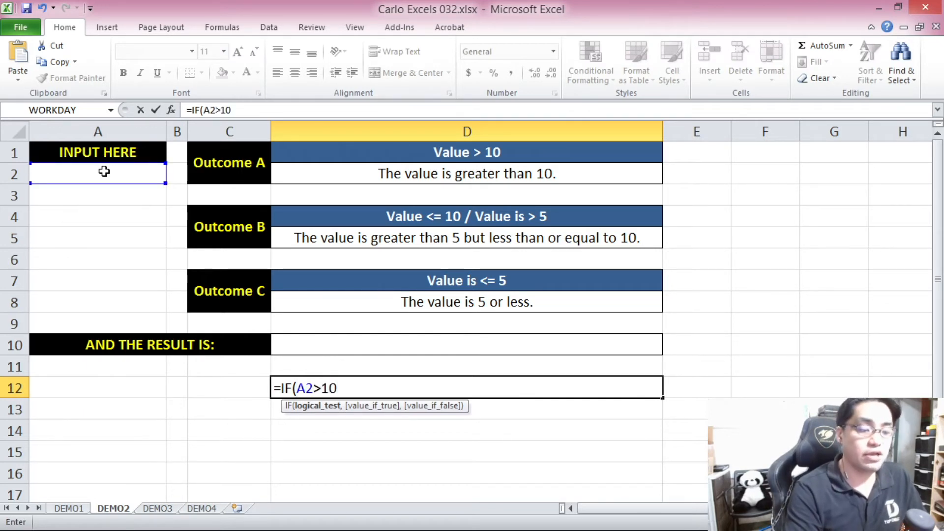
{"action": "type", "text": ","}
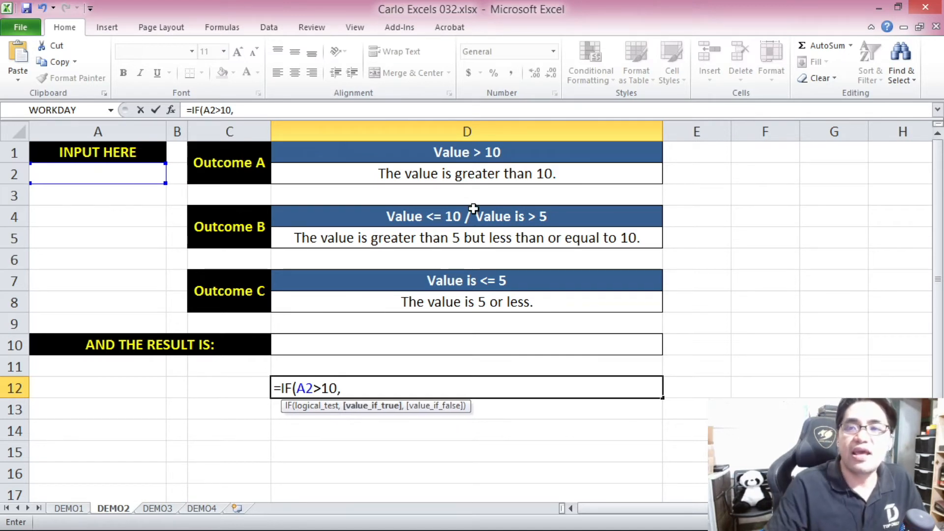
{"action": "left_click", "coordinate": [409, 173]}
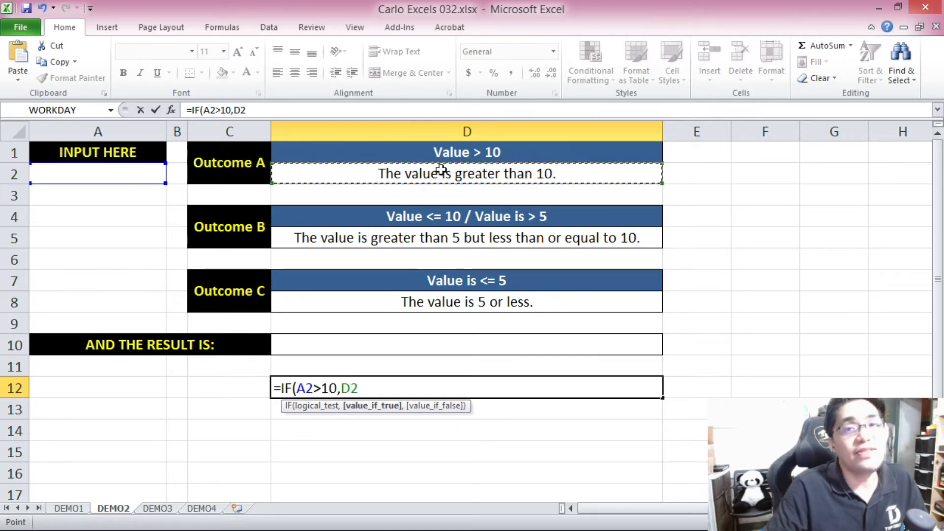
{"action": "type", "text": ","}
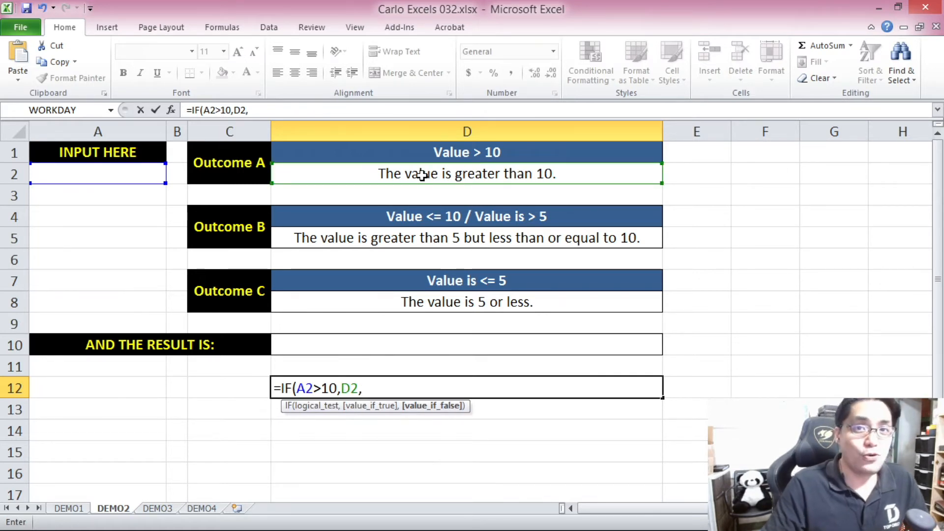
{"action": "type", "text": "\"FALSE"}
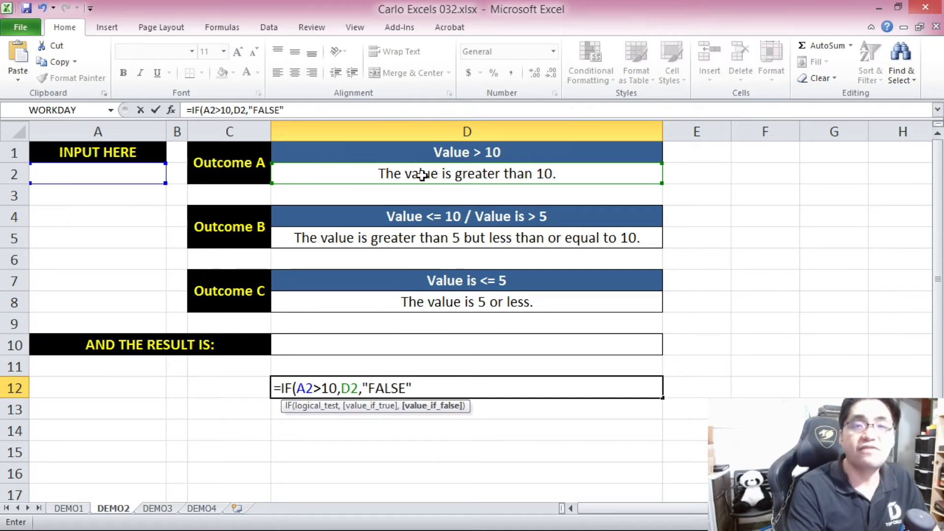
{"action": "type", "text": "\""}
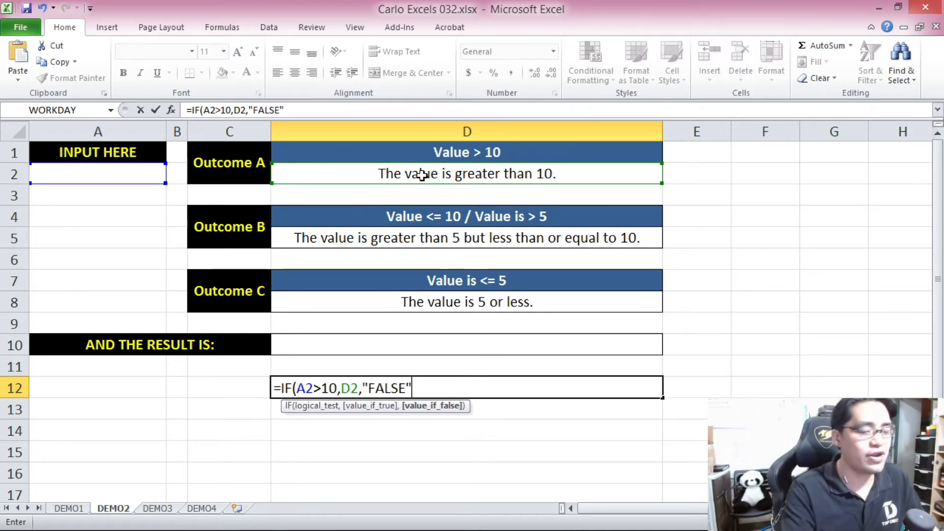
{"action": "type", "text": ")"}
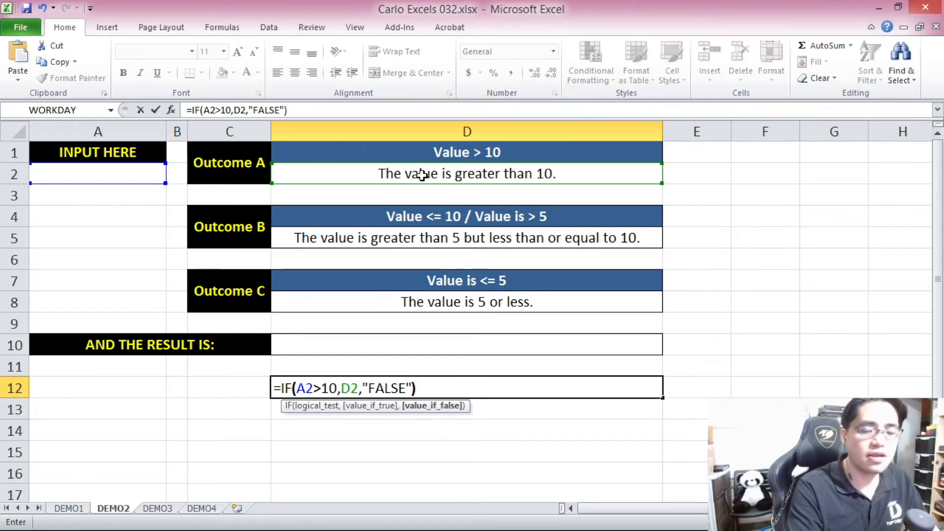
{"action": "key", "text": "Return"}
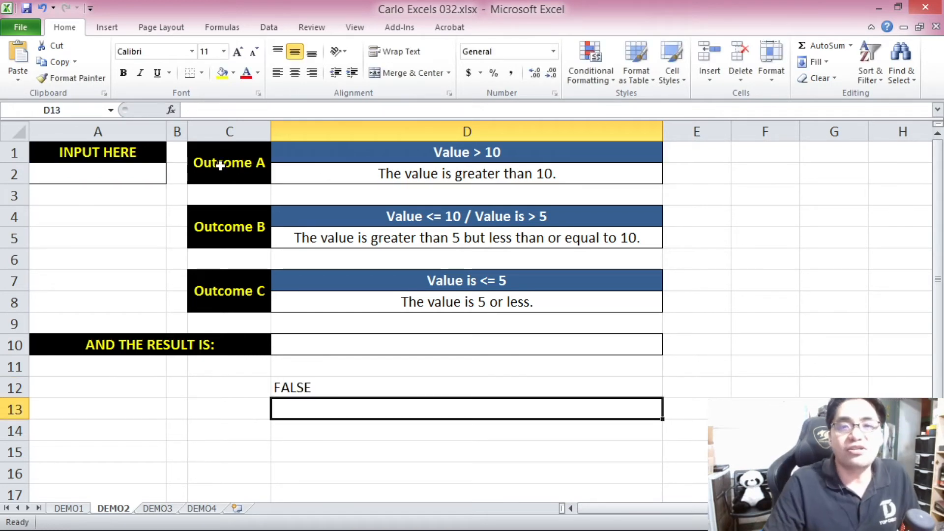
Test the IF formula in D12 by entering 1 in input cell A2, and center that cell's contents.
{"action": "left_click", "coordinate": [105, 180]}
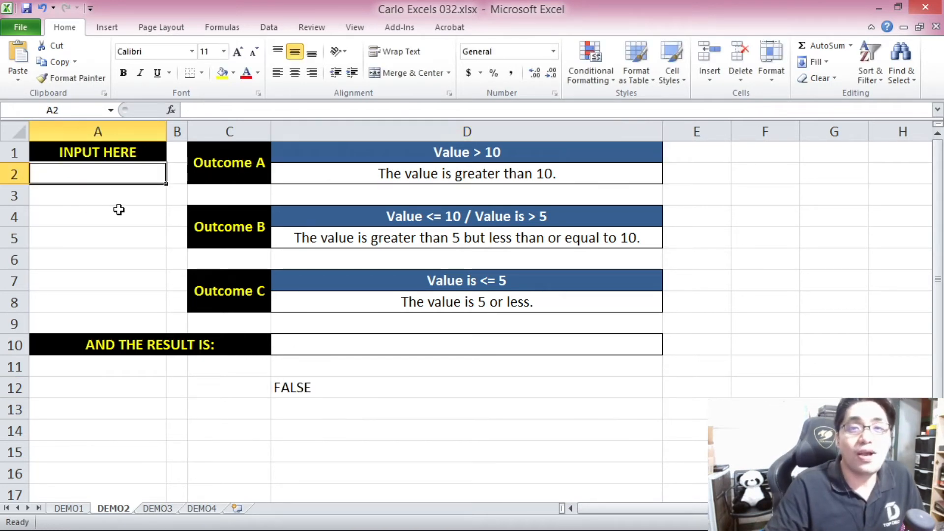
{"action": "left_click", "coordinate": [321, 386]}
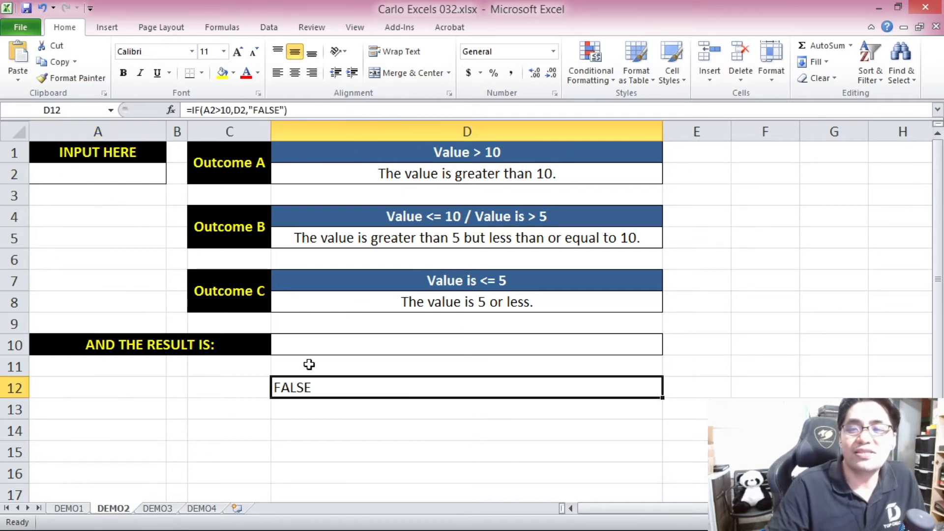
{"action": "left_click", "coordinate": [122, 169]}
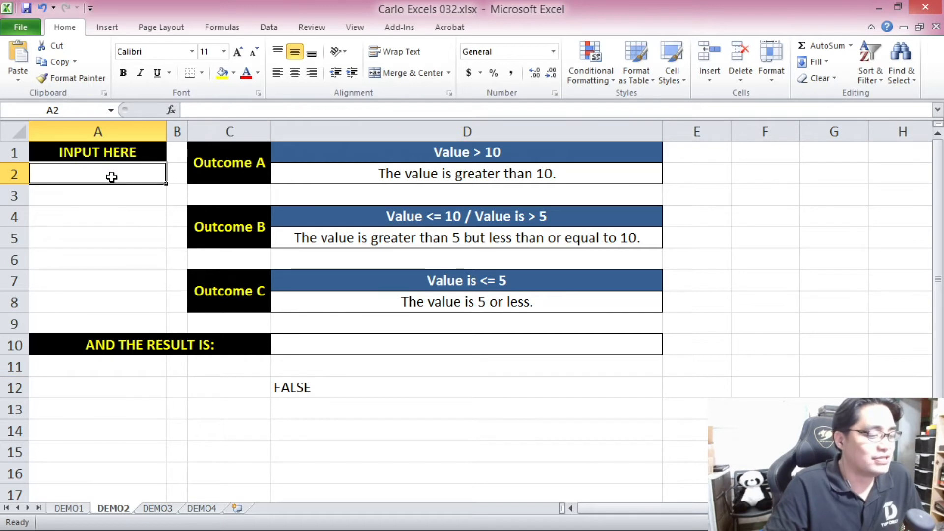
{"action": "type", "text": "1"}
{"action": "key", "text": "Return"}
{"action": "key", "text": "Return"}
{"action": "left_click", "coordinate": [122, 173]}
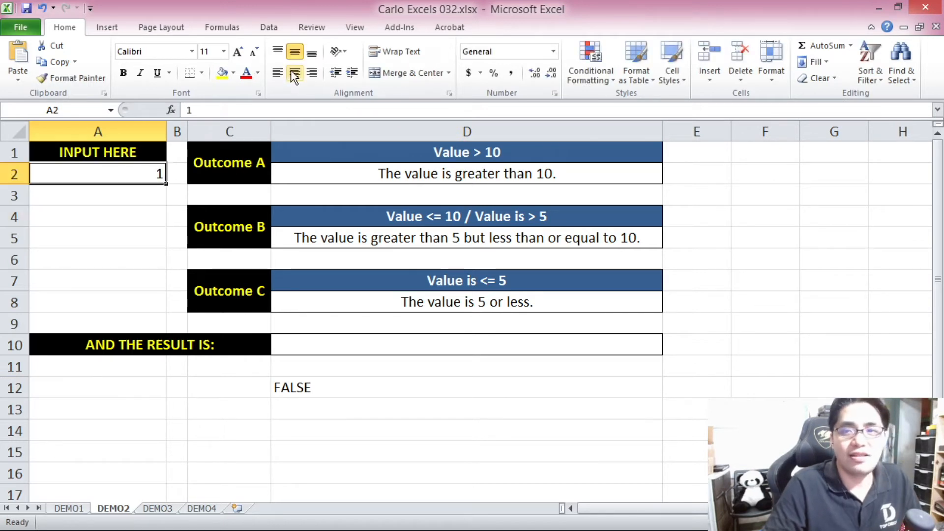
Test the IF formula in D12 with 2 and 6 entered one after another in input cell A2.
{"action": "type", "text": "2"}
{"action": "key", "text": "Return"}
{"action": "key", "text": "Return"}
{"action": "left_click", "coordinate": [125, 177]}
{"action": "type", "text": "6"}
{"action": "key", "text": "Return"}
{"action": "key", "text": "Return"}
Test the IF formula in D12 with 9 and 10 entered one after another in input cell A2.
{"action": "left_click", "coordinate": [117, 177]}
{"action": "type", "text": "9"}
{"action": "key", "text": "Return"}
{"action": "key", "text": "Return"}
{"action": "key", "text": "Return"}
{"action": "left_click", "coordinate": [124, 177]}
{"action": "type", "text": "10"}
{"action": "key", "text": "Return"}
{"action": "key", "text": "Return"}
{"action": "key", "text": "Return"}
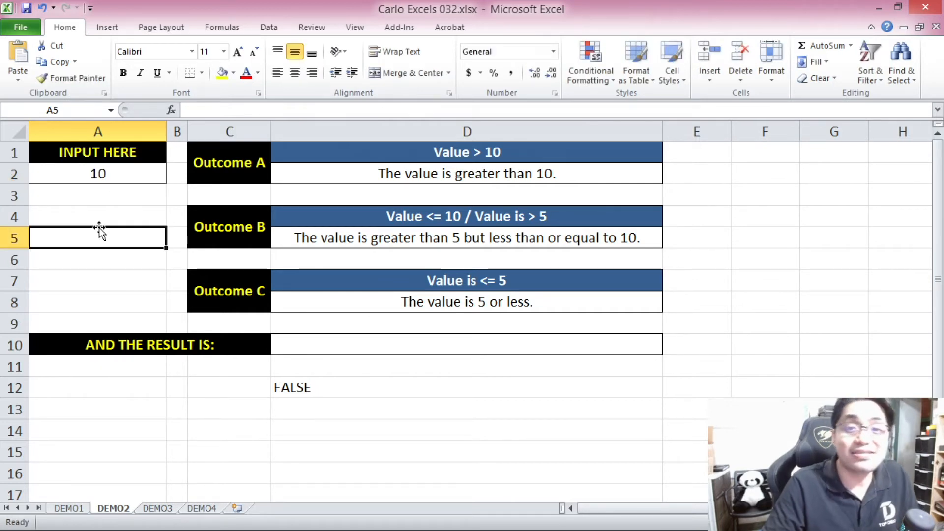
Test the IF formula in D12 with 11 in input cell A2, and clear the input cell.
{"action": "left_click", "coordinate": [122, 189]}
{"action": "key", "text": "Up"}
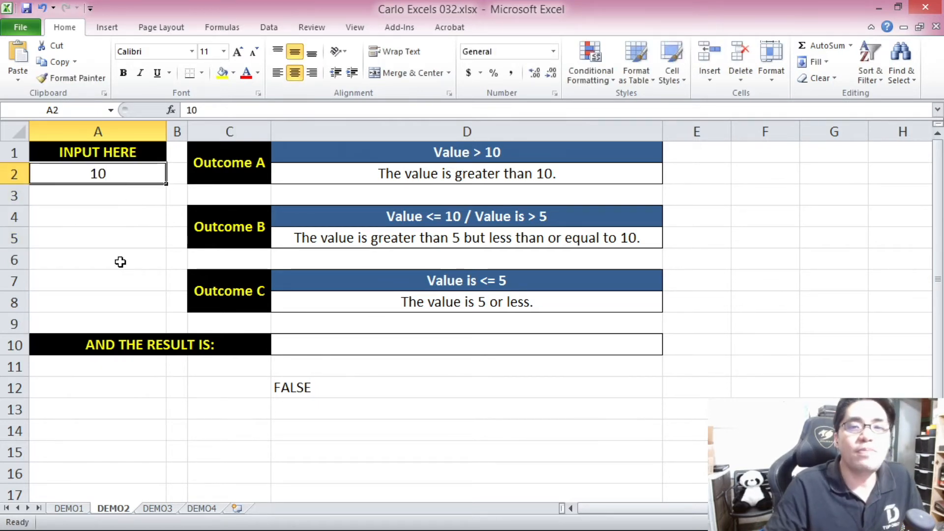
{"action": "type", "text": "11"}
{"action": "left_click", "coordinate": [119, 261]}
{"action": "left_click", "coordinate": [335, 385]}
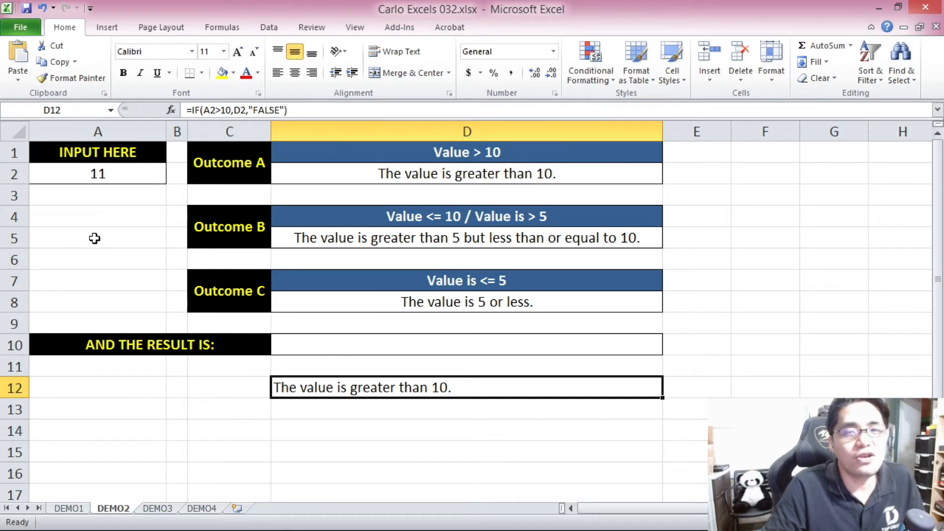
{"action": "left_click", "coordinate": [105, 176]}
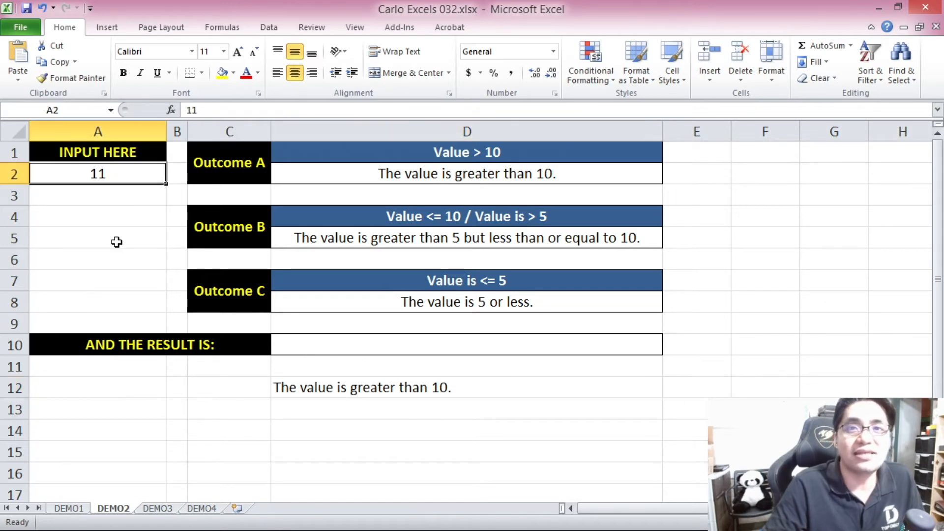
{"action": "key", "text": "Delete"}
Enter the formula =IF(A2>5,D5,D8) in cell D13.
{"action": "left_click", "coordinate": [289, 409]}
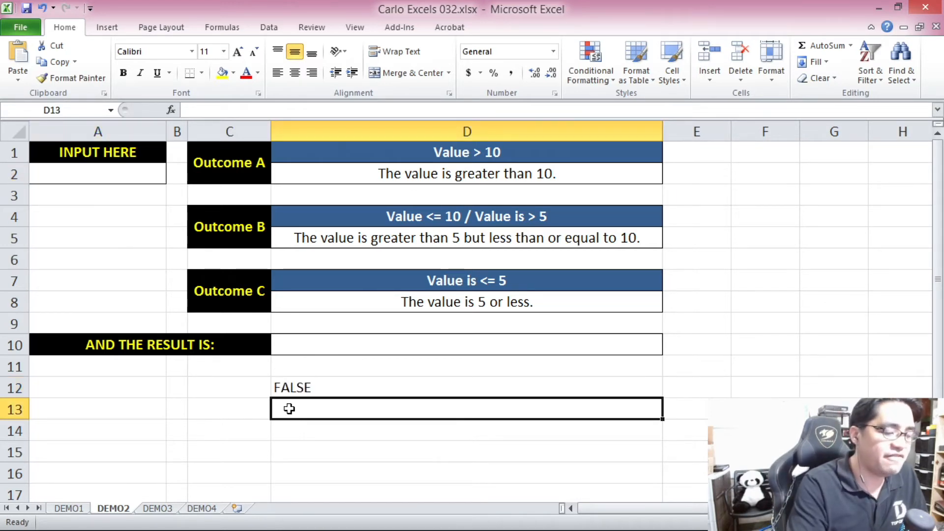
{"action": "type", "text": "=if"}
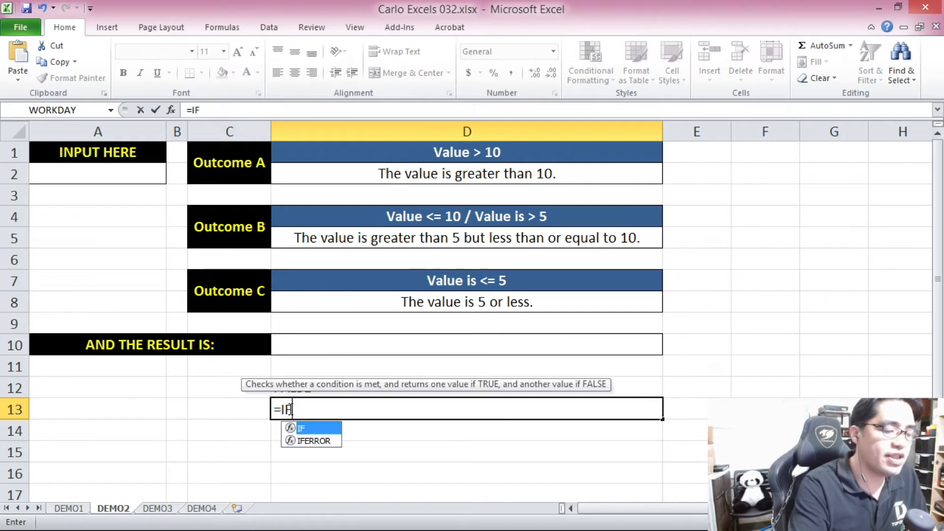
{"action": "key", "text": "Tab"}
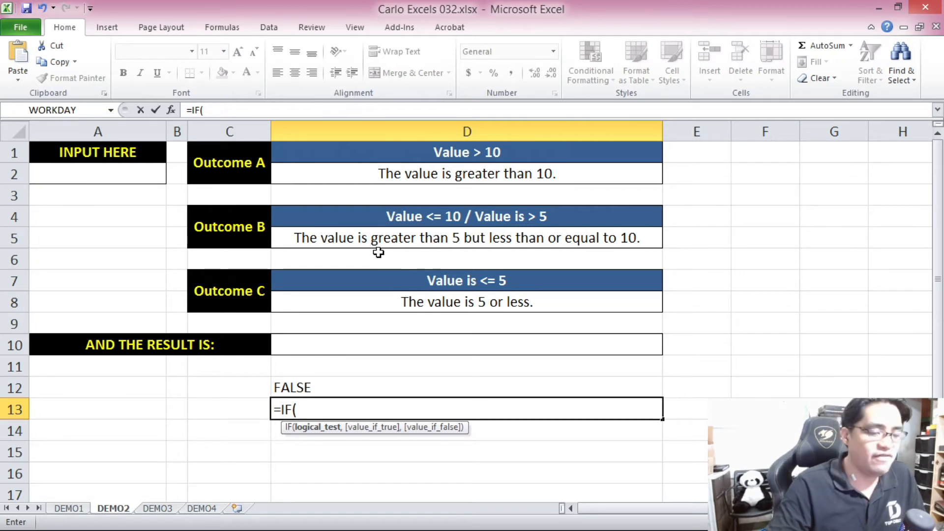
{"action": "left_click", "coordinate": [124, 177]}
{"action": "type", "text": ">5,"}
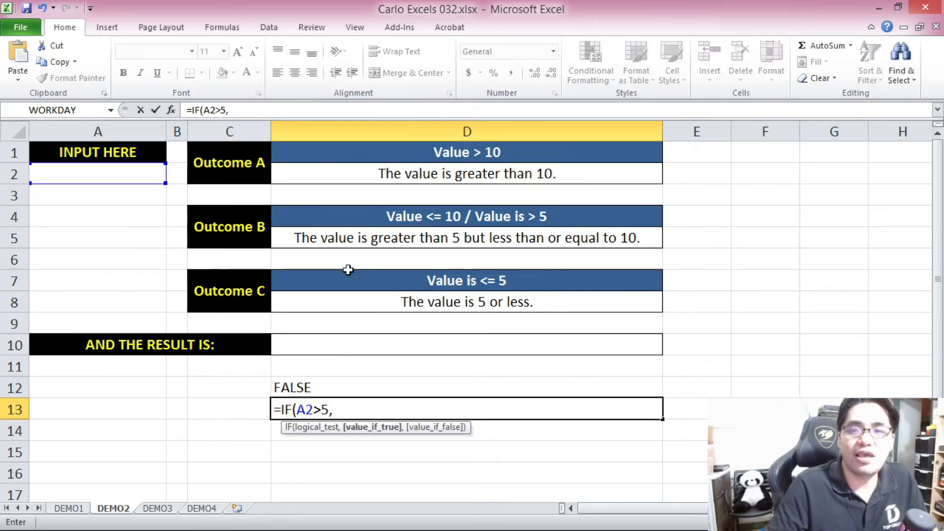
{"action": "left_click", "coordinate": [391, 242]}
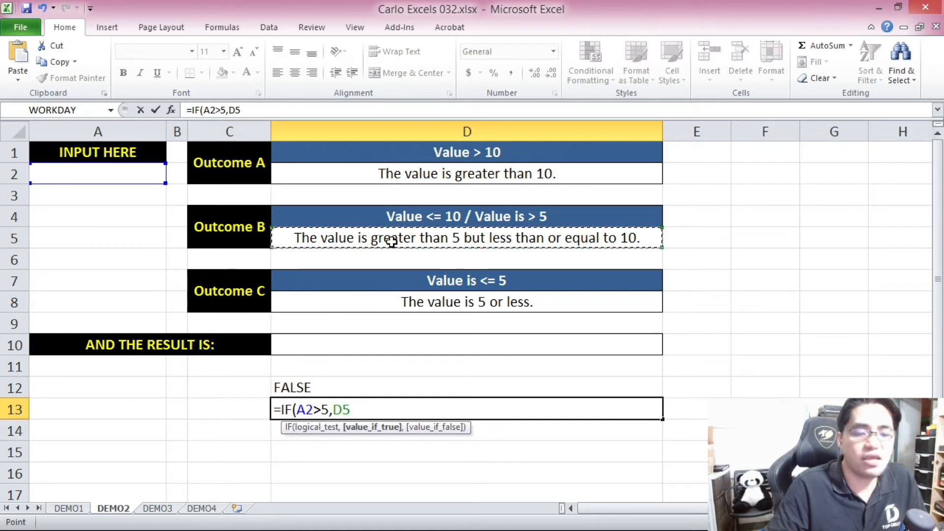
{"action": "type", "text": ","}
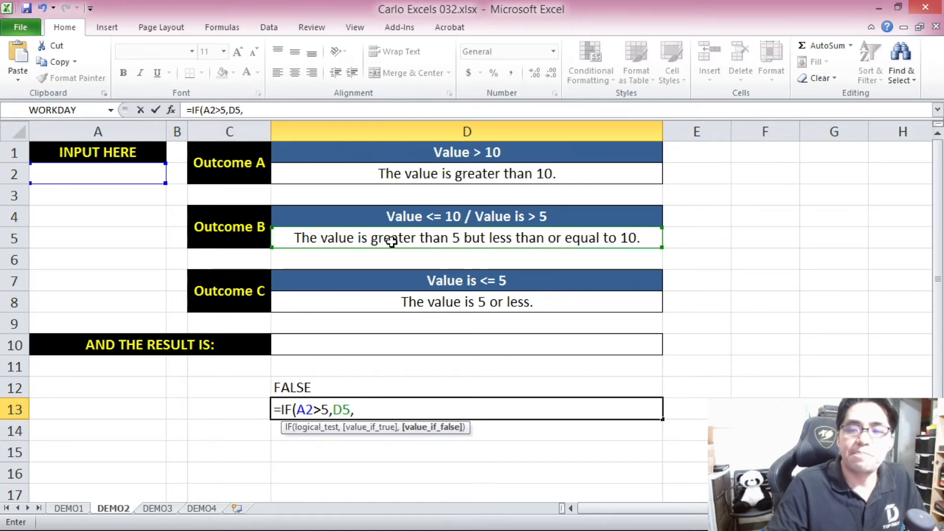
{"action": "left_click", "coordinate": [417, 302]}
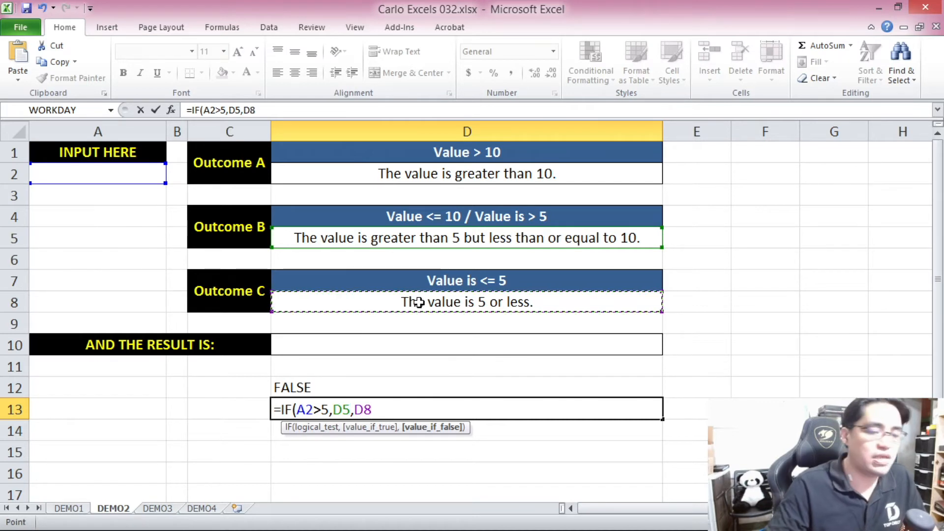
{"action": "type", "text": ")"}
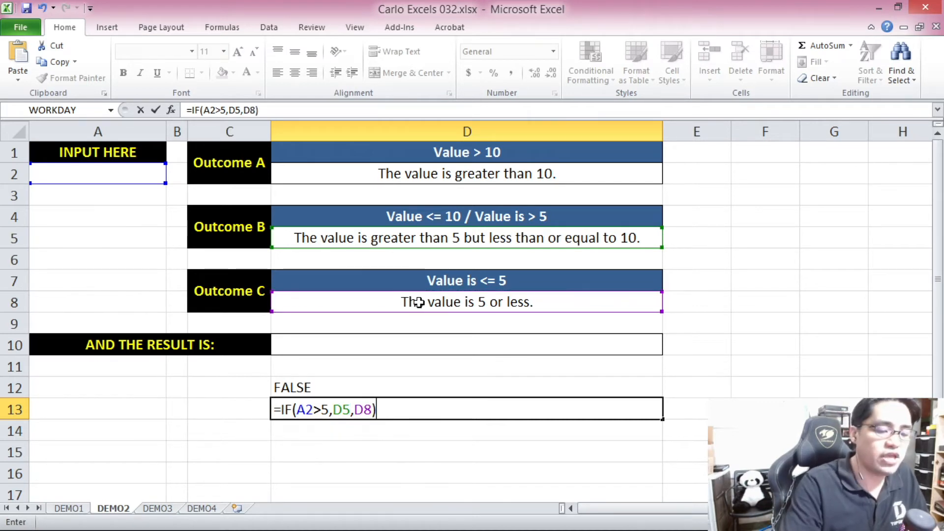
{"action": "key", "text": "Return"}
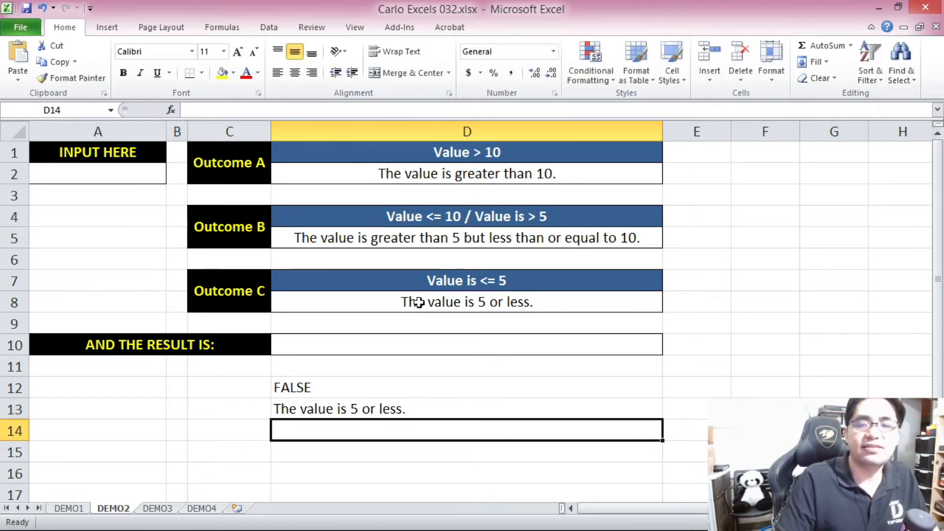
Test the second IF formula in D13 by entering 1 and 2 one after another in input cell A2.
{"action": "left_click", "coordinate": [136, 178]}
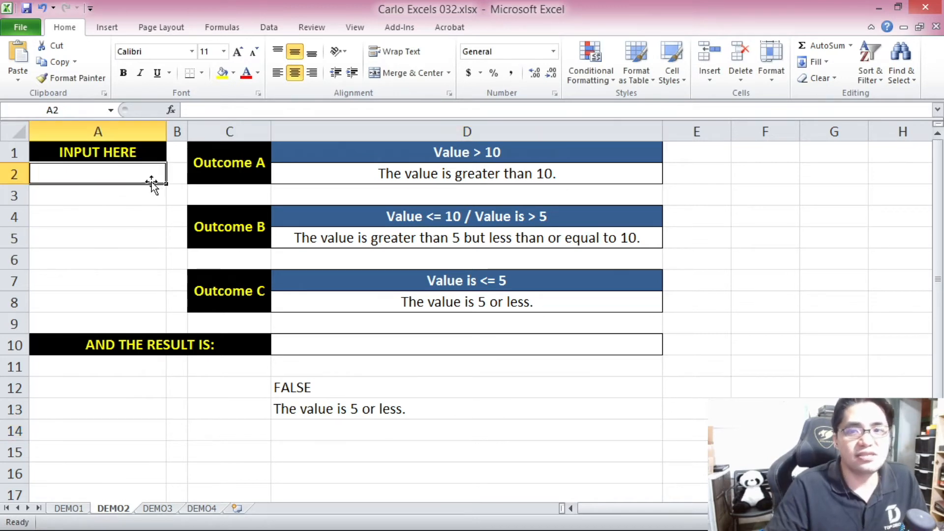
{"action": "left_click", "coordinate": [356, 412]}
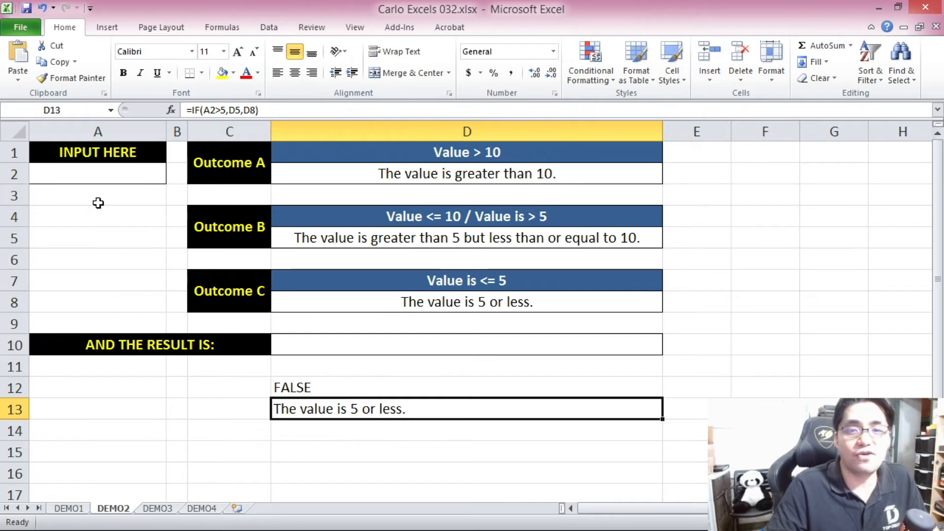
{"action": "left_click", "coordinate": [94, 180]}
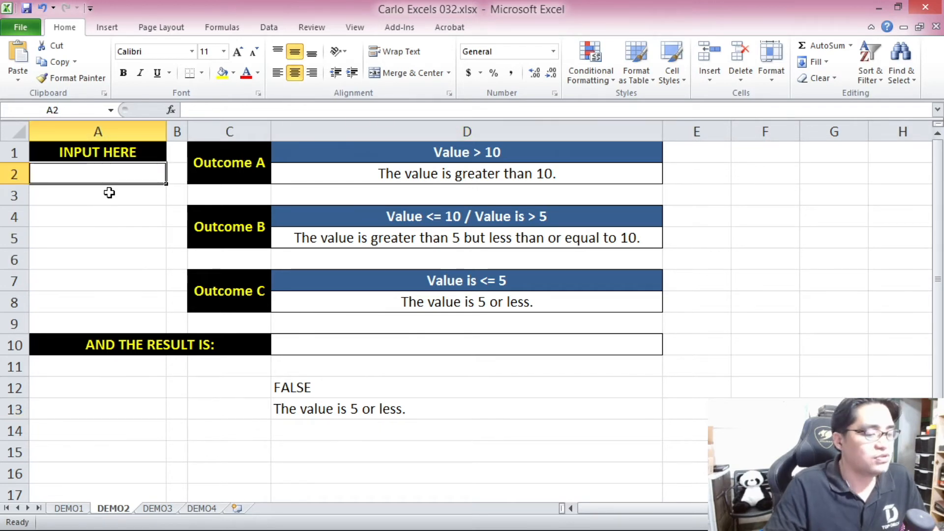
{"action": "type", "text": "1"}
{"action": "key", "text": "Return"}
{"action": "left_click", "coordinate": [114, 171]}
{"action": "type", "text": "2"}
{"action": "key", "text": "Return"}
Test the second IF formula in D13 by entering 4 and 5 one after another in input cell A2.
{"action": "left_click", "coordinate": [99, 173]}
{"action": "type", "text": "4"}
{"action": "left_click", "coordinate": [97, 213]}
{"action": "left_click", "coordinate": [115, 183]}
{"action": "type", "text": "5"}
{"action": "left_click", "coordinate": [122, 222]}
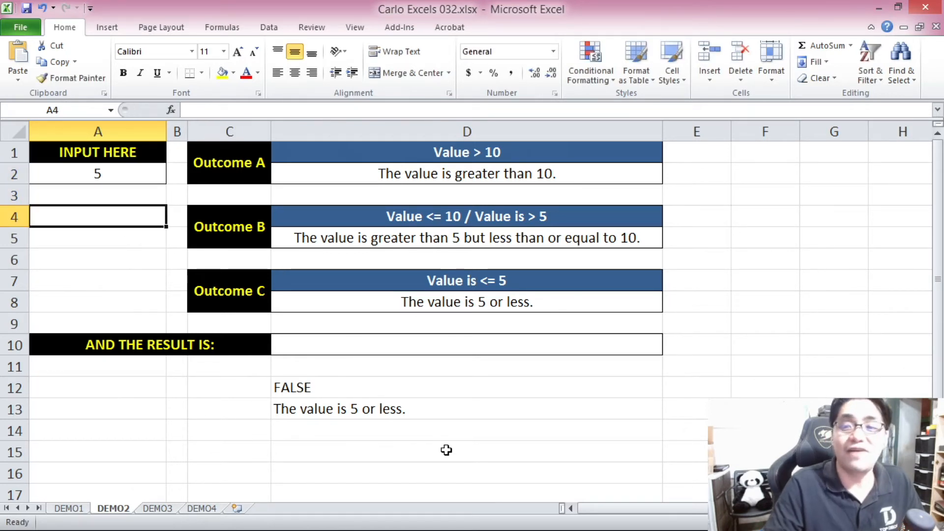
Enter 6 in input cell A2 and check the result of the IF formula in D13.
{"action": "left_click", "coordinate": [121, 178]}
{"action": "type", "text": "6"}
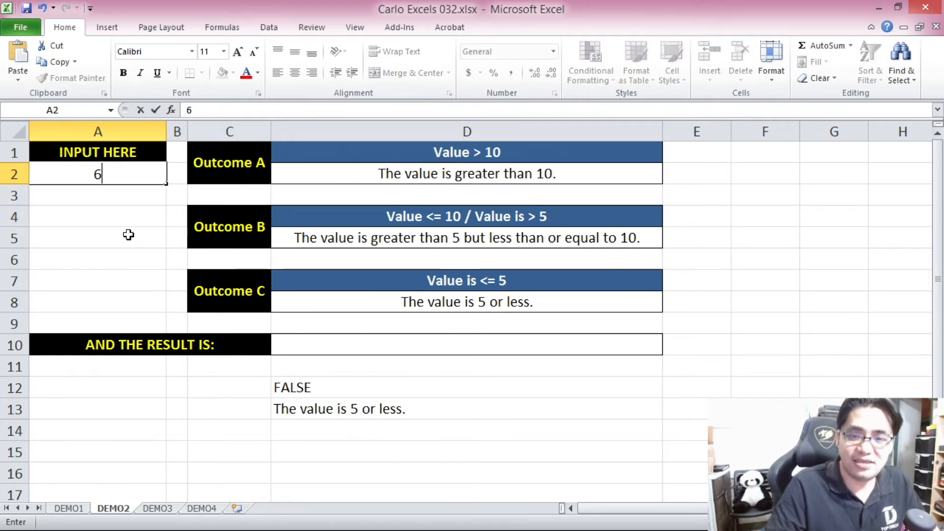
{"action": "left_click", "coordinate": [128, 234]}
{"action": "left_click", "coordinate": [366, 418]}
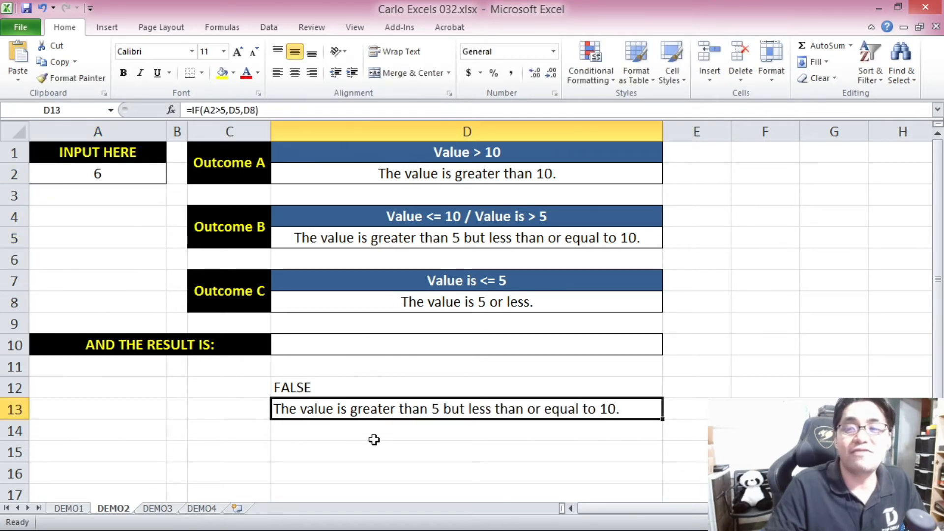
Clear input cell A2 and copy the IF formula in D13 without its equal sign.
{"action": "left_click", "coordinate": [113, 174]}
{"action": "key", "text": "Delete"}
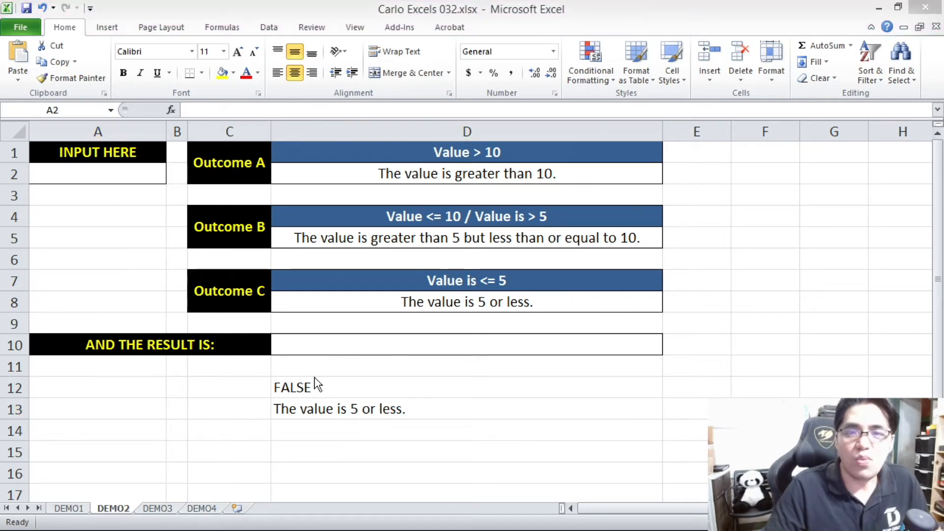
{"action": "left_click", "coordinate": [361, 412]}
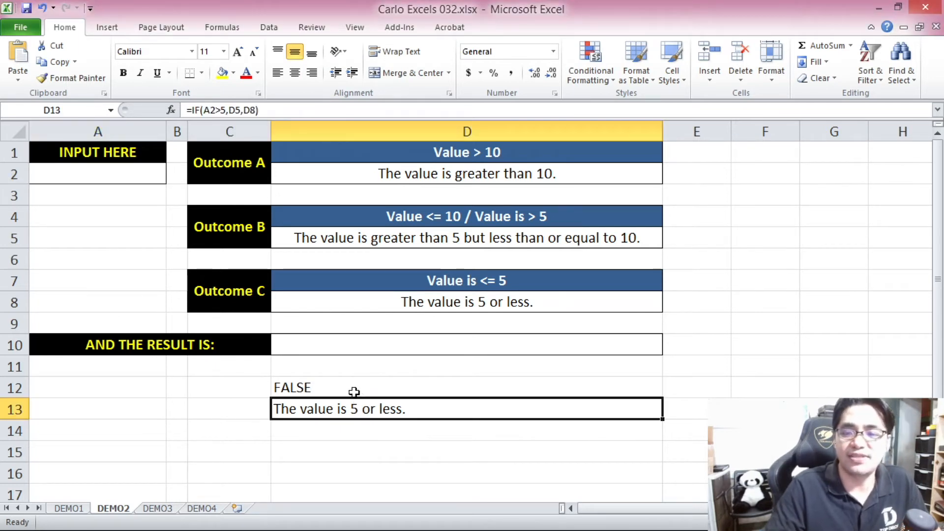
{"action": "left_click_drag", "start_coordinate": [257, 110], "coordinate": [191, 110]}
{"action": "key", "text": "ctrl+c"}
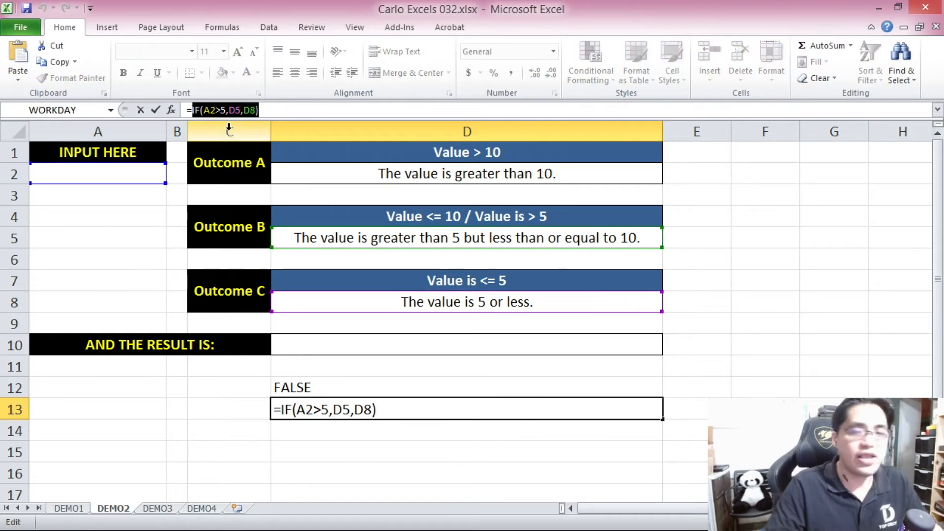
{"action": "key", "text": "Escape"}
Replace "FALSE" in the D12 formula with the copied IF(A2>5,D5,D8) and review the nested arguments.
{"action": "left_click", "coordinate": [330, 387]}
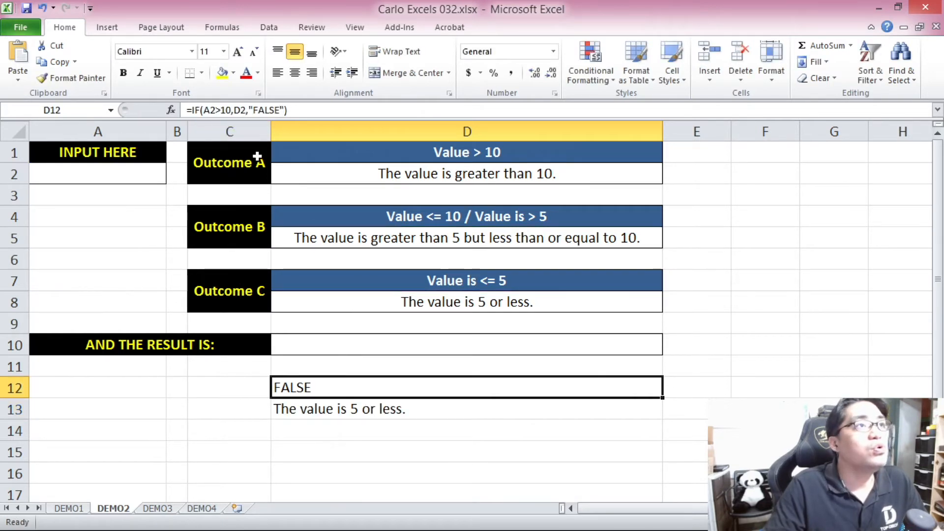
{"action": "left_click", "coordinate": [246, 110]}
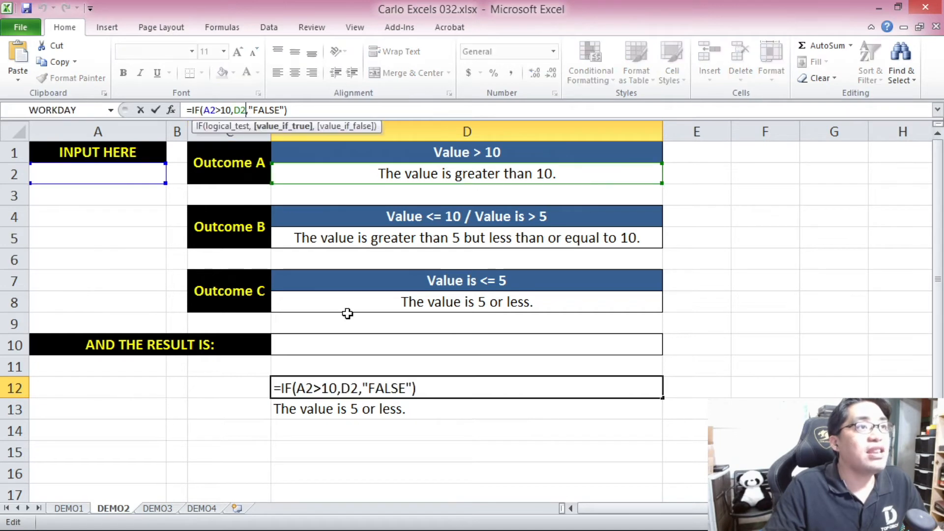
{"action": "left_click_drag", "start_coordinate": [363, 387], "coordinate": [413, 384]}
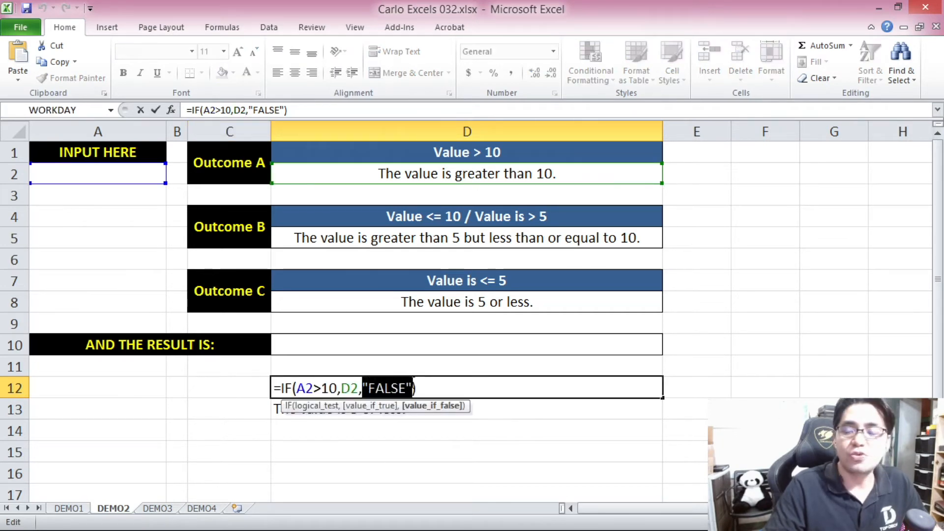
{"action": "key", "text": "ctrl+v"}
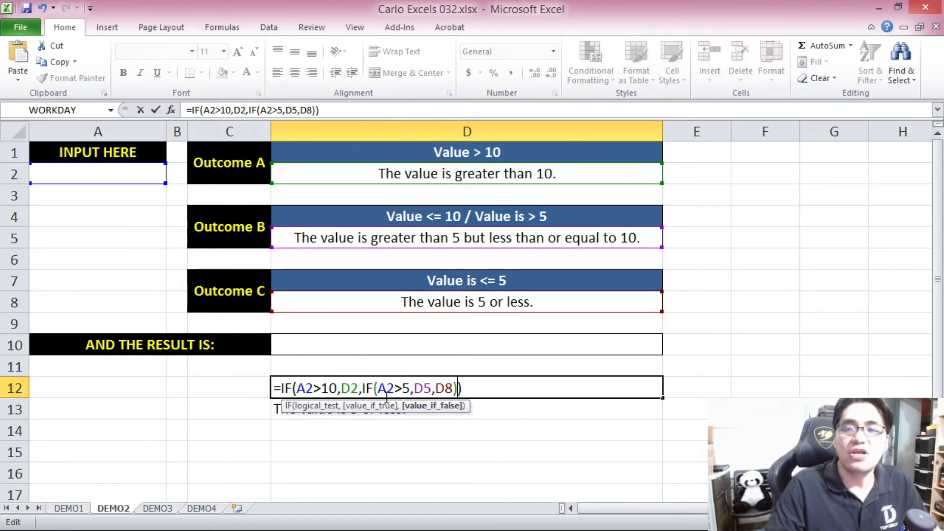
{"action": "left_click_drag", "start_coordinate": [365, 389], "coordinate": [462, 387]}
{"action": "left_click_drag", "start_coordinate": [296, 388], "coordinate": [338, 388]}
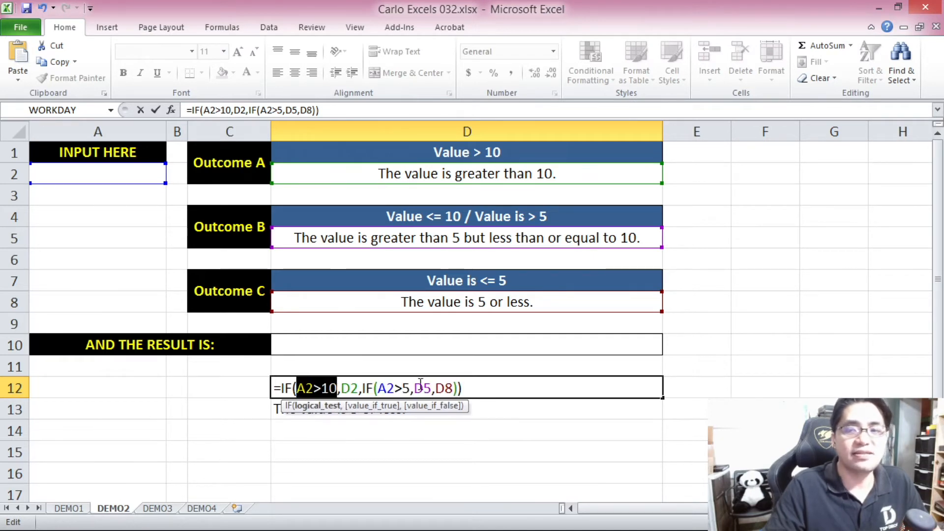
Copy the complete nested formula =IF(A2>10,D2,IF(A2>5,D5,D8)) from D12 into result cell D10, discarding the edit in D12.
{"action": "left_click", "coordinate": [472, 385]}
{"action": "left_click_drag", "start_coordinate": [472, 385], "coordinate": [276, 401]}
{"action": "key", "text": "ctrl+c"}
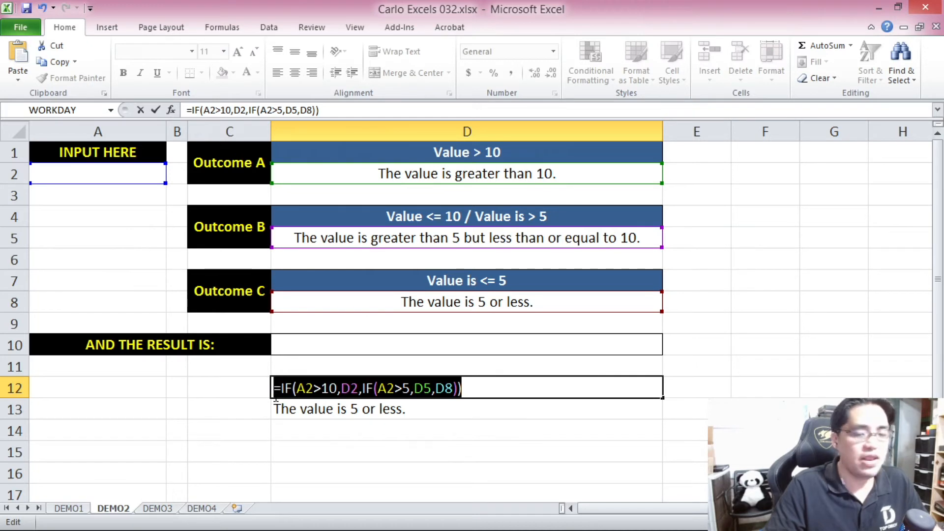
{"action": "key", "text": "Escape"}
{"action": "left_click", "coordinate": [312, 344]}
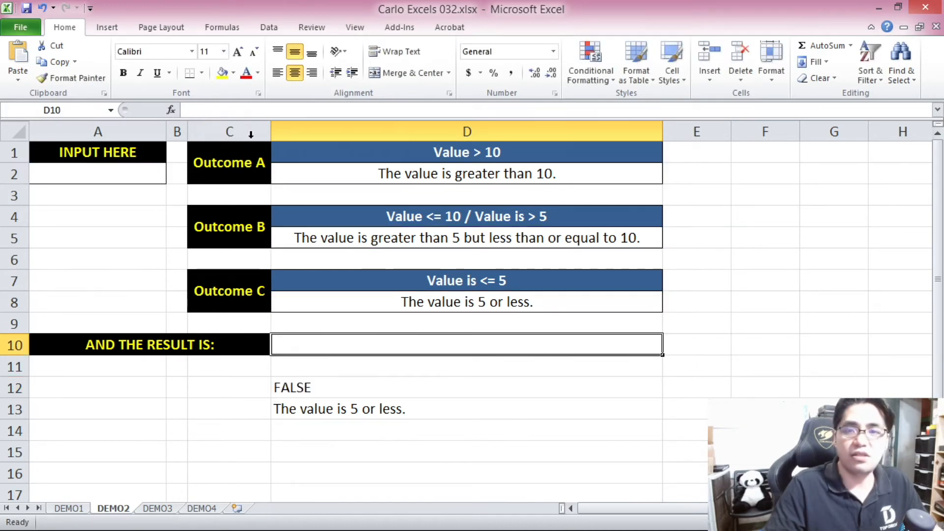
{"action": "left_click", "coordinate": [243, 114]}
{"action": "key", "text": "ctrl+v"}
{"action": "key", "text": "Return"}
Clear the helper formulas in D12 and D13 and check the nested formula in D10.
{"action": "left_click_drag", "start_coordinate": [334, 387], "coordinate": [353, 422]}
{"action": "key", "text": "Delete"}
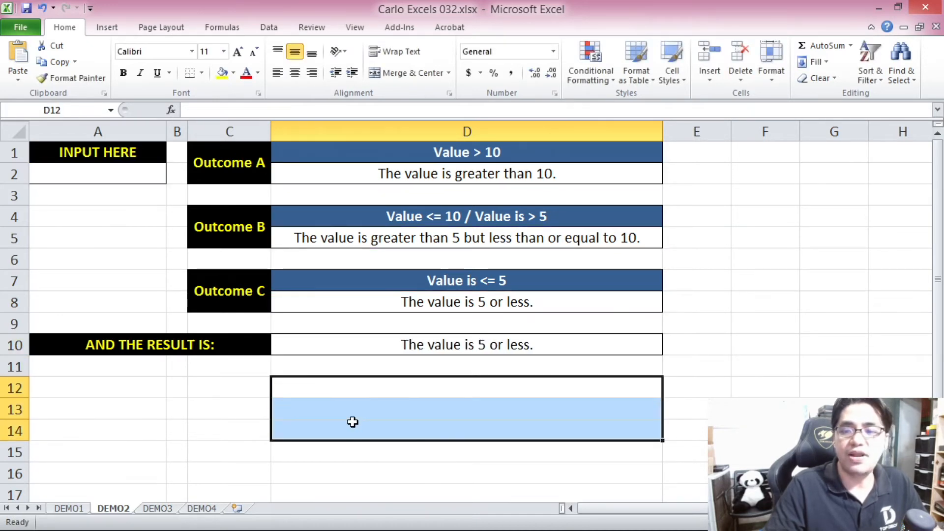
{"action": "left_click", "coordinate": [333, 388]}
{"action": "left_click", "coordinate": [333, 344]}
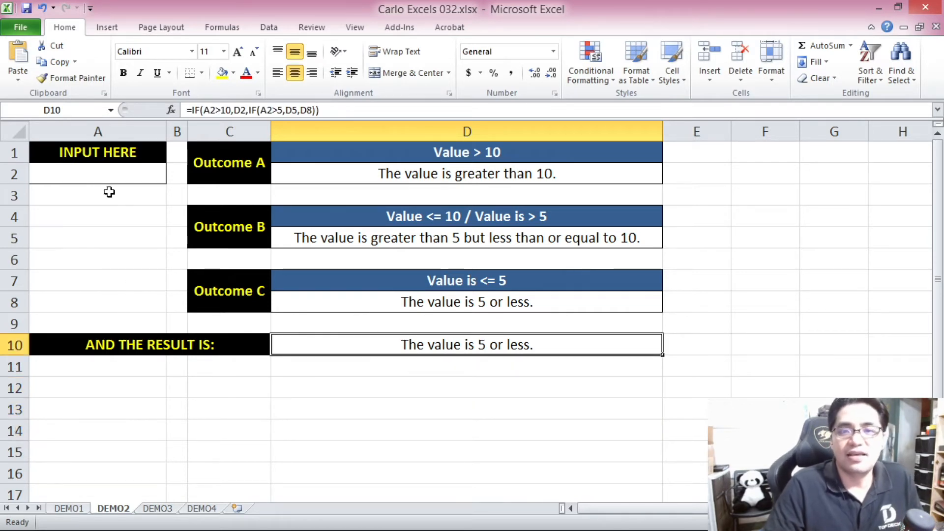
Test the nested IF in D10 by entering 0, 1 and 3 one after another in input cell A2.
{"action": "left_click", "coordinate": [103, 173]}
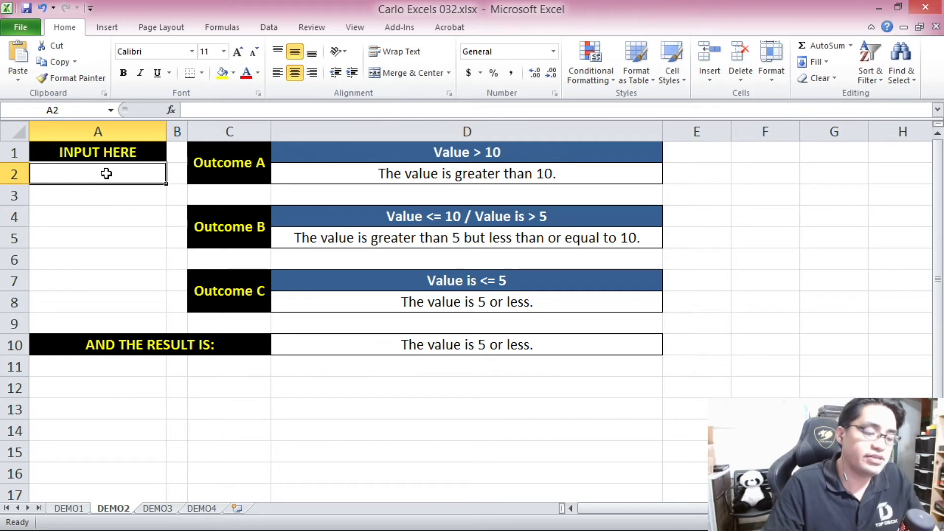
{"action": "type", "text": "0"}
{"action": "key", "text": "Return"}
{"action": "left_click", "coordinate": [118, 176]}
{"action": "type", "text": "1"}
{"action": "key", "text": "Return"}
{"action": "left_click", "coordinate": [116, 175]}
{"action": "type", "text": "3"}
{"action": "key", "text": "Return"}
Test the nested IF in D10 around its lower limit by entering 5 and 6 in input cell A2.
{"action": "left_click", "coordinate": [119, 174]}
{"action": "type", "text": "5"}
{"action": "left_click", "coordinate": [116, 220]}
{"action": "left_click", "coordinate": [121, 175]}
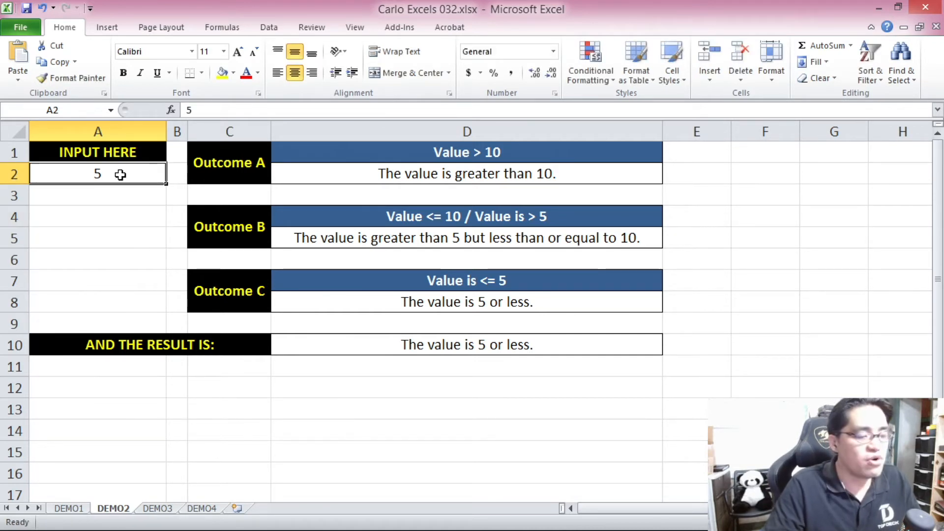
{"action": "type", "text": "6"}
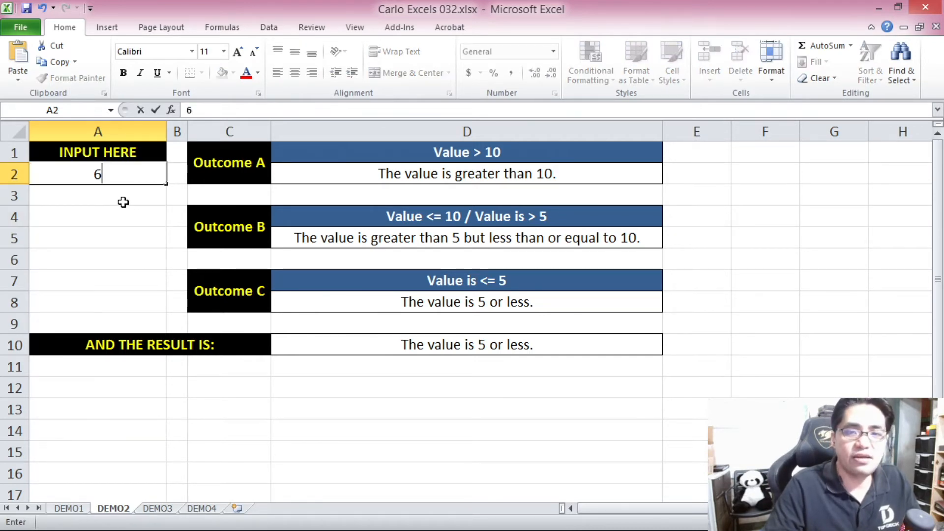
{"action": "key", "text": "Return"}
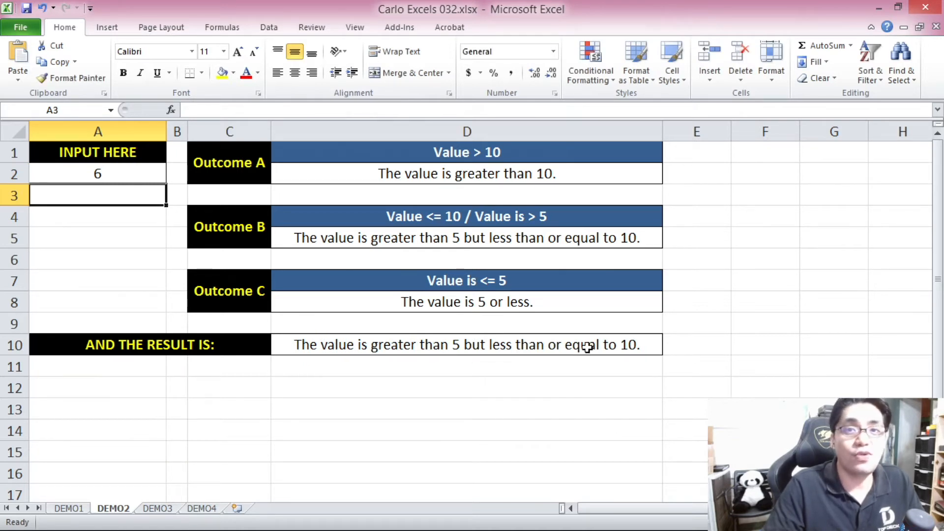
Test the nested IF in D10 by entering 8 and 9 one after another in input cell A2.
{"action": "left_click", "coordinate": [150, 176]}
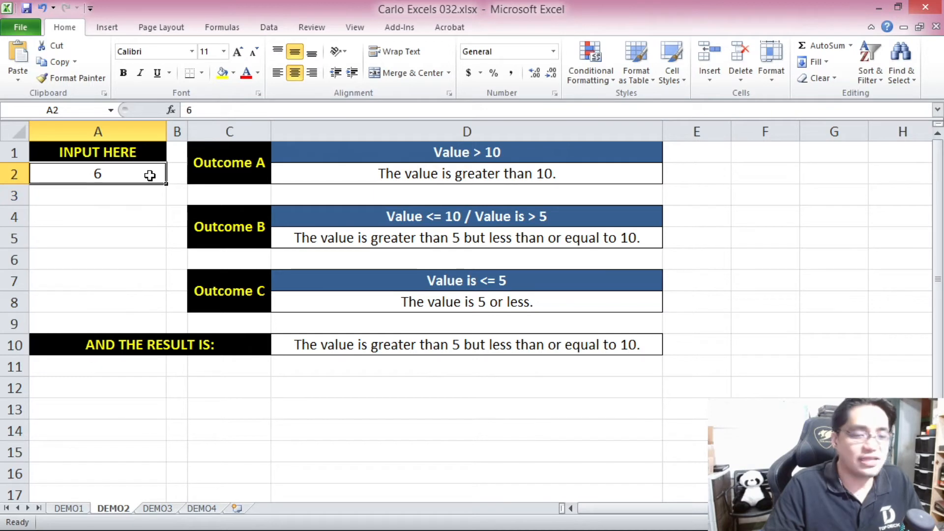
{"action": "type", "text": "8"}
{"action": "left_click", "coordinate": [139, 217]}
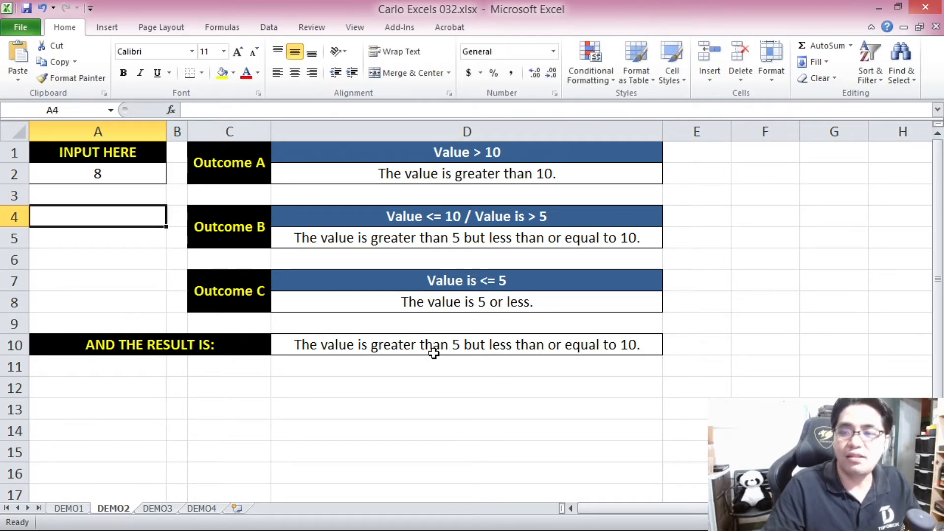
{"action": "left_click", "coordinate": [116, 167]}
{"action": "type", "text": "9"}
{"action": "key", "text": "Return"}
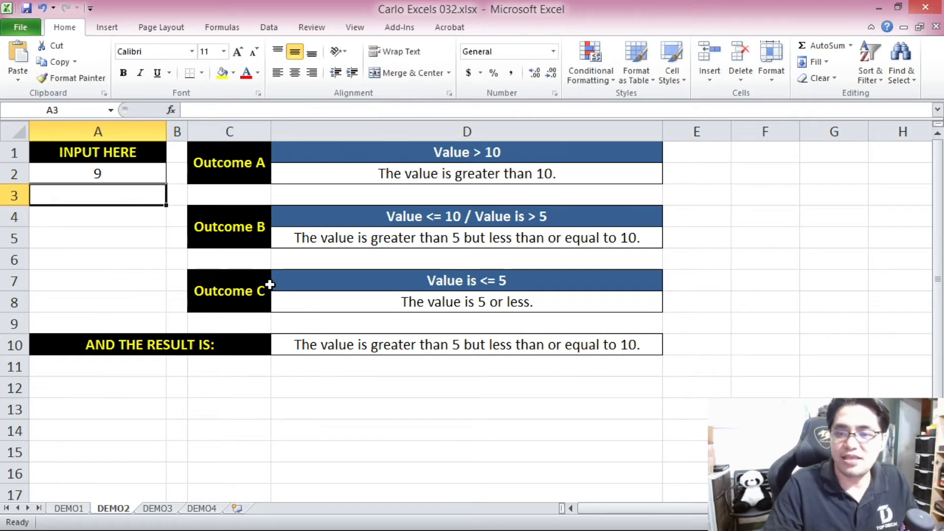
Enter 10 and 11 in turn in input cell A2 and check the result of the nested IF in D10.
{"action": "type", "text": "0"}
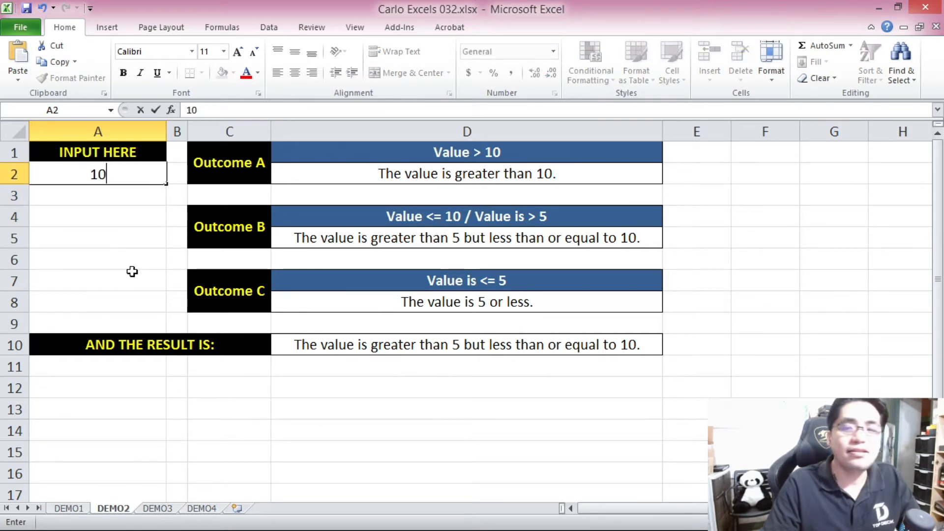
{"action": "left_click", "coordinate": [133, 275]}
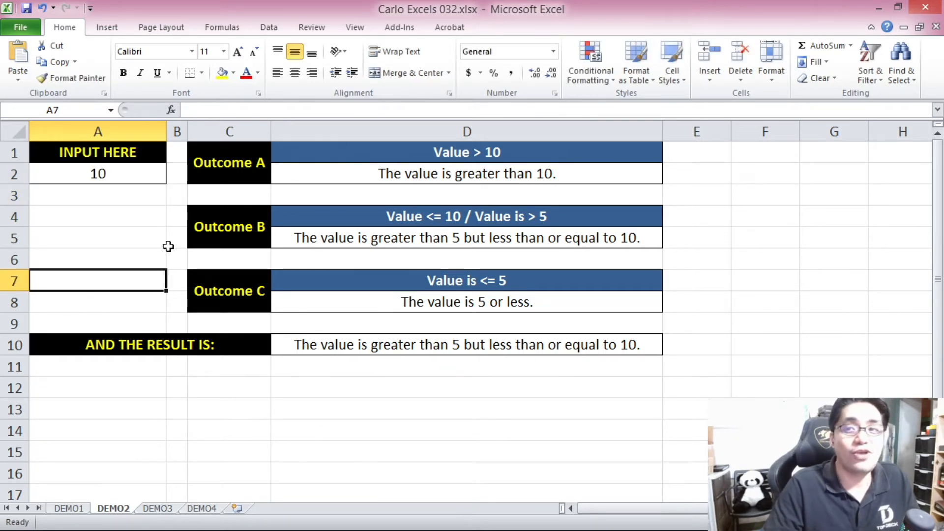
{"action": "left_click", "coordinate": [131, 174]}
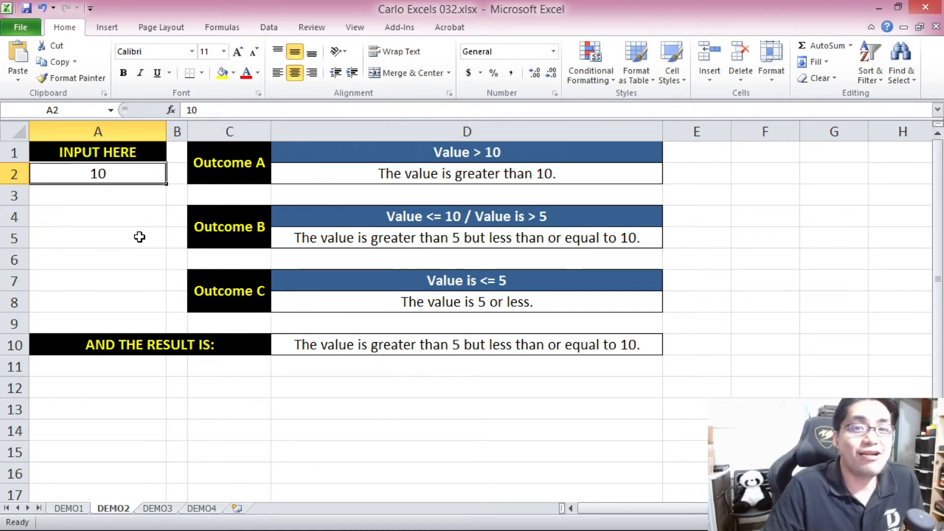
{"action": "type", "text": "11"}
{"action": "left_click", "coordinate": [140, 237]}
{"action": "left_click", "coordinate": [442, 342]}
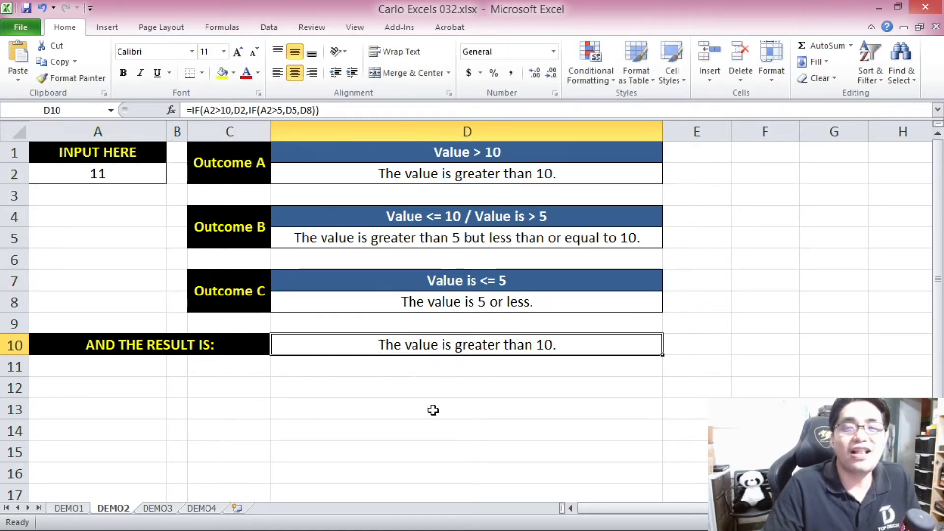
{"action": "left_click", "coordinate": [273, 388]}
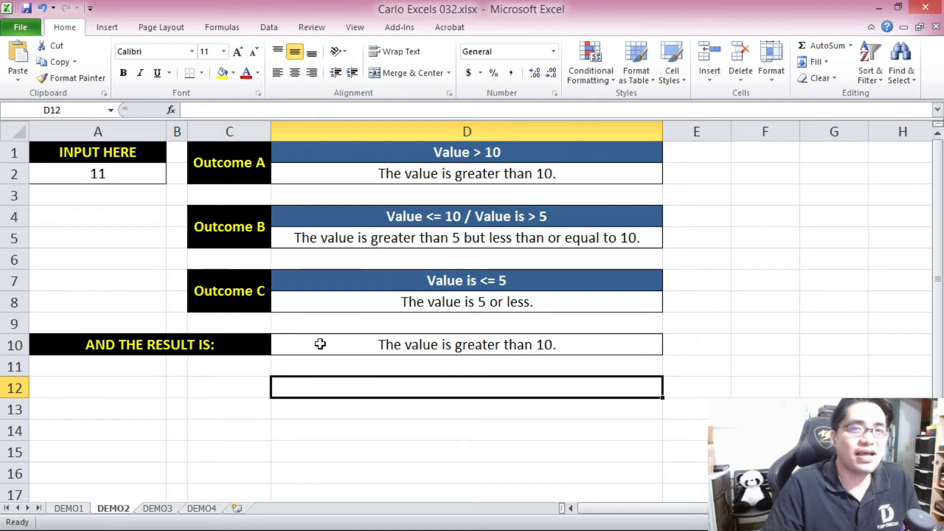
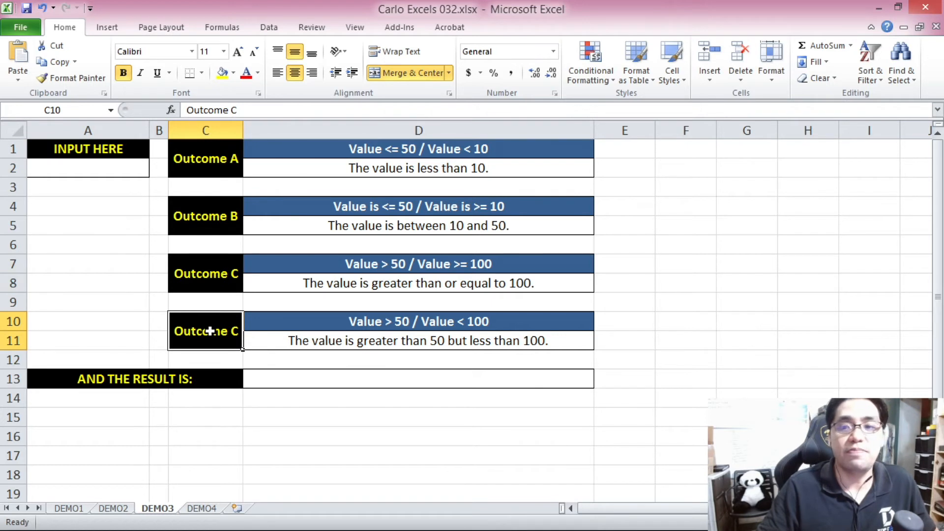
Start an IF formula in cell D15 of DEMO3 with the logical test A2<=50.
{"action": "left_click", "coordinate": [361, 153]}
{"action": "left_click", "coordinate": [374, 203]}
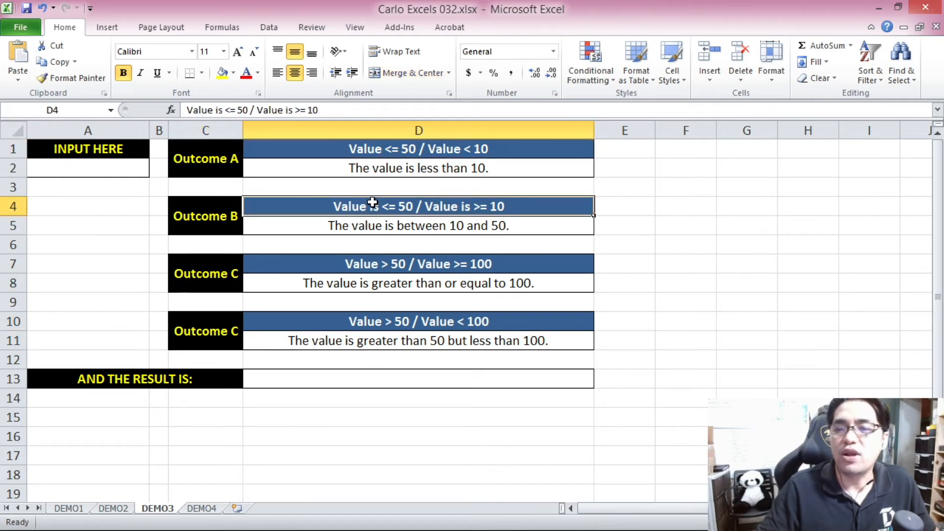
{"action": "left_click_drag", "start_coordinate": [326, 409], "coordinate": [346, 449]}
{"action": "left_click", "coordinate": [326, 413]}
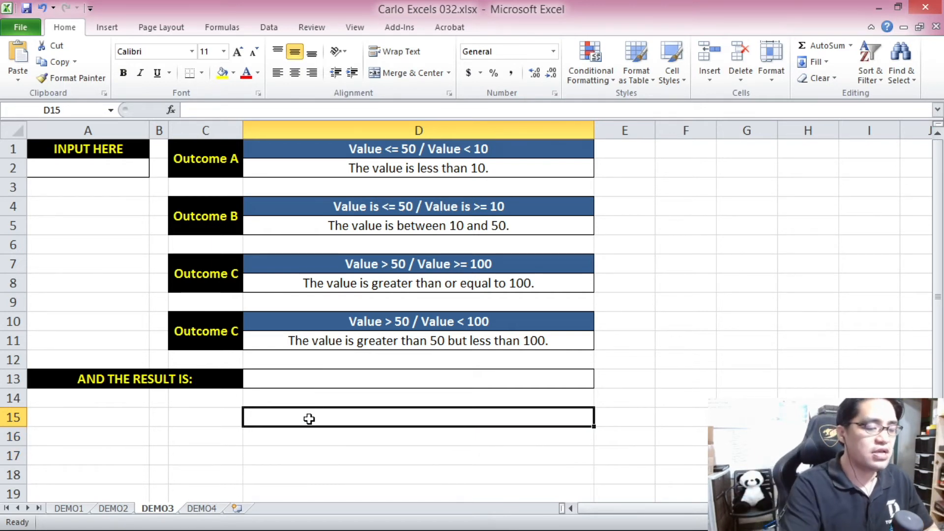
{"action": "type", "text": "=IF("}
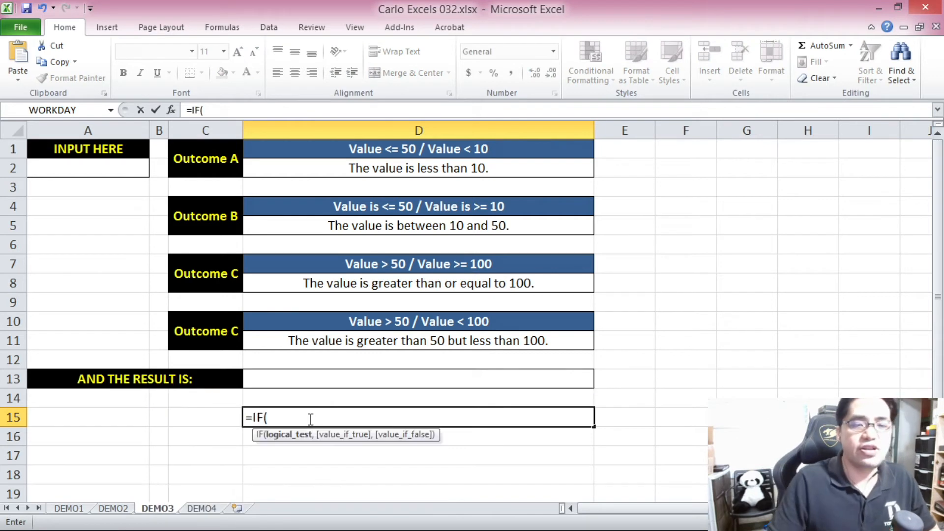
{"action": "left_click", "coordinate": [111, 170]}
{"action": "type", "text": "<"}
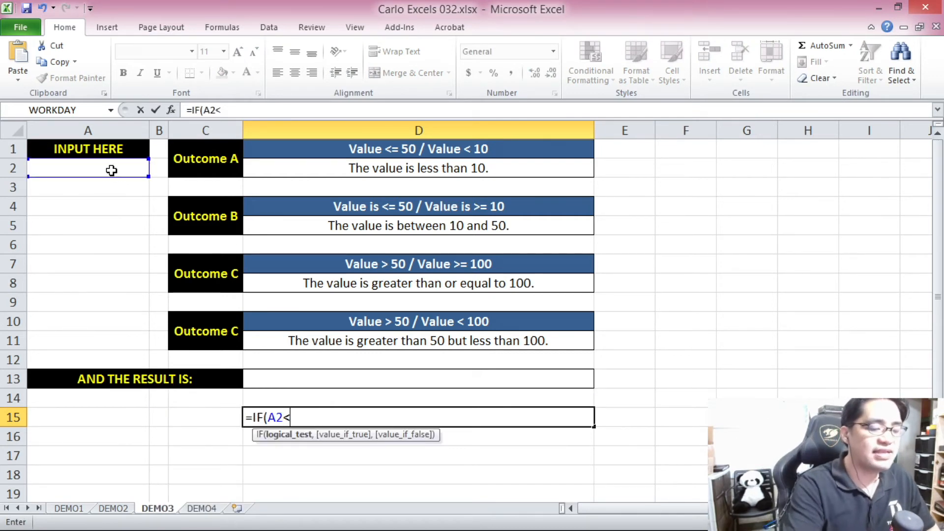
{"action": "type", "text": "=50"}
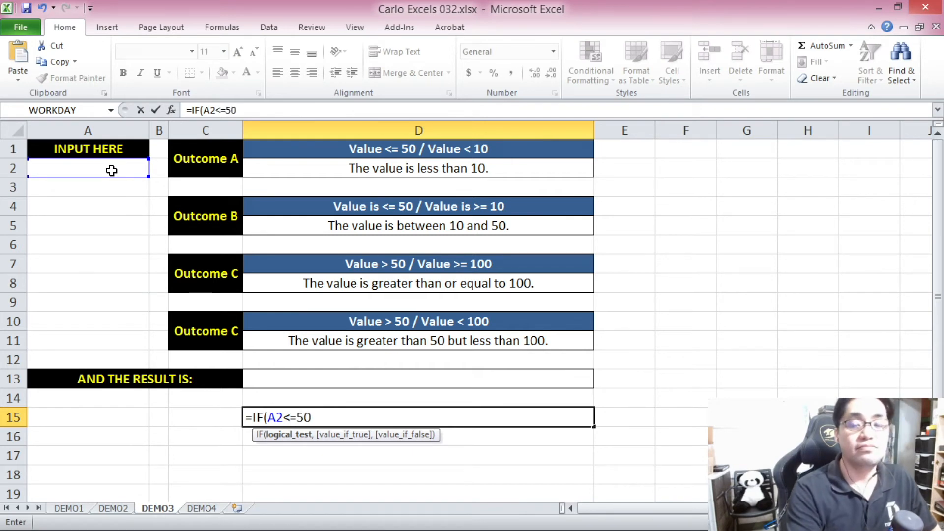
{"action": "type", "text": ","}
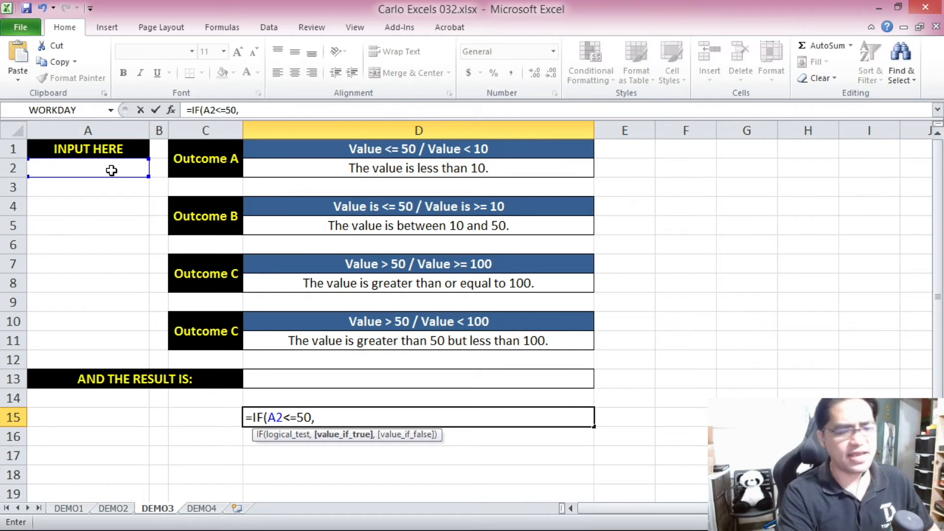
{"action": "type", "text": "\"TU"}
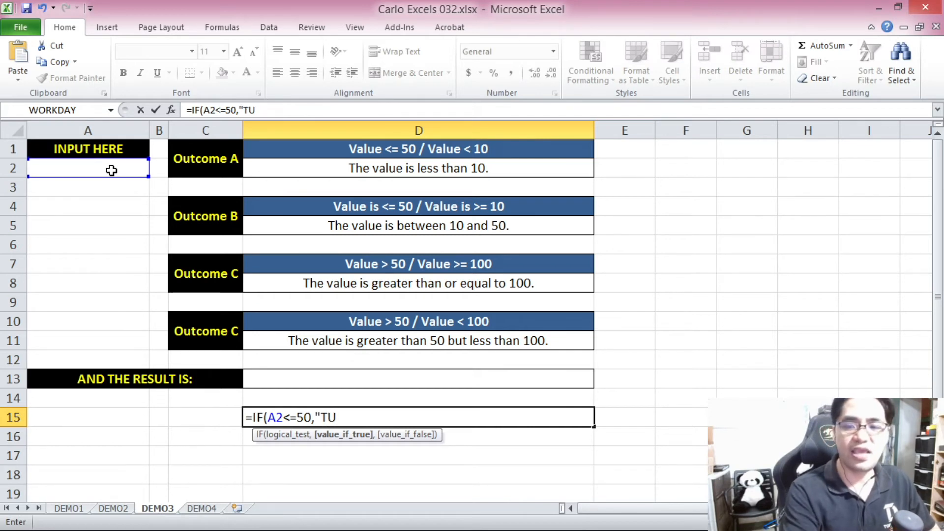
{"action": "type", "text": "R"}
Complete the IF formula in D15 with "TRUE" as the value if true and "FALSE" as the value if false.
{"action": "key", "text": "BackSpace"}
{"action": "key", "text": "BackSpace"}
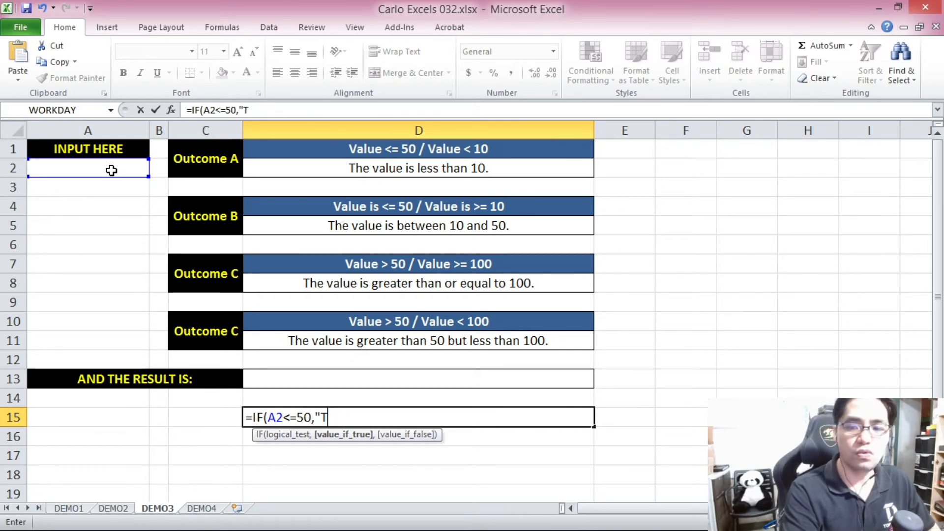
{"action": "type", "text": "RUE|,"}
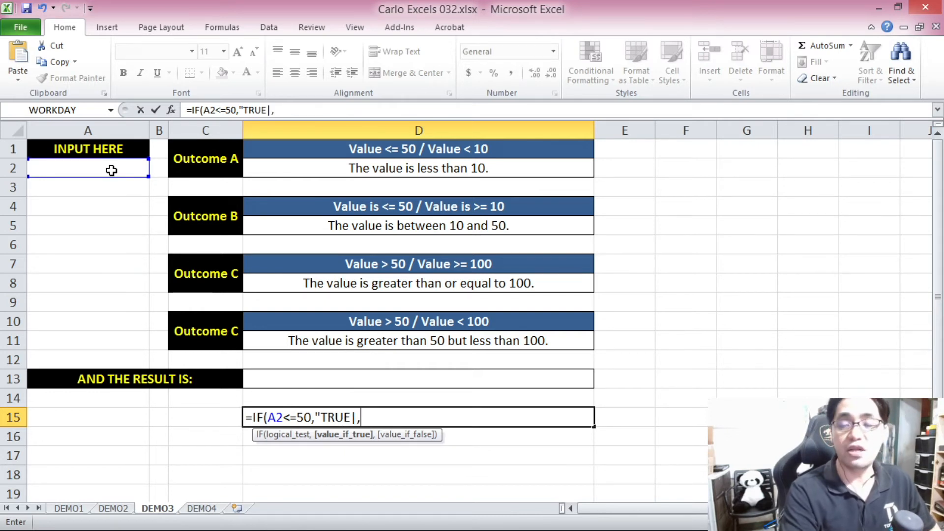
{"action": "type", "text": "\"FA"}
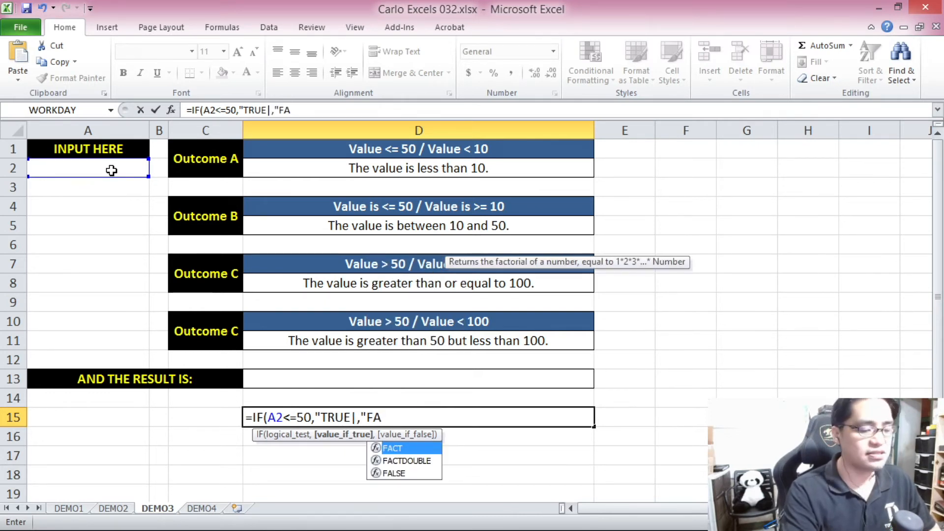
{"action": "type", "text": "LSE\""}
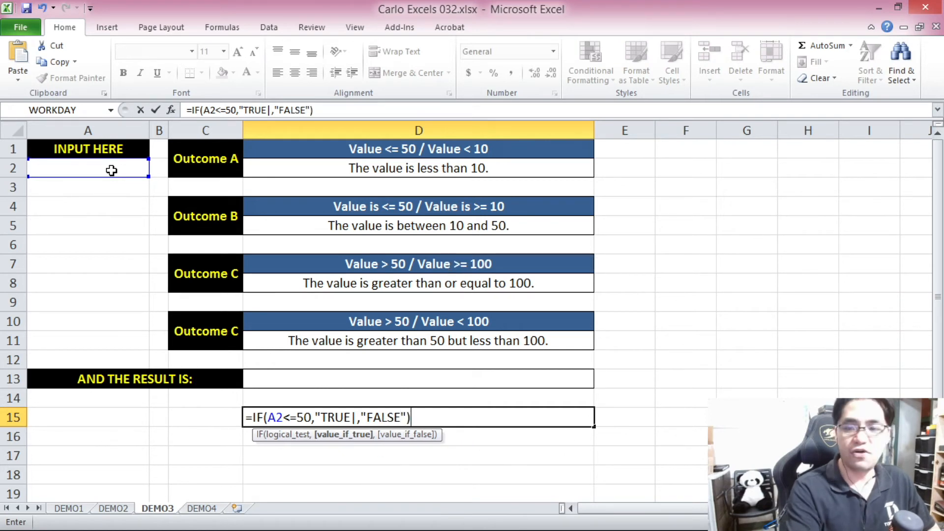
{"action": "left_click", "coordinate": [352, 418]}
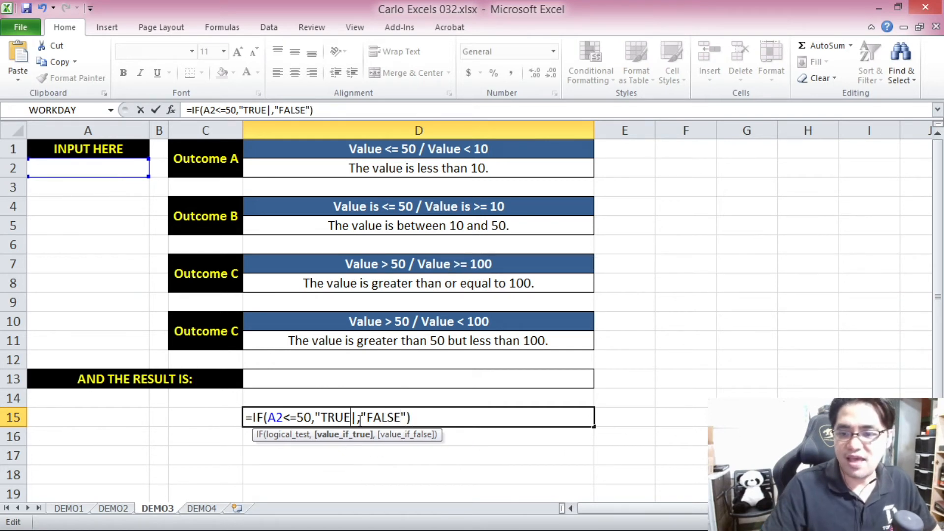
{"action": "key", "text": "BackSpace"}
{"action": "type", "text": "\""}
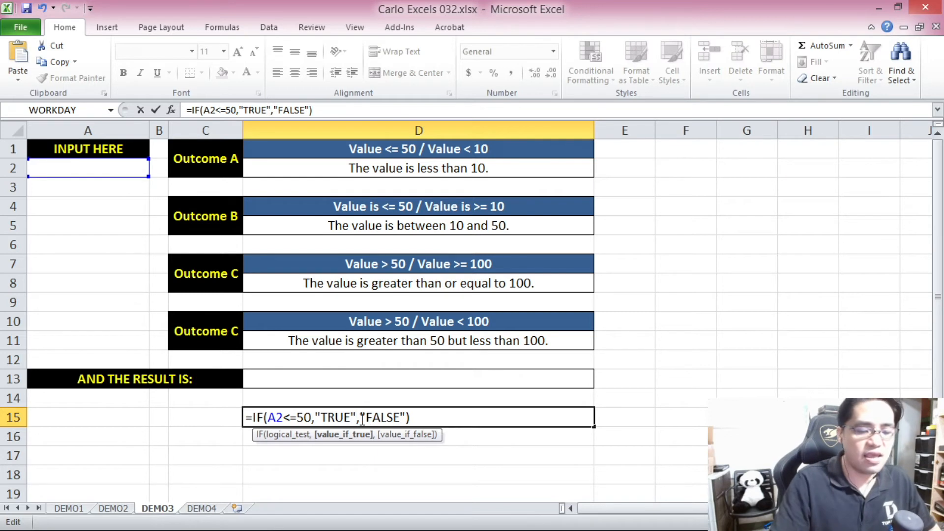
{"action": "key", "text": "Return"}
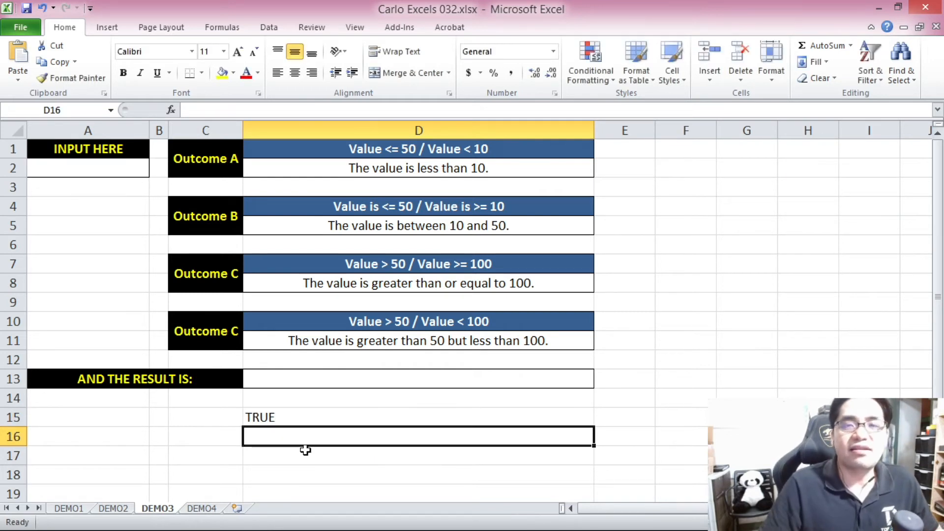
Enter the label TRUE in cell C16 for the first branch of the D15 test.
{"action": "left_click", "coordinate": [231, 441]}
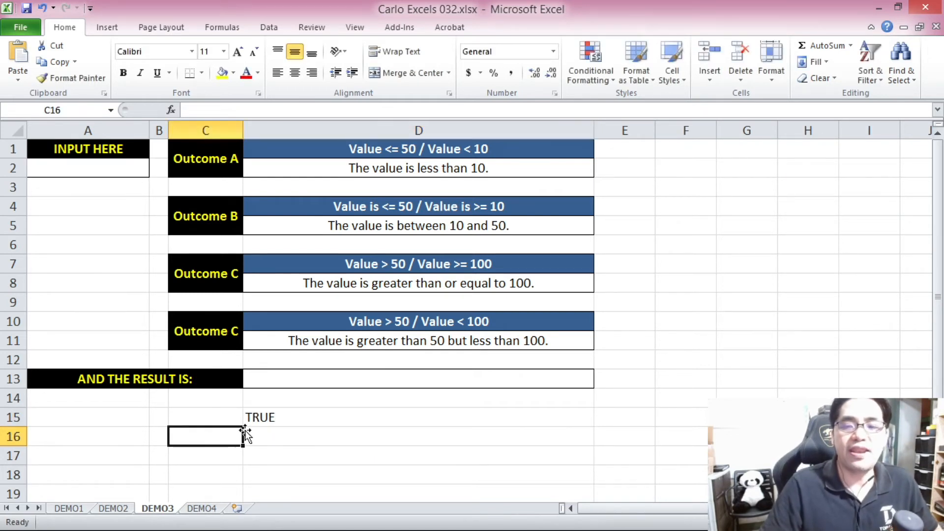
{"action": "type", "text": "TU"}
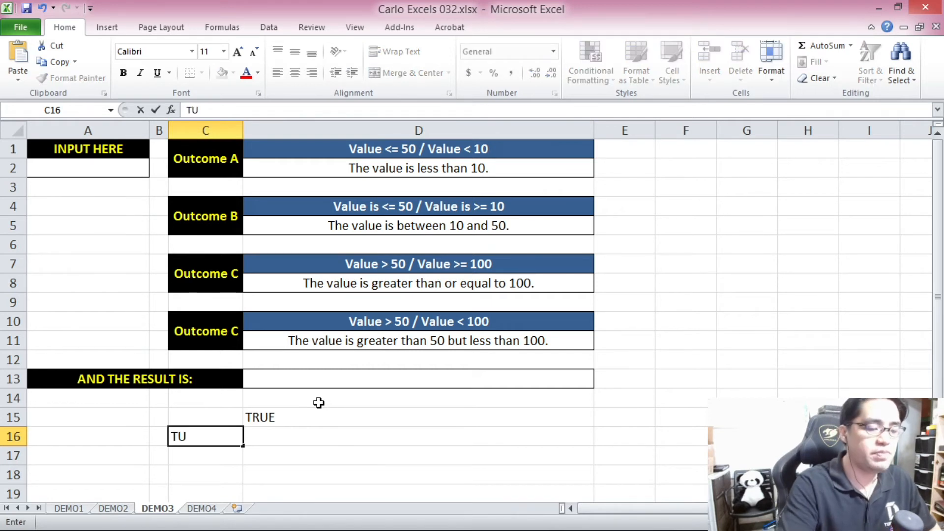
{"action": "key", "text": "BackSpace"}
{"action": "type", "text": "RUE"}
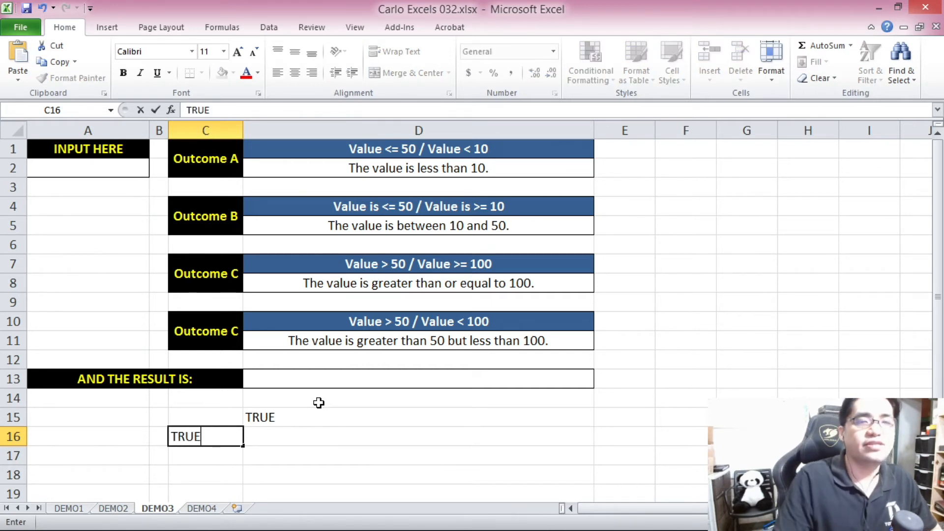
{"action": "key", "text": "Tab"}
Enter the formula =IF(A2<10,D2,D5) in cell D16, beside the TRUE label.
{"action": "left_click", "coordinate": [297, 415]}
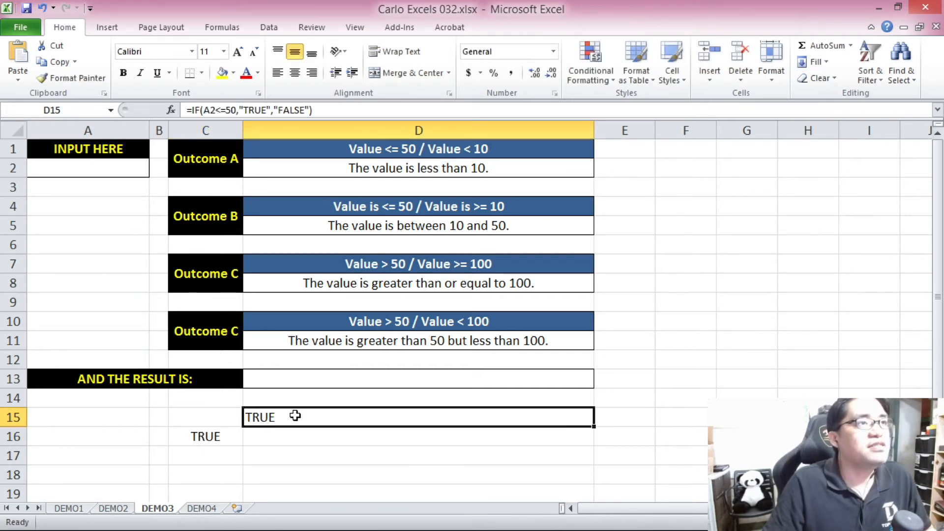
{"action": "left_click", "coordinate": [310, 439]}
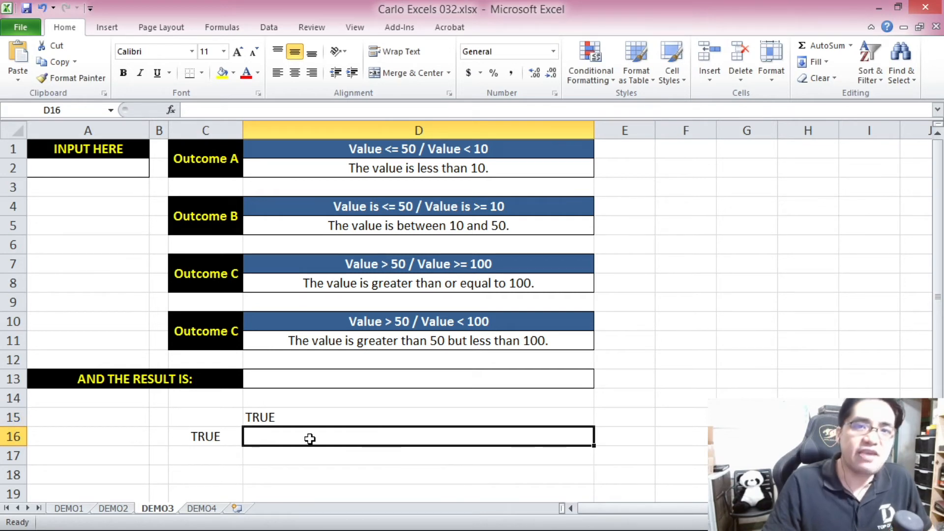
{"action": "type", "text": "=IF("}
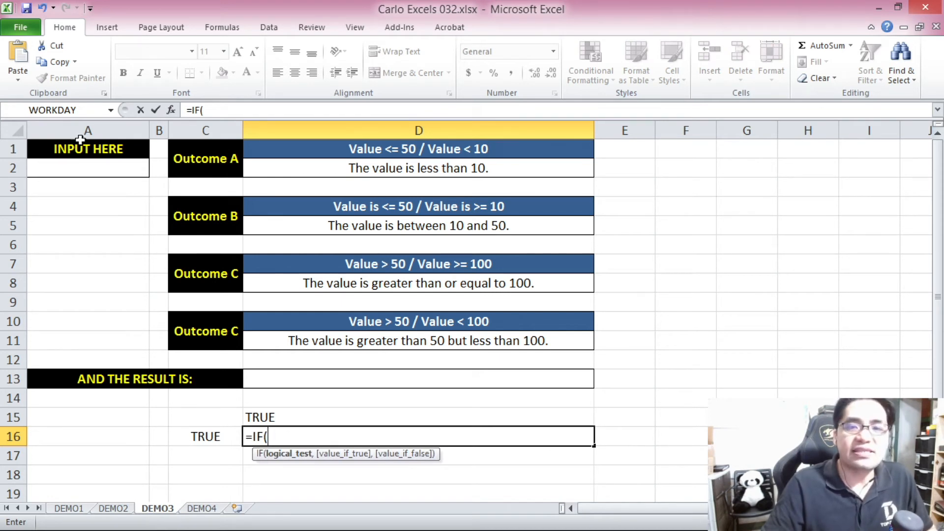
{"action": "left_click", "coordinate": [98, 167]}
{"action": "type", "text": "<10"}
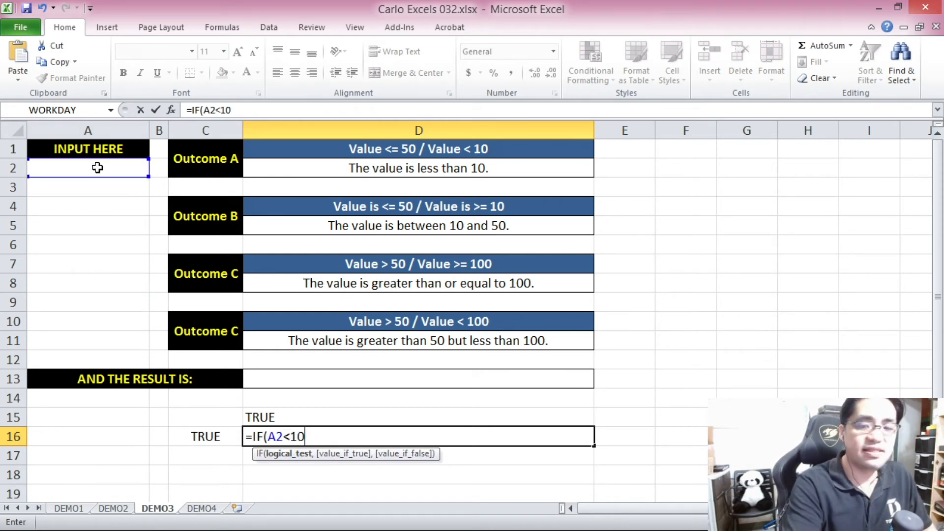
{"action": "type", "text": ","}
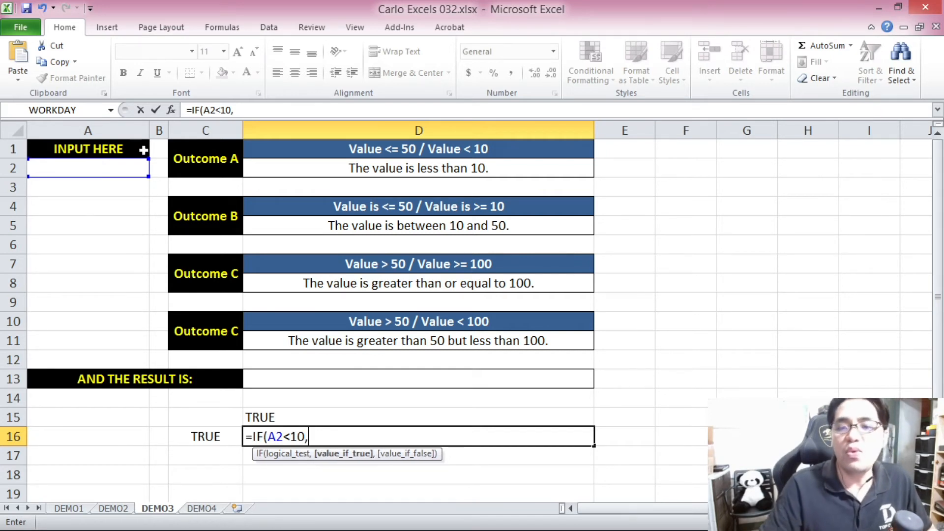
{"action": "left_click", "coordinate": [351, 170]}
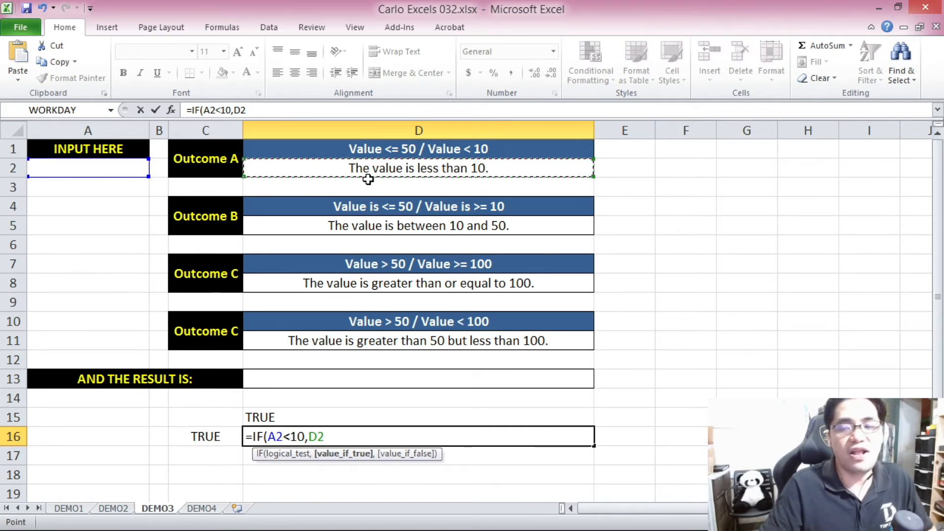
{"action": "type", "text": ","}
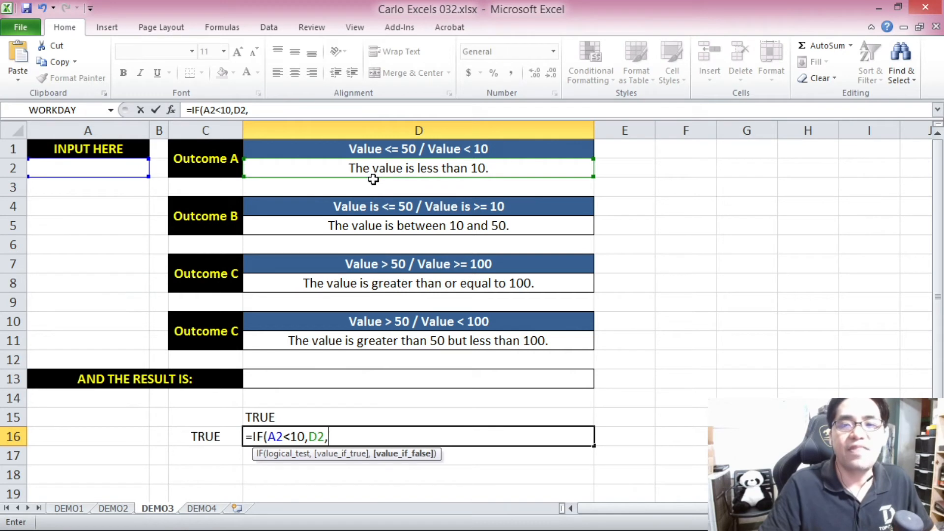
{"action": "left_click", "coordinate": [397, 226]}
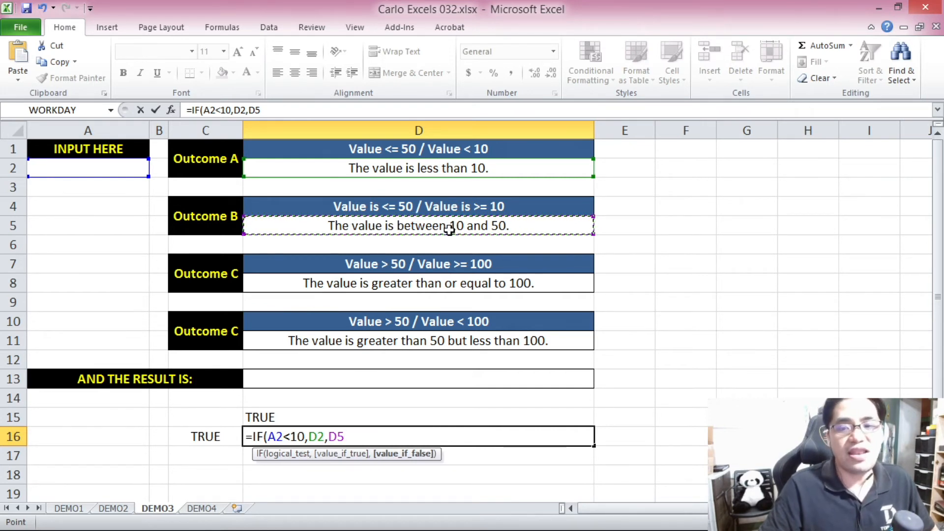
{"action": "type", "text": ")"}
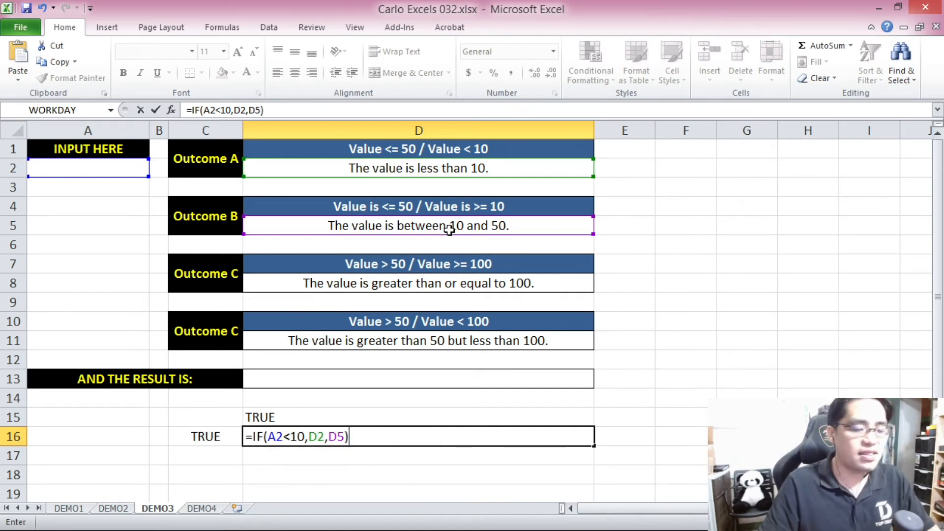
{"action": "key", "text": "Return"}
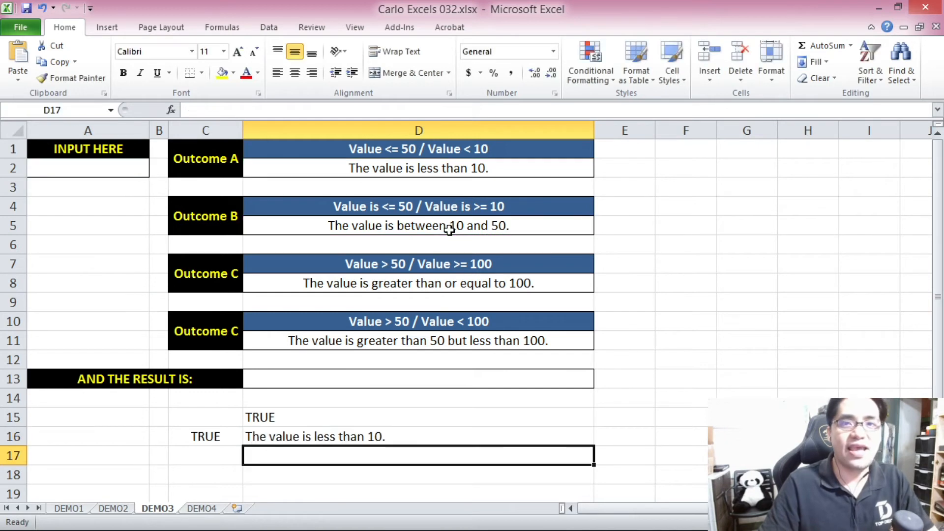
Enter the label FALSE in cell C17 for the second branch of the D15 test.
{"action": "left_click", "coordinate": [220, 453]}
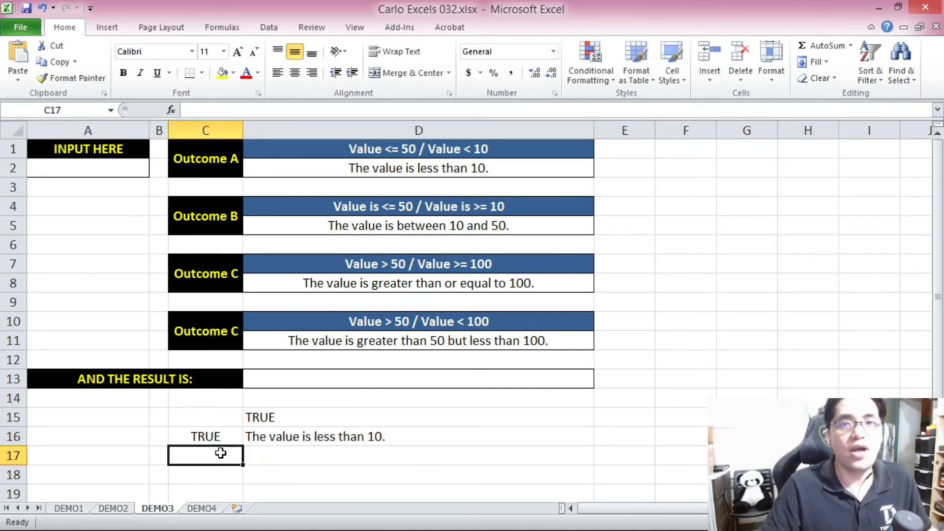
{"action": "left_click", "coordinate": [275, 418]}
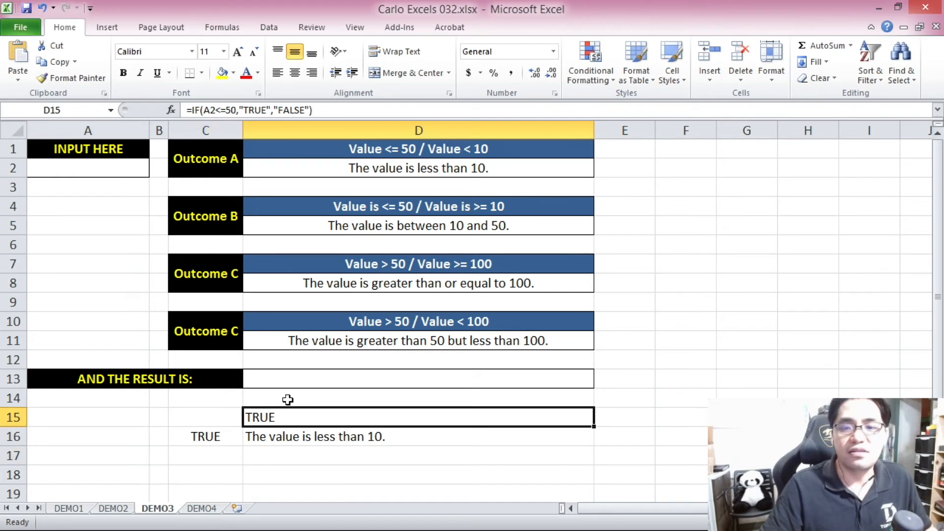
{"action": "left_click", "coordinate": [204, 455]}
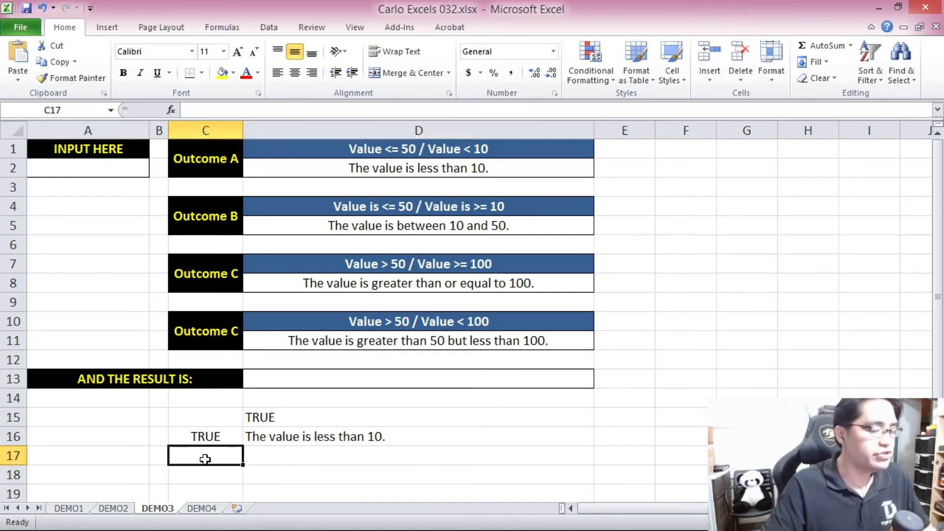
{"action": "type", "text": "FALSE"}
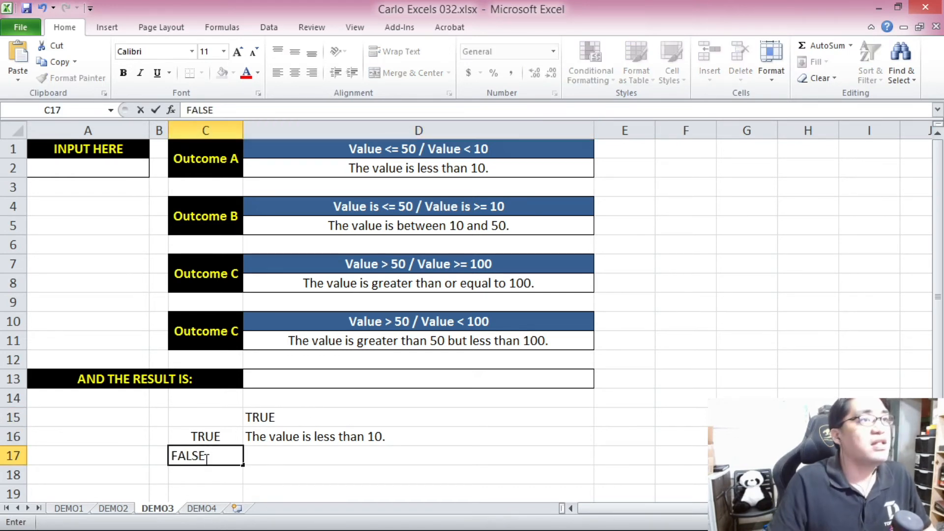
{"action": "key", "text": "Tab"}
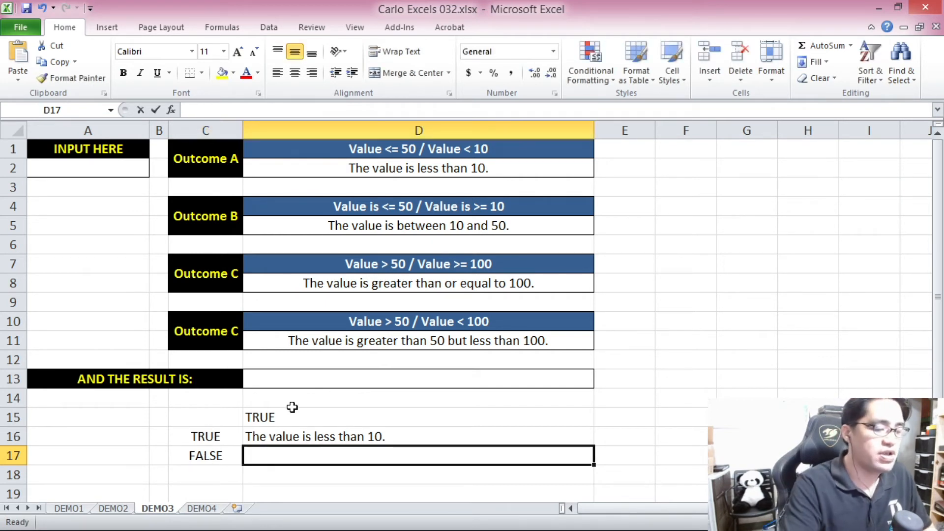
Enter the formula =IF(A2>=100,D8,D11) in cell D17, beside the FALSE label.
{"action": "type", "text": "=IF("}
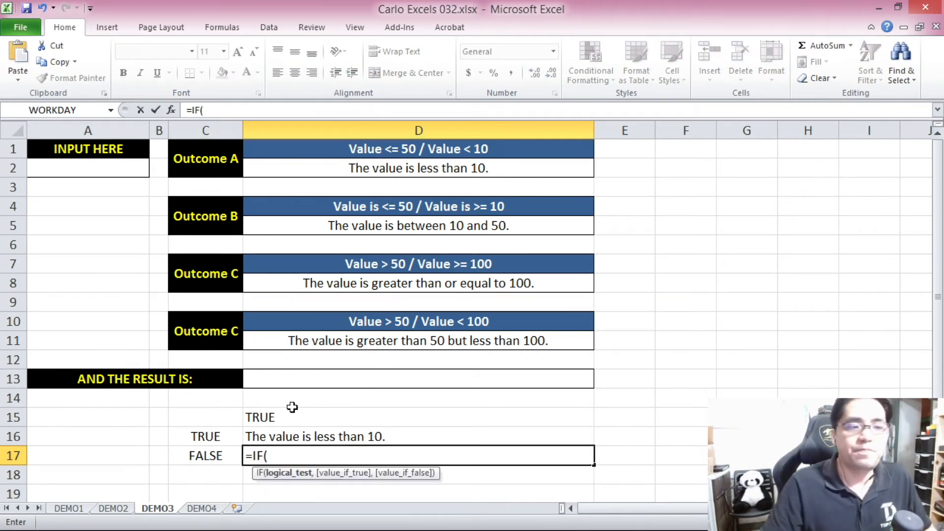
{"action": "left_click", "coordinate": [91, 169]}
{"action": "type", "text": ">=1"}
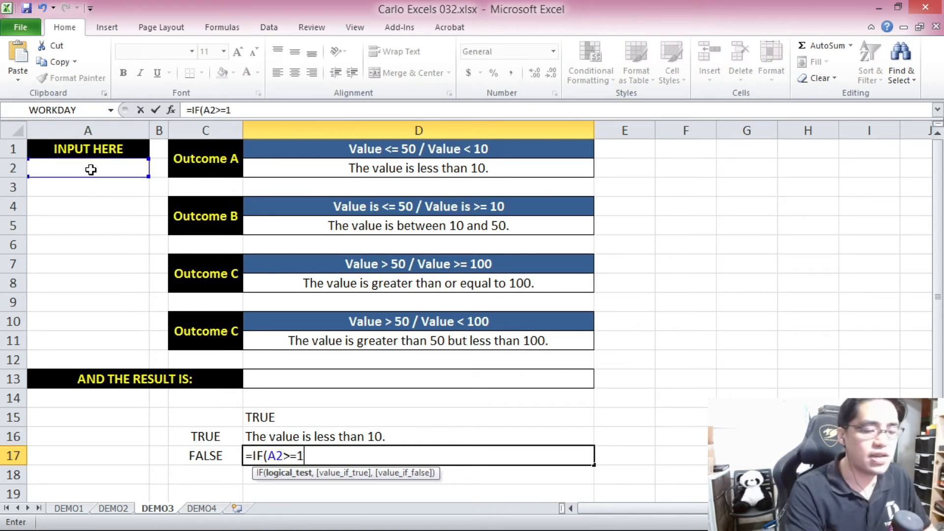
{"action": "type", "text": "00,"}
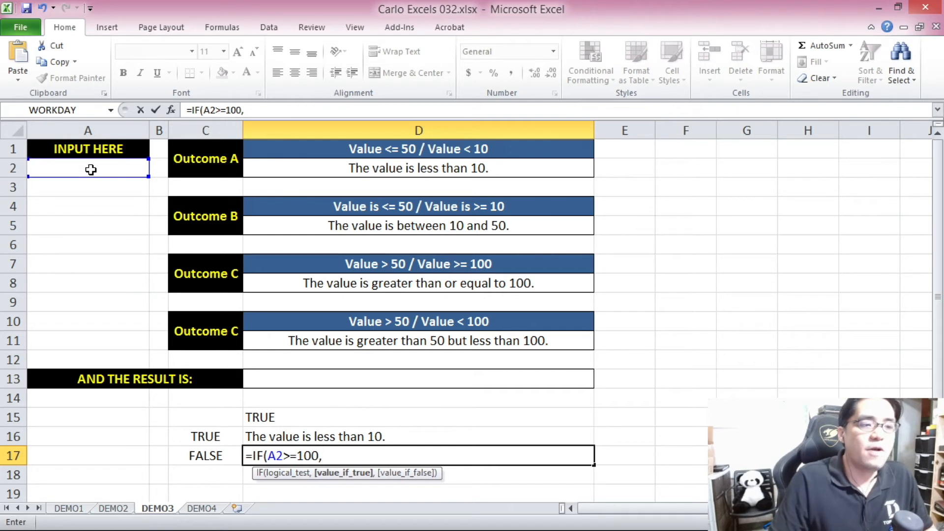
{"action": "left_click", "coordinate": [343, 282]}
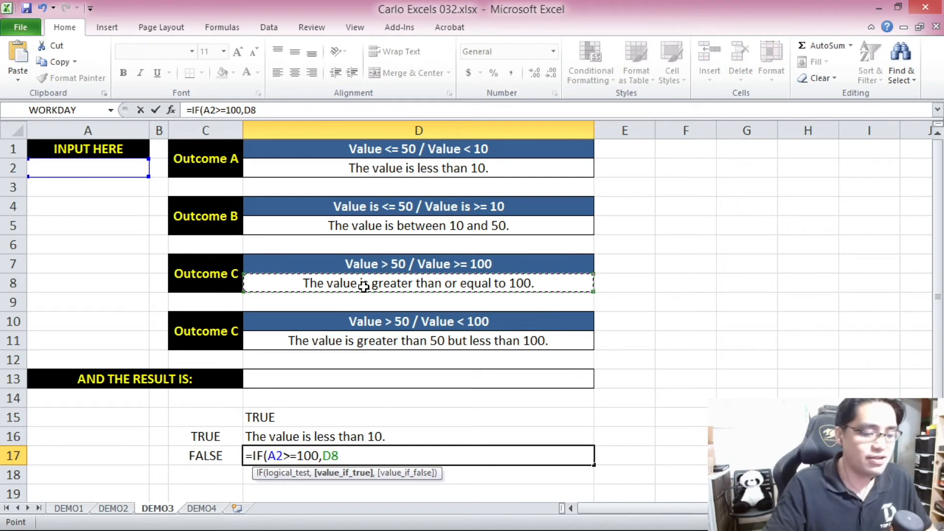
{"action": "type", "text": ","}
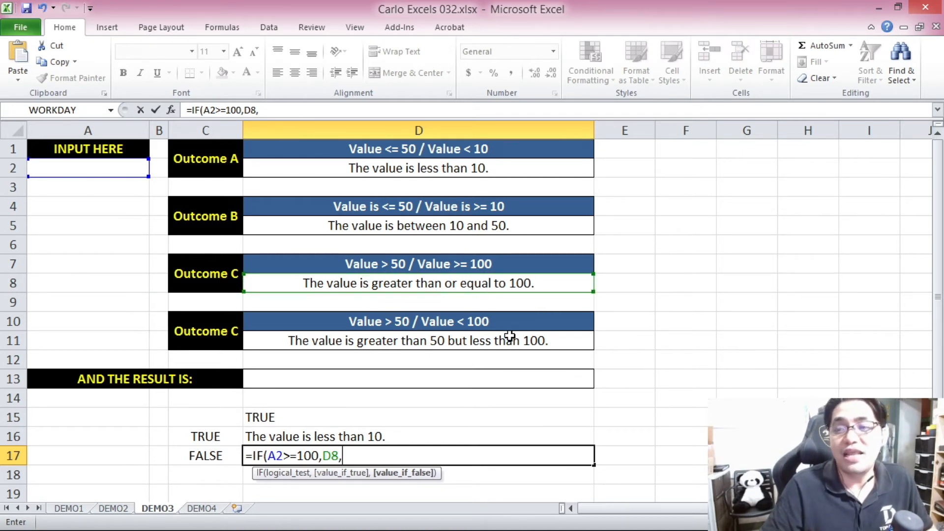
{"action": "left_click", "coordinate": [437, 341]}
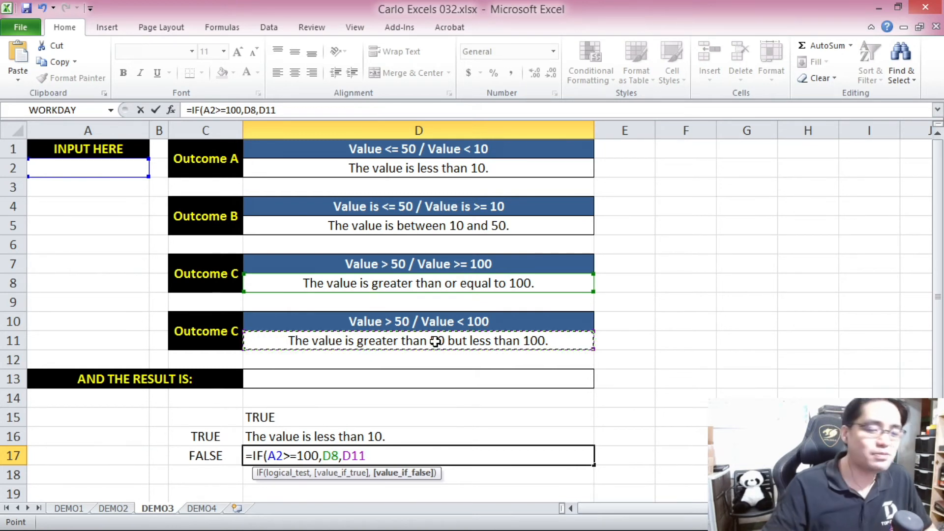
{"action": "type", "text": ")"}
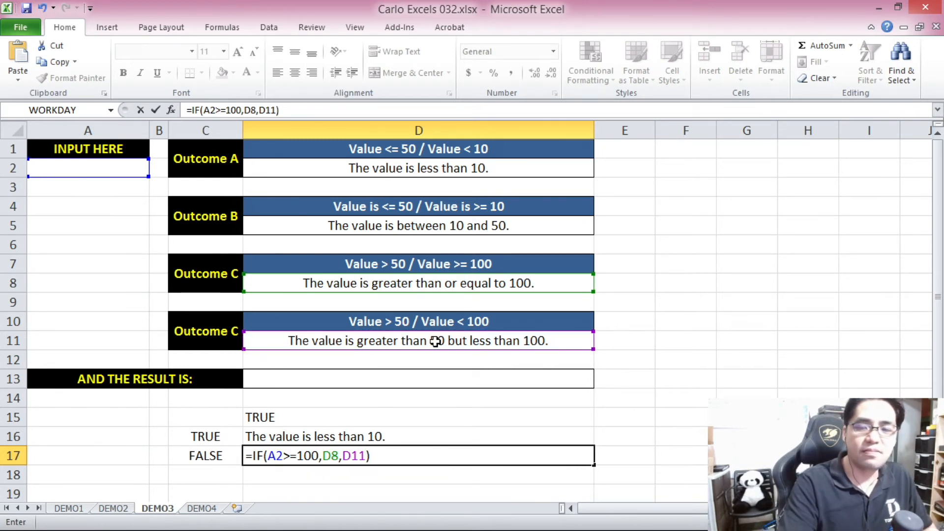
{"action": "key", "text": "Return"}
Rename the duplicate "Outcome C" label in merged cell C10 to "Outcome D".
{"action": "left_click", "coordinate": [239, 331]}
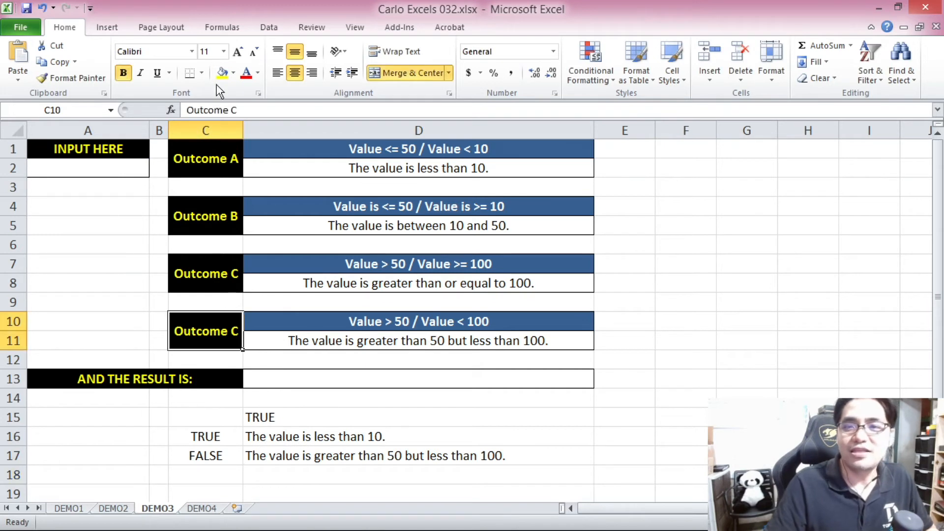
{"action": "left_click", "coordinate": [230, 111]}
{"action": "key", "text": "BackSpace"}
{"action": "type", "text": "D"}
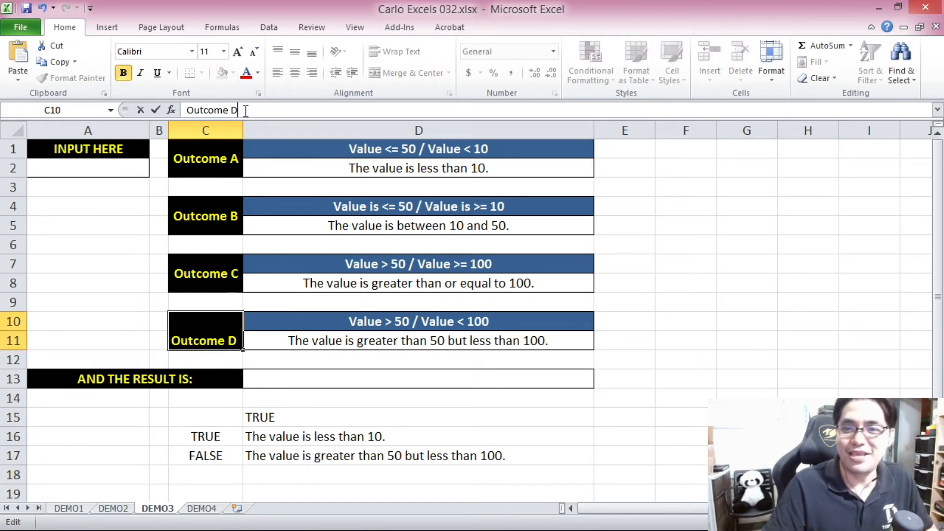
{"action": "key", "text": "Return"}
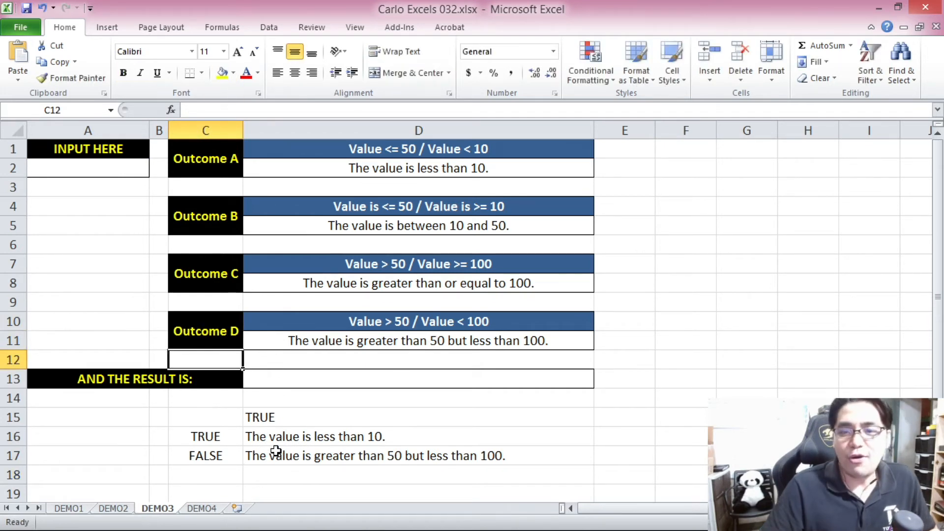
Review the helper IF formulas in cells D15, D16 and D17.
{"action": "left_click", "coordinate": [294, 421]}
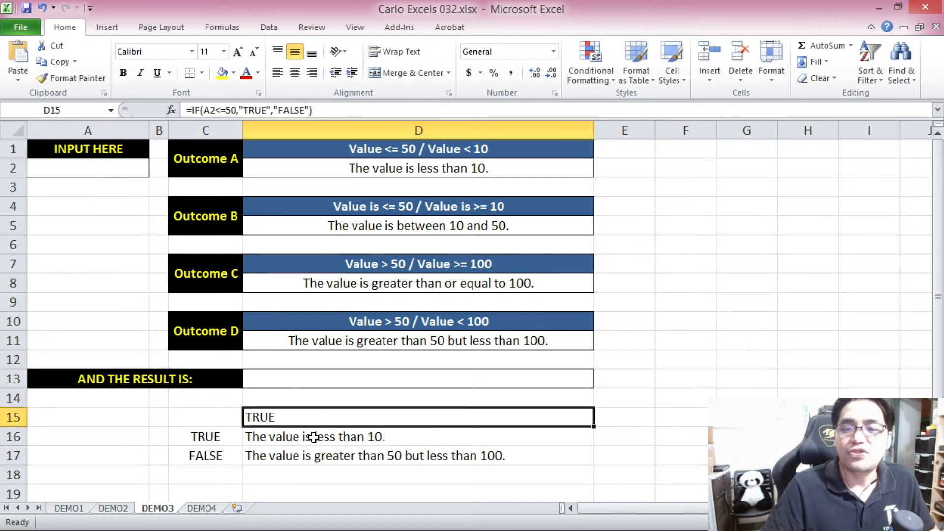
{"action": "left_click", "coordinate": [315, 437]}
{"action": "left_click", "coordinate": [305, 416]}
{"action": "left_click", "coordinate": [315, 437]}
{"action": "left_click", "coordinate": [324, 455]}
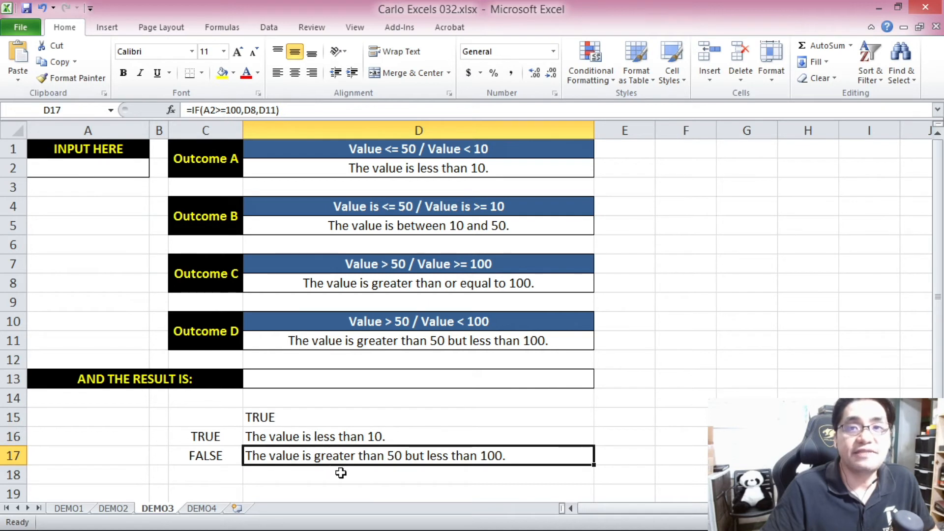
{"action": "left_click", "coordinate": [323, 415]}
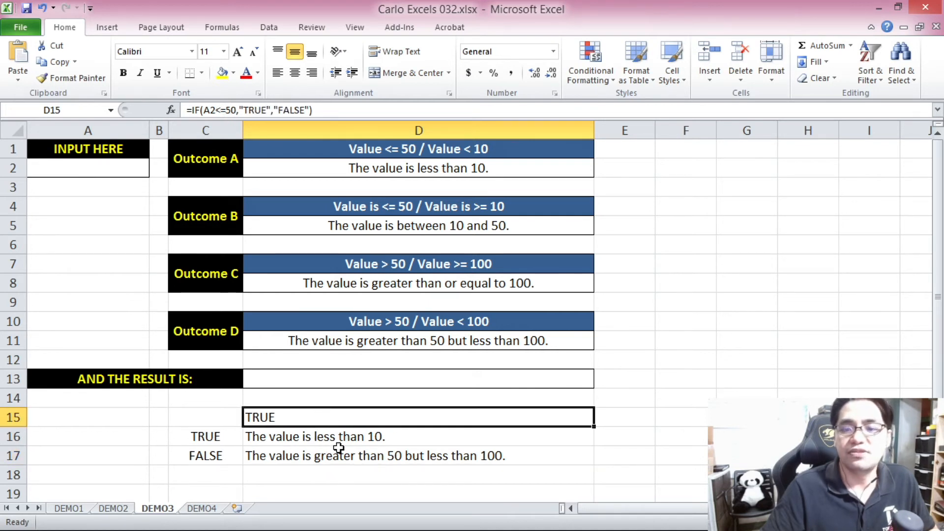
Replace "TRUE" in the D15 formula with IF(A2<10,D2,D5), copied from D16 without its equals sign.
{"action": "left_click", "coordinate": [340, 437]}
{"action": "left_click_drag", "start_coordinate": [268, 110], "coordinate": [195, 113]}
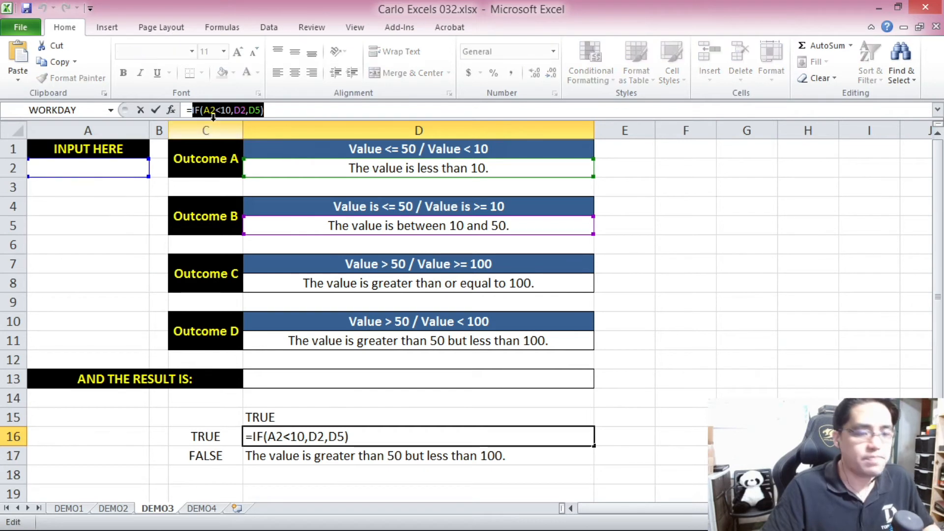
{"action": "key", "text": "Escape"}
{"action": "left_click", "coordinate": [297, 418]}
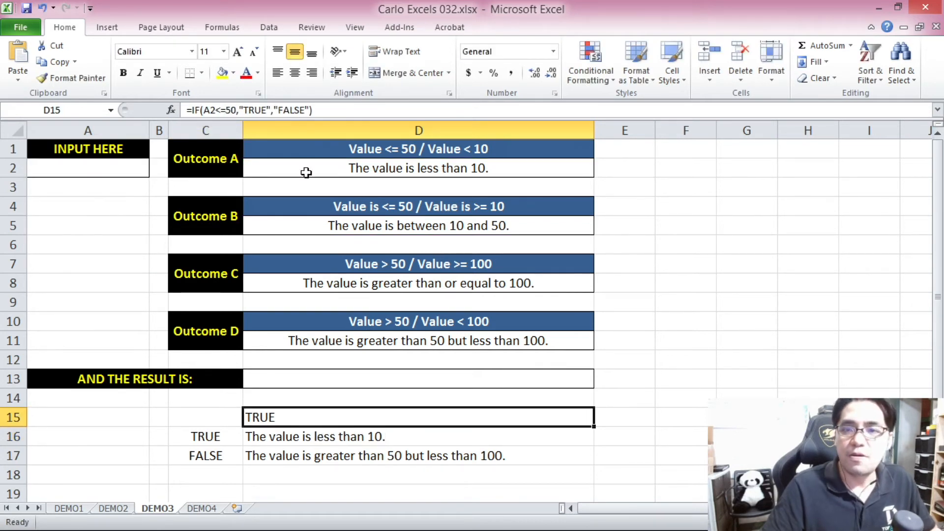
{"action": "left_click_drag", "start_coordinate": [272, 109], "coordinate": [250, 110]}
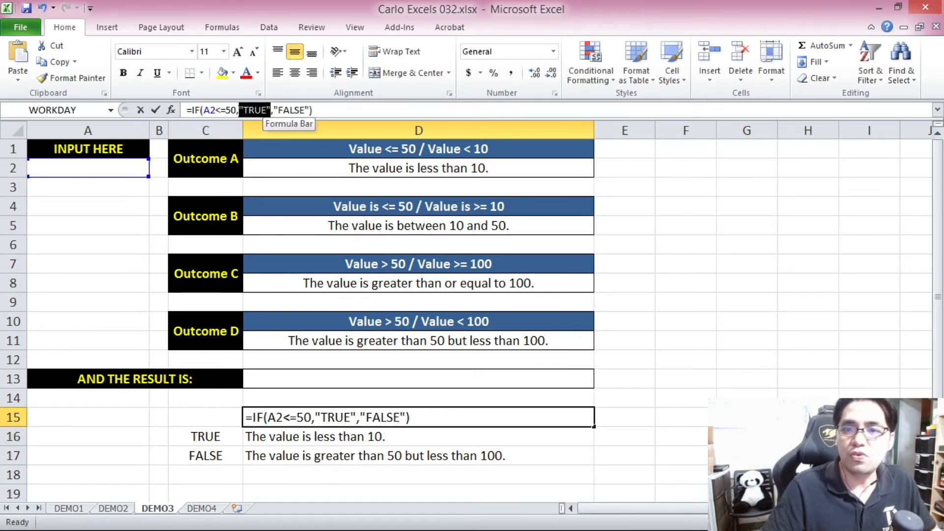
{"action": "key", "text": "ctrl+v"}
{"action": "key", "text": "Return"}
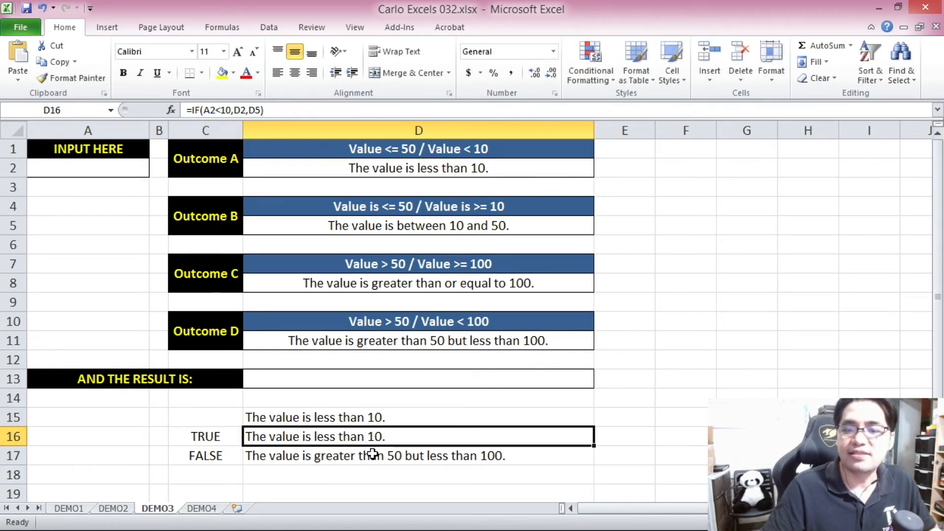
Replace "FALSE" in the D15 formula with IF(A2>=100,D8,D11), copied from D17 without its equals sign.
{"action": "left_click", "coordinate": [372, 454]}
{"action": "left_click_drag", "start_coordinate": [280, 110], "coordinate": [197, 118]}
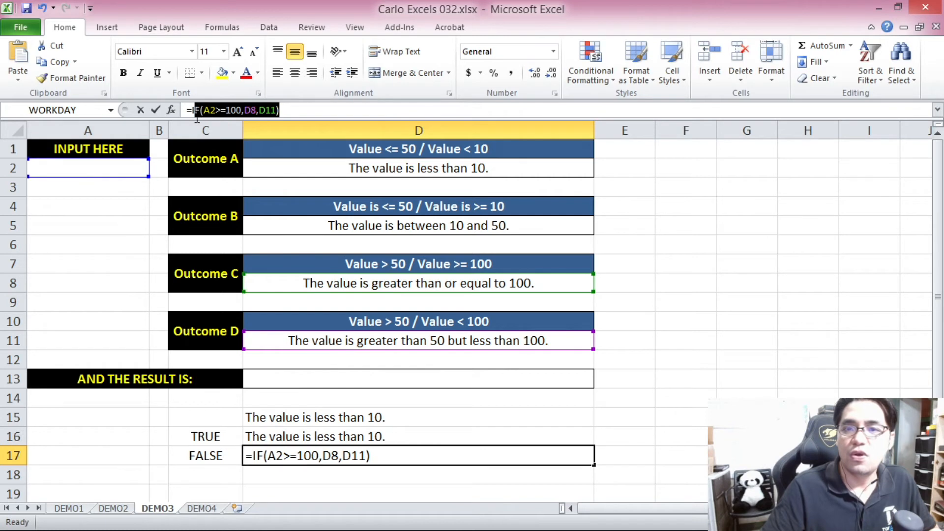
{"action": "key", "text": "Escape"}
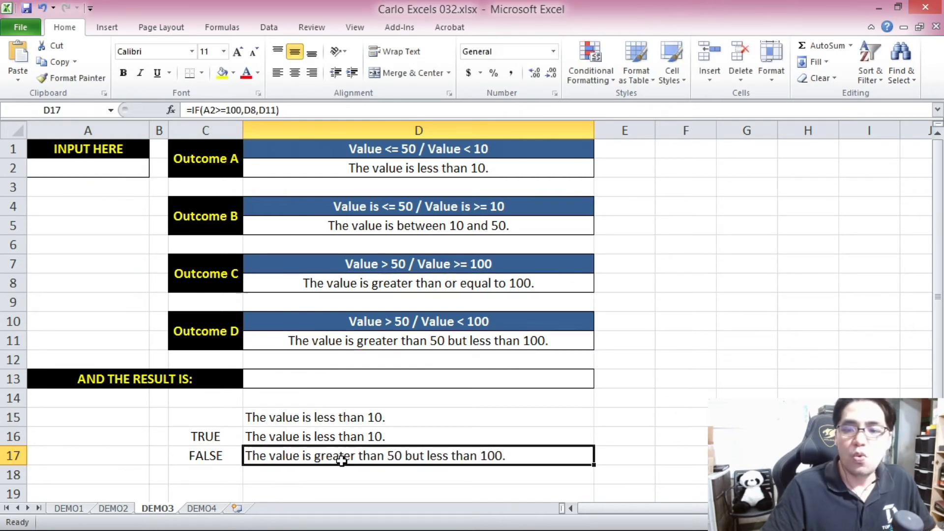
{"action": "left_click", "coordinate": [326, 415]}
{"action": "left_click_drag", "start_coordinate": [350, 112], "coordinate": [319, 116]}
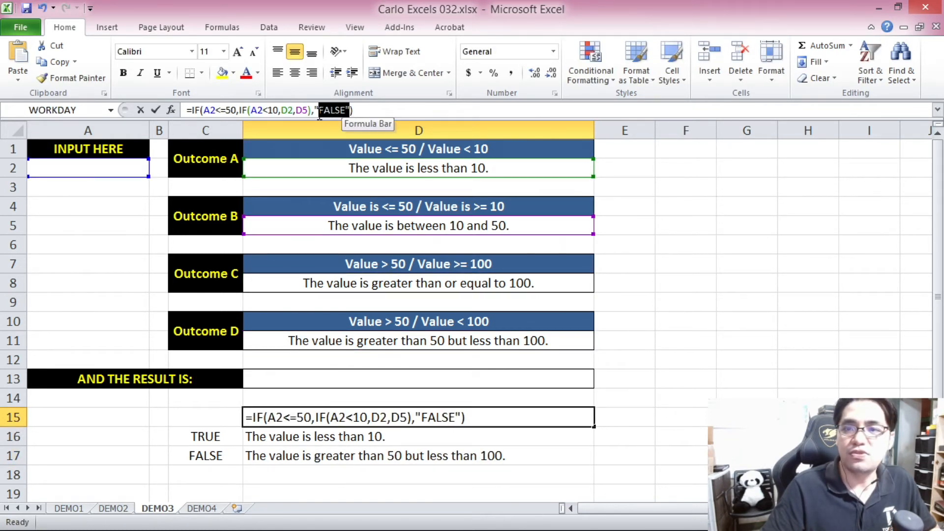
{"action": "key", "text": "ctrl+v"}
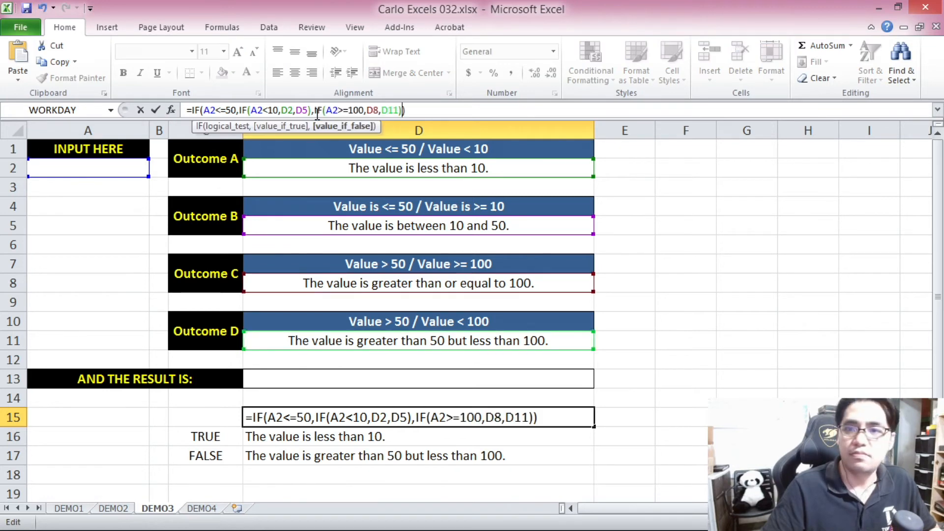
{"action": "key", "text": "Return"}
Copy the nested formula text =IF(A2<=50,IF(A2<10,D2,D5),IF(A2>=100,D8,D11)) from D15 into result cell D13 and centre D13 horizontally.
{"action": "left_click", "coordinate": [419, 416]}
{"action": "left_click_drag", "start_coordinate": [407, 109], "coordinate": [151, 109]}
{"action": "left_click", "coordinate": [152, 109]}
{"action": "left_click", "coordinate": [323, 376]}
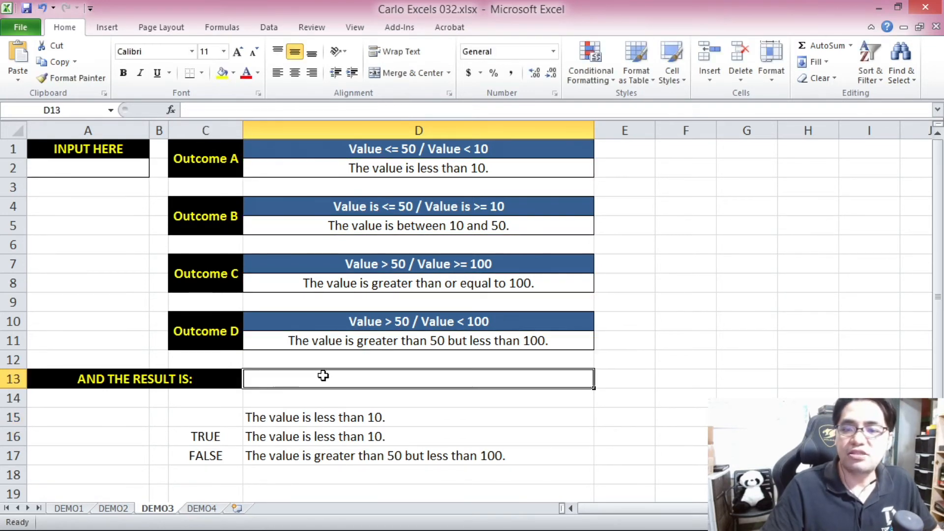
{"action": "left_click", "coordinate": [269, 111]}
{"action": "key", "text": "ctrl+v"}
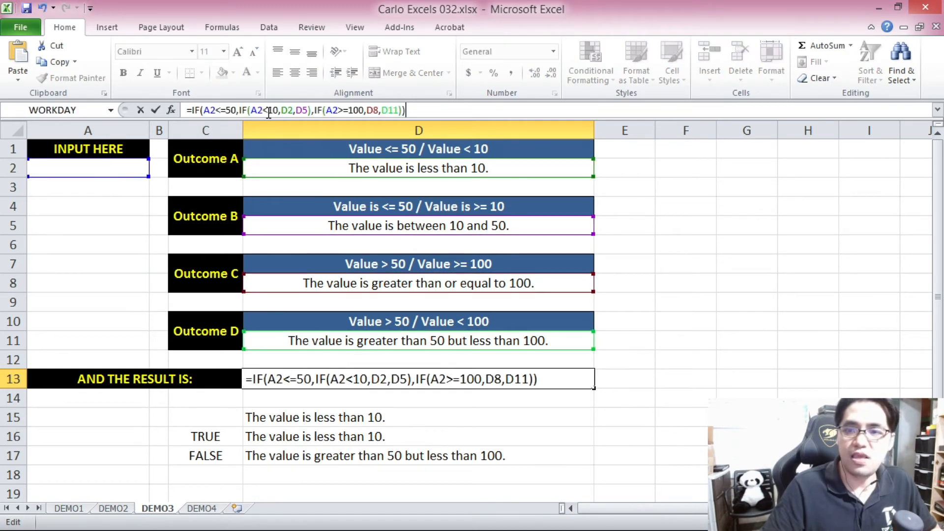
{"action": "key", "text": "Return"}
{"action": "left_click", "coordinate": [356, 386]}
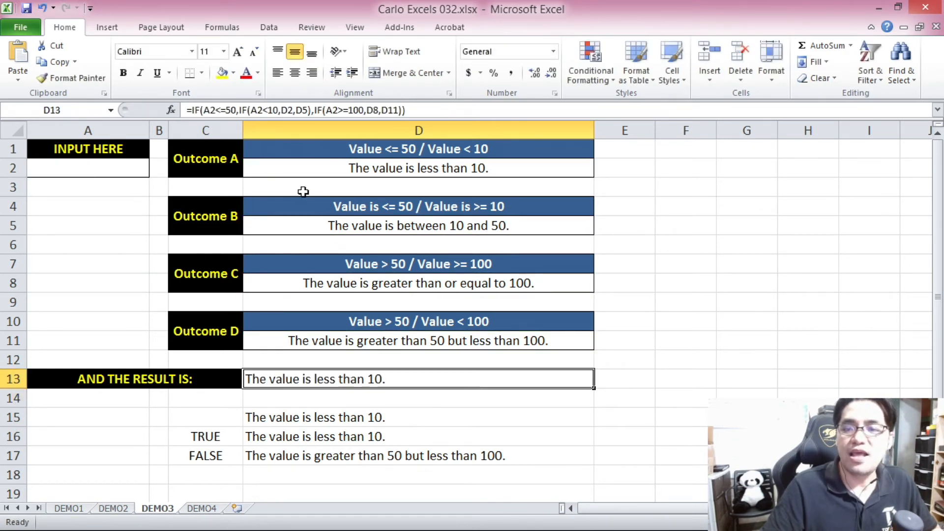
{"action": "left_click", "coordinate": [295, 72]}
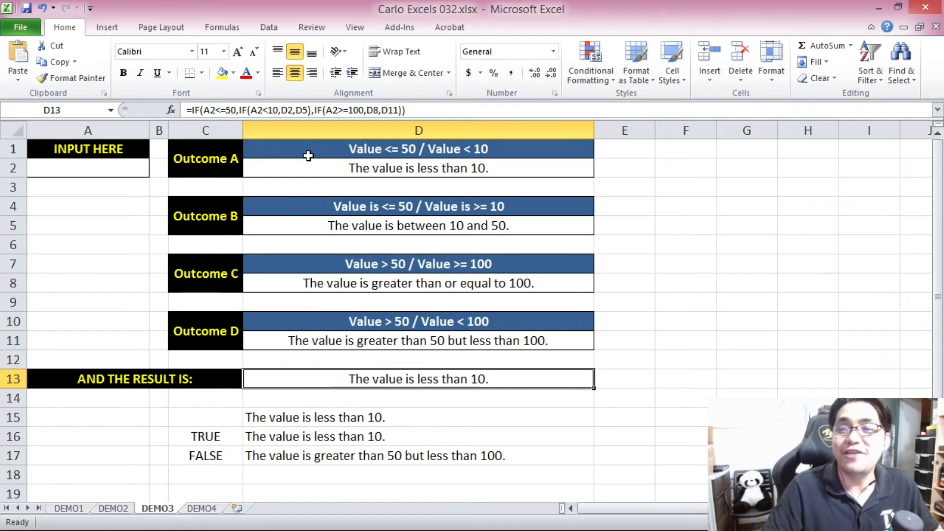
Examine the nested IF formula in D13 part by part: the A2<=50 test, the true-branch IF and the false-branch IF.
{"action": "left_click", "coordinate": [418, 112]}
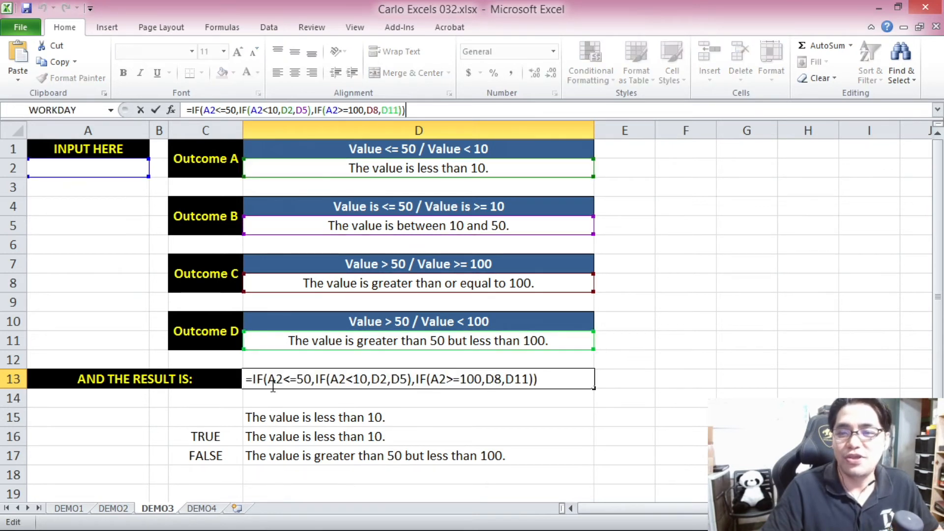
{"action": "left_click_drag", "start_coordinate": [270, 381], "coordinate": [312, 381]}
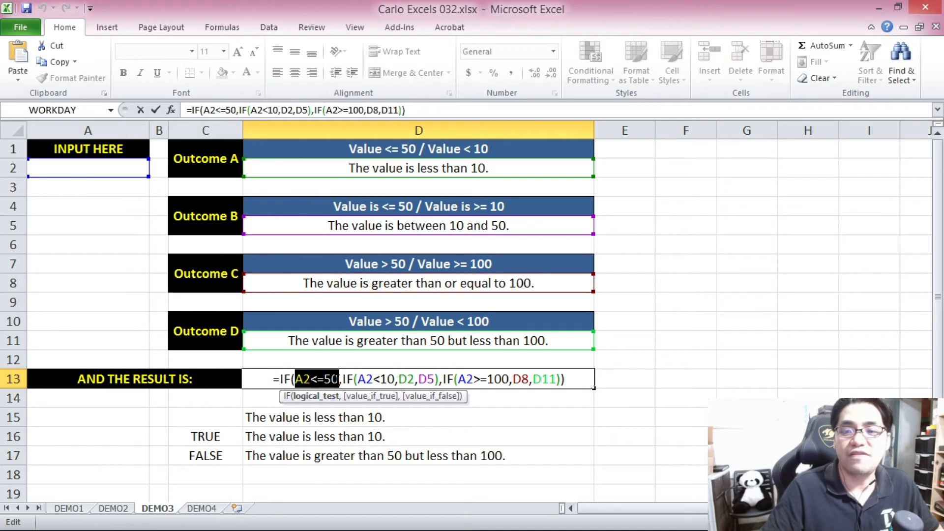
{"action": "left_click", "coordinate": [340, 379]}
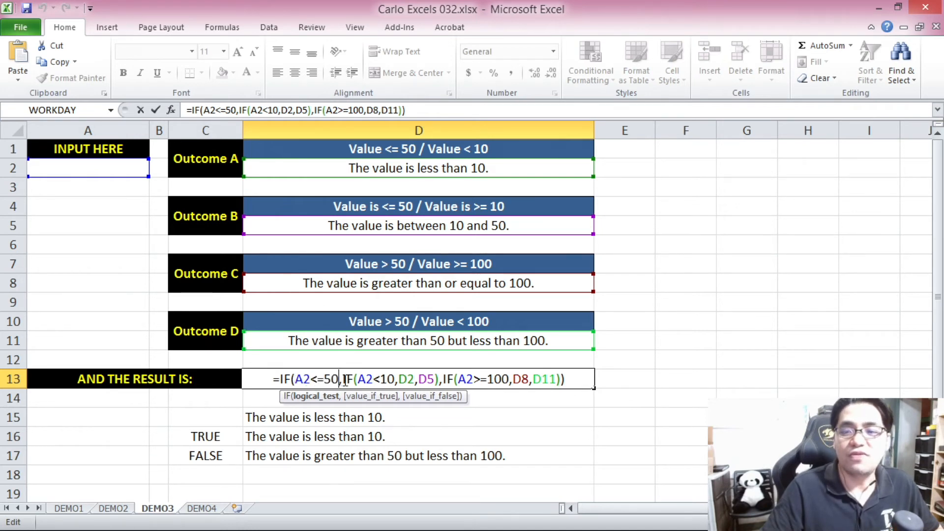
{"action": "left_click_drag", "start_coordinate": [343, 380], "coordinate": [439, 378]}
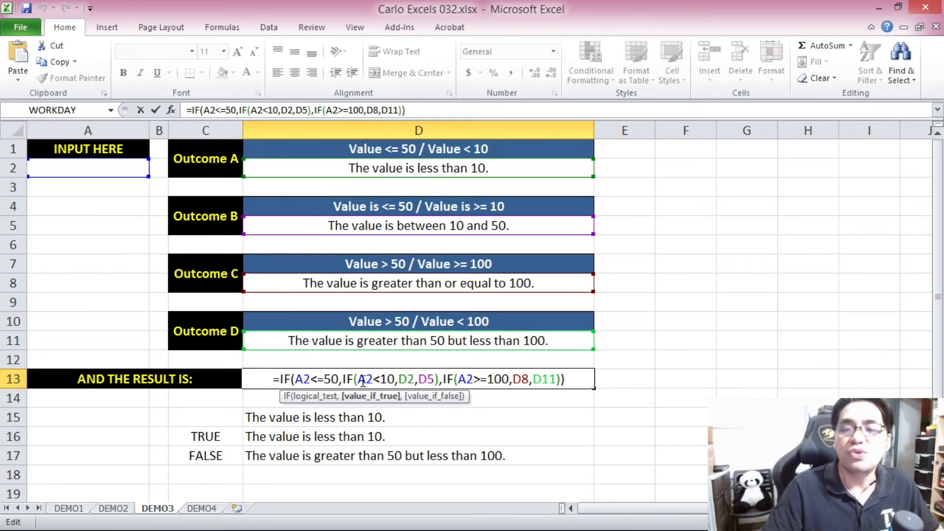
{"action": "left_click_drag", "start_coordinate": [358, 379], "coordinate": [437, 384]}
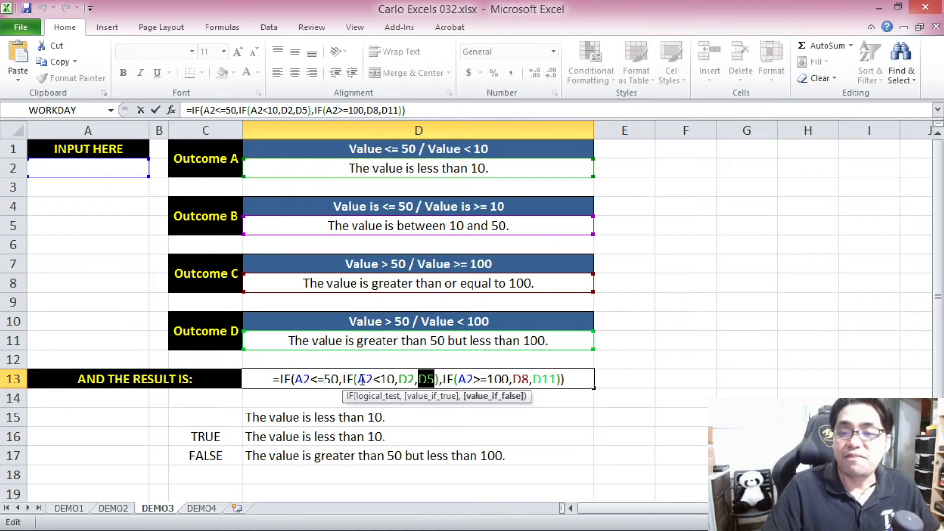
{"action": "left_click_drag", "start_coordinate": [341, 380], "coordinate": [296, 380]}
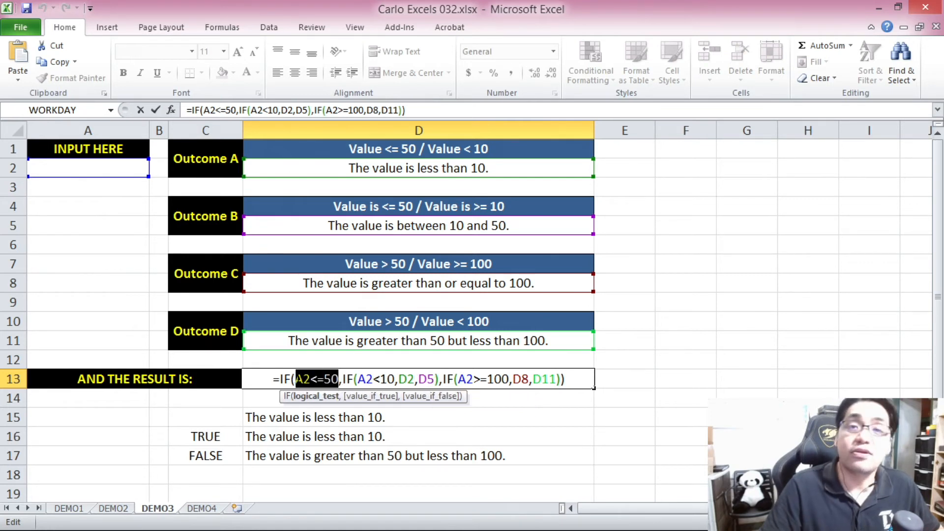
{"action": "left_click_drag", "start_coordinate": [442, 379], "coordinate": [563, 379]}
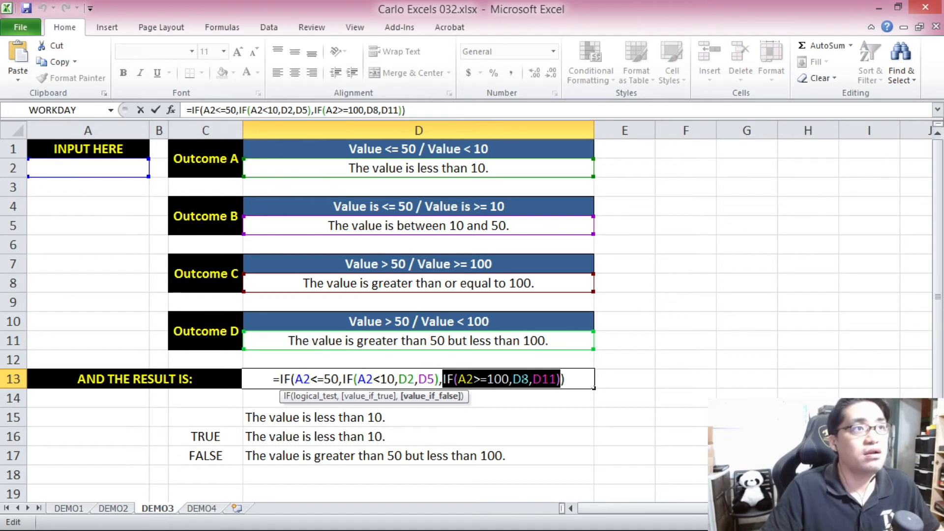
{"action": "left_click_drag", "start_coordinate": [458, 379], "coordinate": [529, 379]}
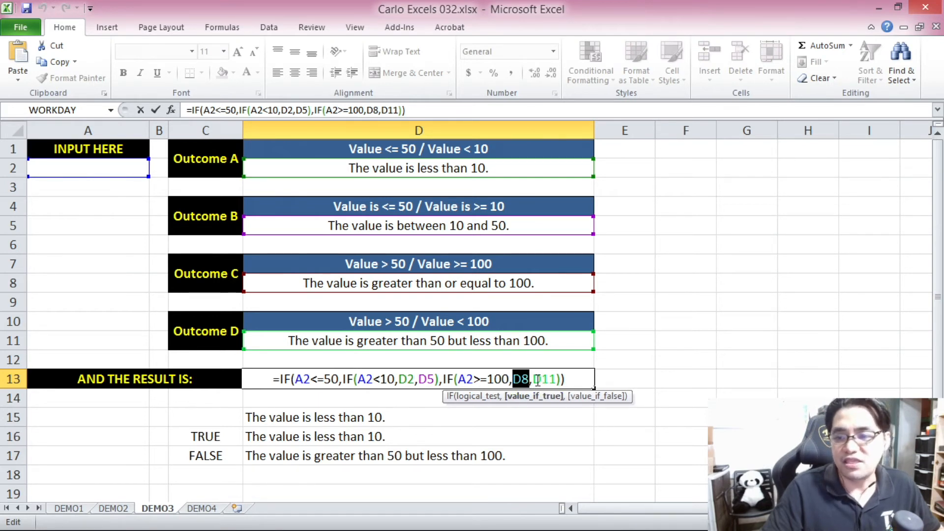
{"action": "left_click_drag", "start_coordinate": [533, 379], "coordinate": [557, 379]}
{"action": "left_click", "coordinate": [569, 379]}
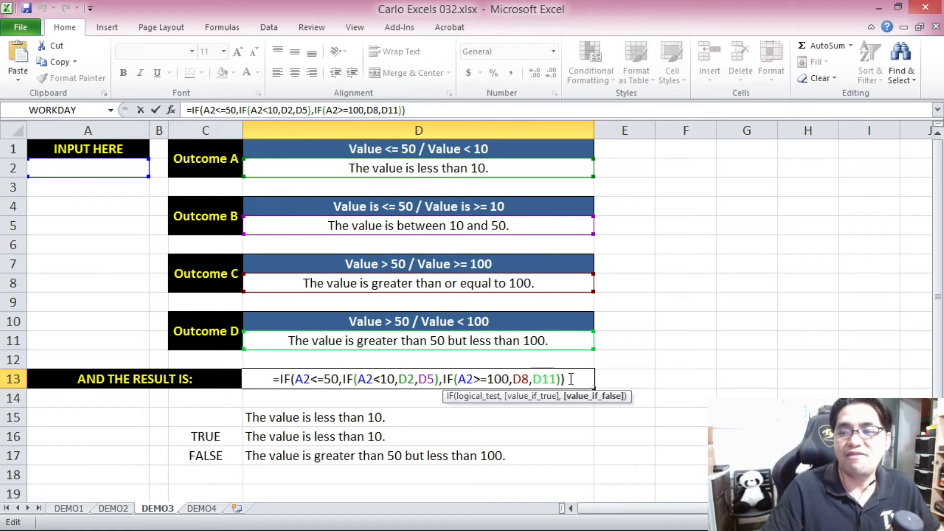
{"action": "key", "text": "Return"}
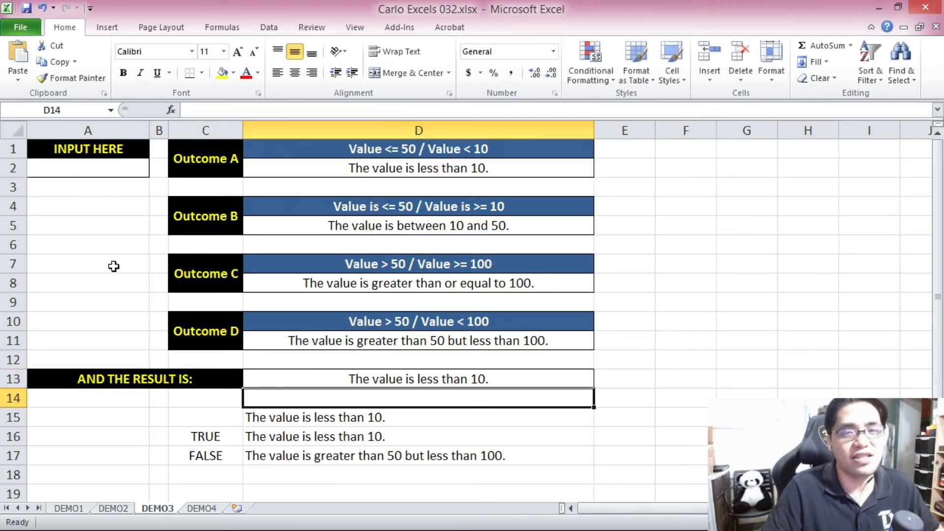
Test the nested IF in D13 with values below 10 by entering 3 and 5 in input cell A2.
{"action": "left_click", "coordinate": [105, 209]}
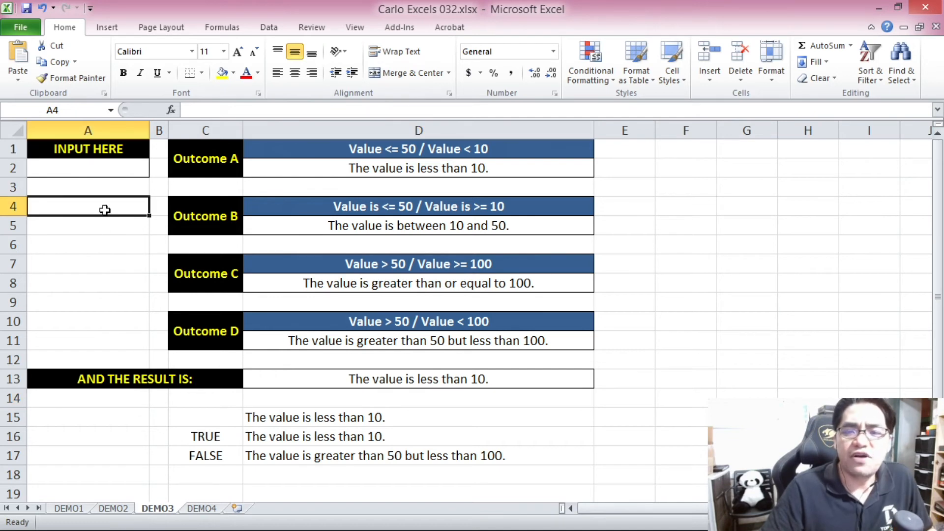
{"action": "left_click", "coordinate": [115, 186]}
{"action": "left_click", "coordinate": [126, 170]}
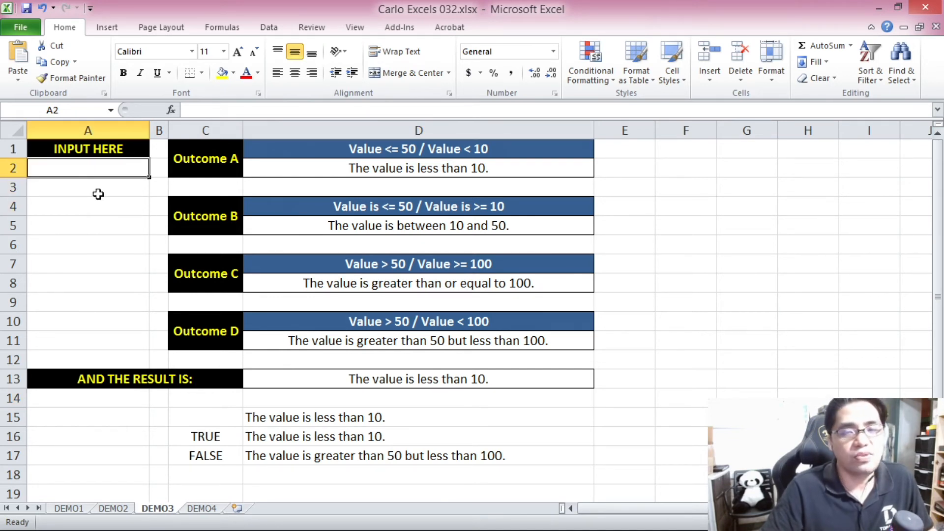
{"action": "left_click", "coordinate": [353, 376]}
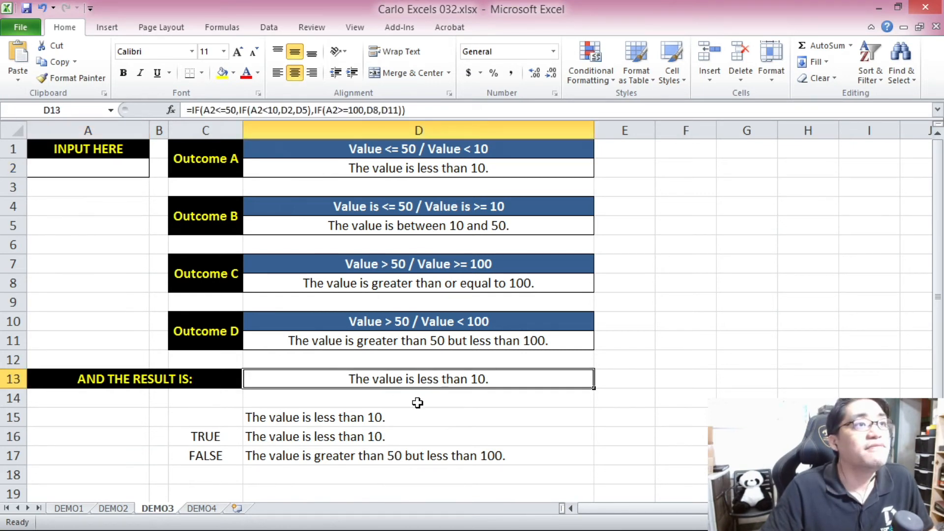
{"action": "left_click", "coordinate": [121, 176]}
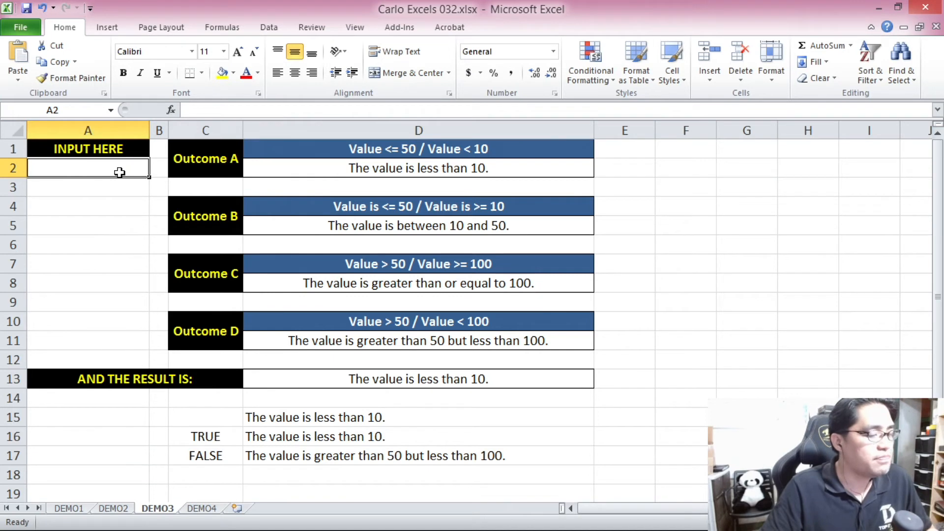
{"action": "type", "text": "3"}
{"action": "key", "text": "Return"}
{"action": "left_click", "coordinate": [103, 168]}
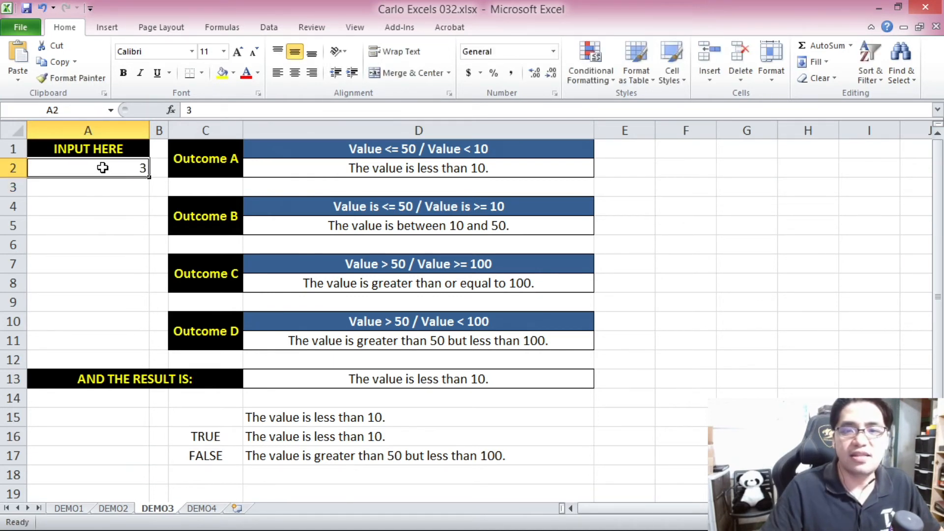
{"action": "type", "text": "5"}
{"action": "key", "text": "Return"}
Centre input cell A2 horizontally and enter 7 as its test value.
{"action": "left_click", "coordinate": [102, 167]}
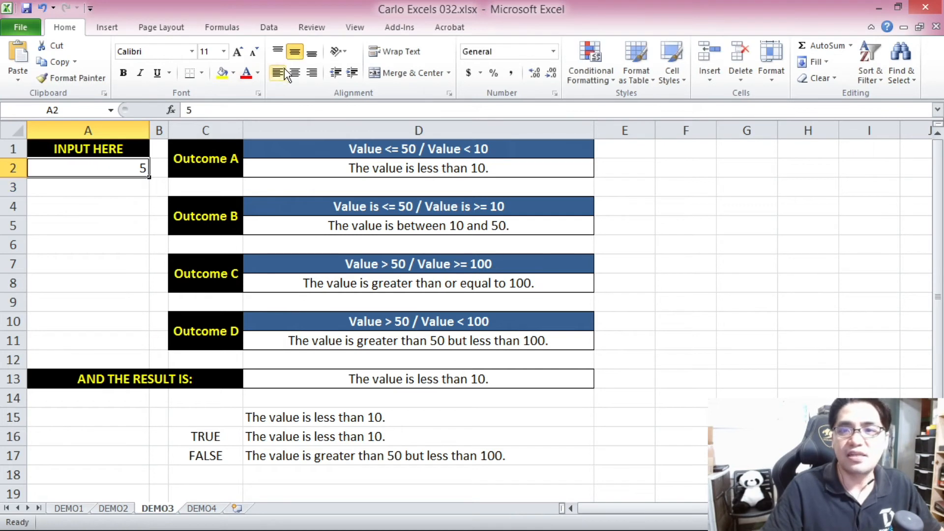
{"action": "left_click", "coordinate": [294, 72]}
{"action": "type", "text": "7"}
{"action": "key", "text": "Return"}
Test the boundary between Outcomes A and B by entering 10, 9 and 10 again in A2, checking result cell D13.
{"action": "left_click", "coordinate": [85, 169]}
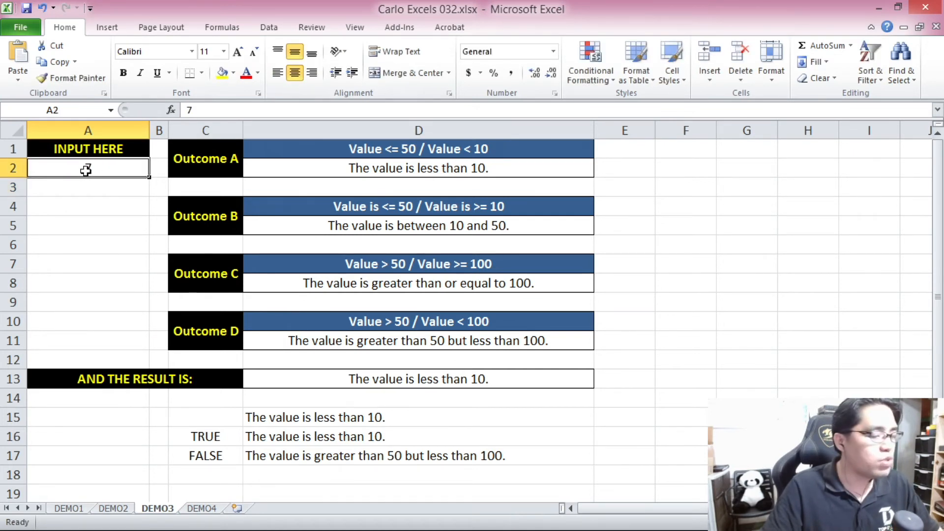
{"action": "type", "text": "10"}
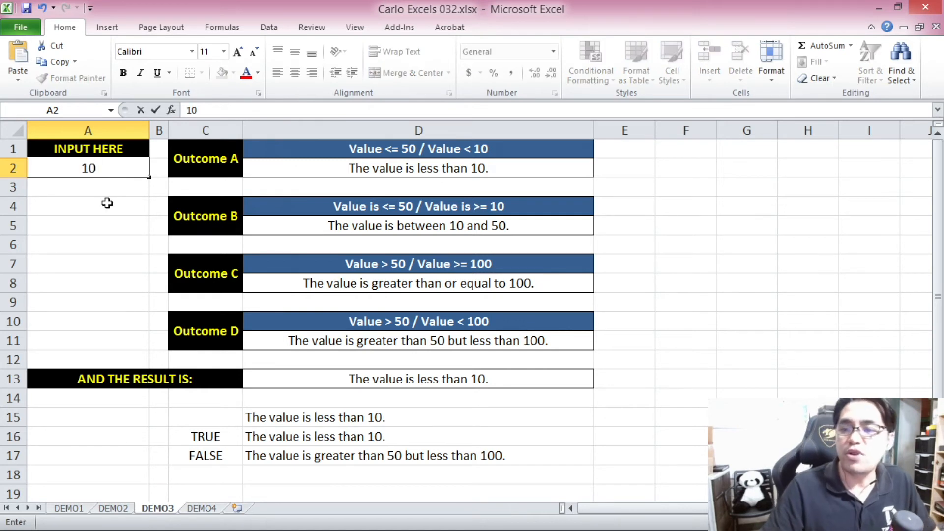
{"action": "key", "text": "Return"}
{"action": "left_click", "coordinate": [99, 170]}
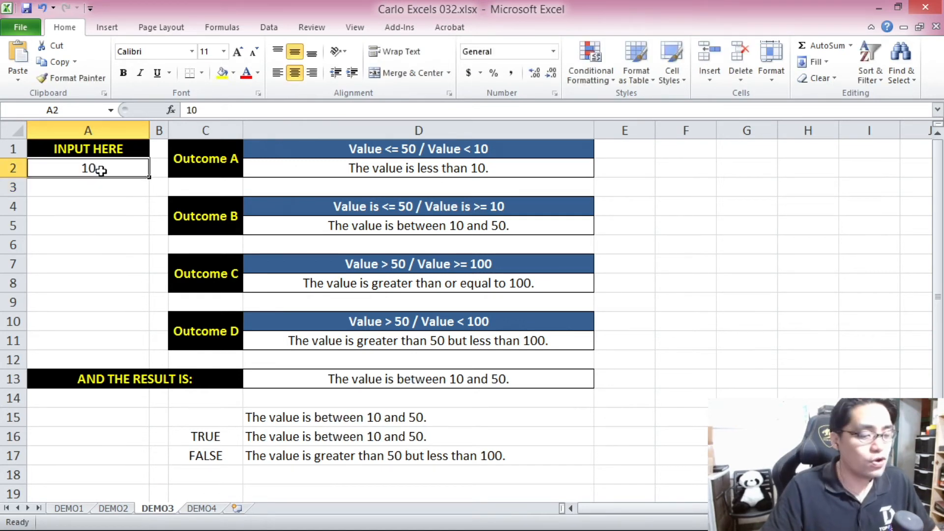
{"action": "type", "text": "9"}
{"action": "key", "text": "Return"}
{"action": "left_click", "coordinate": [101, 170]}
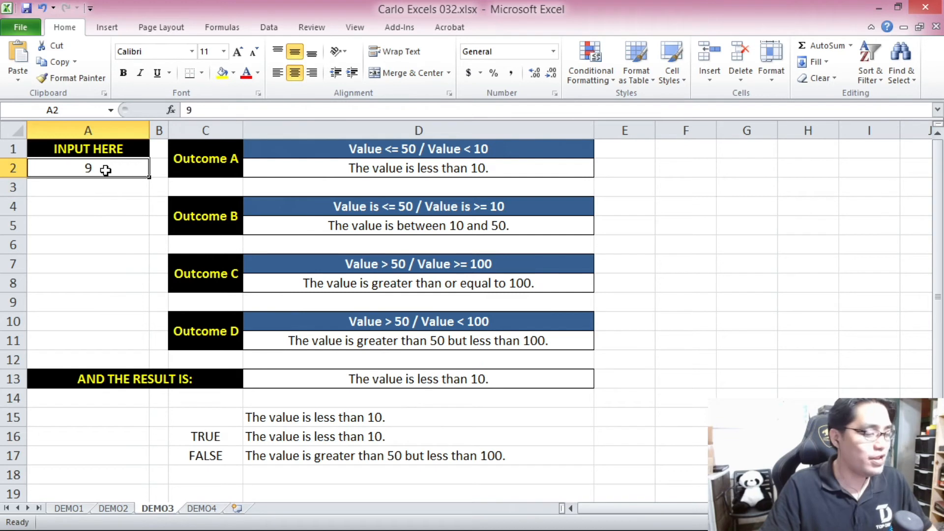
{"action": "type", "text": "10"}
{"action": "key", "text": "Return"}
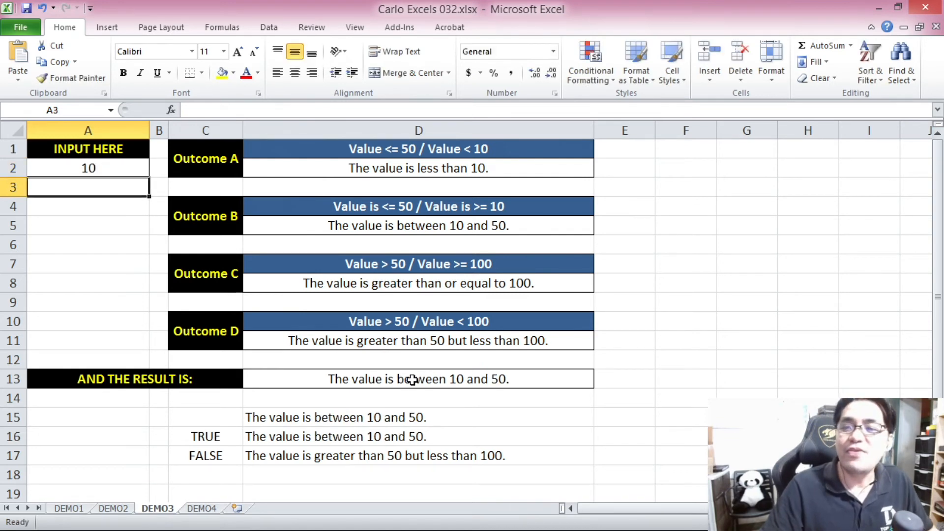
{"action": "left_click", "coordinate": [415, 380]}
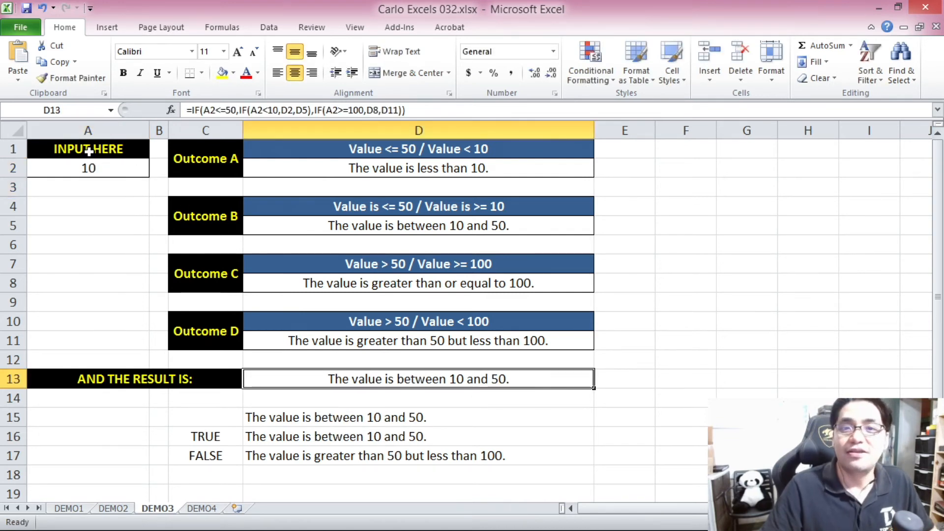
Test Outcome B up to its upper limit by entering 30, 40 and 50 in A2.
{"action": "left_click", "coordinate": [90, 169]}
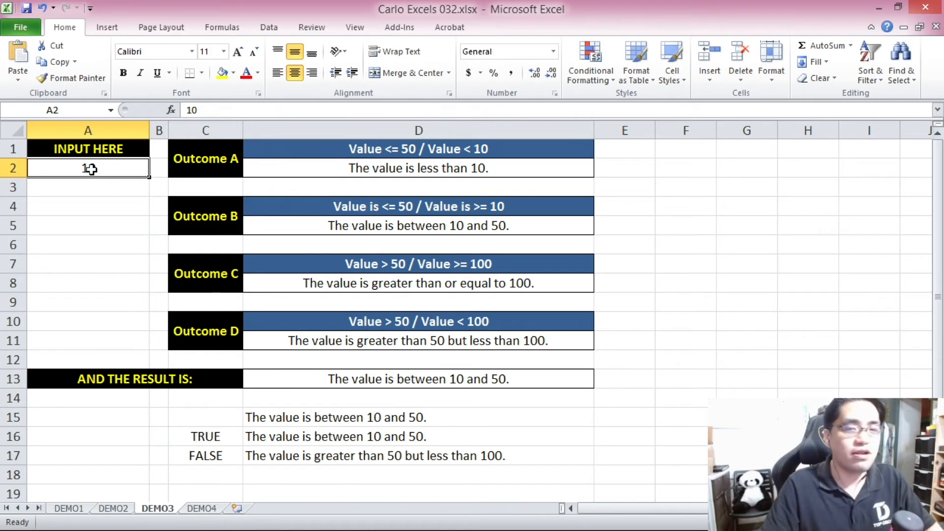
{"action": "type", "text": "30"}
{"action": "key", "text": "Return"}
{"action": "left_click", "coordinate": [90, 169]}
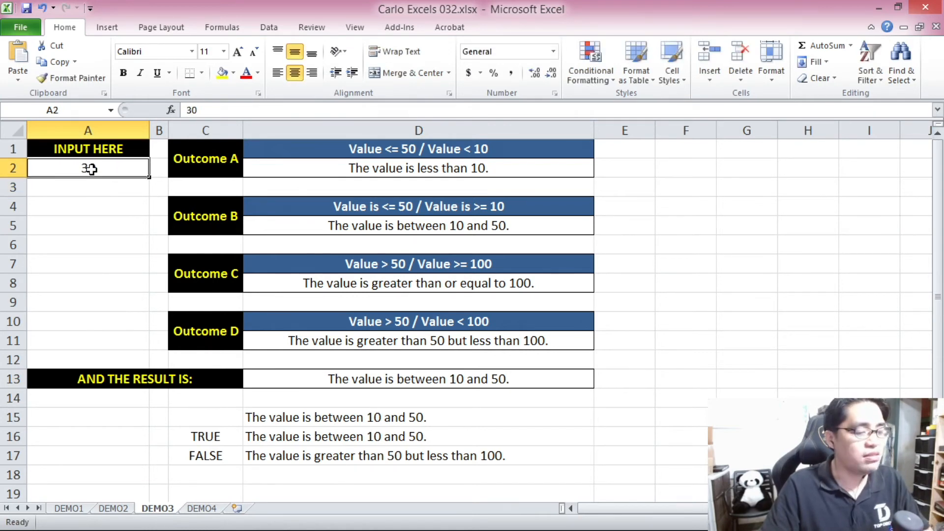
{"action": "type", "text": "40"}
{"action": "key", "text": "Return"}
{"action": "left_click", "coordinate": [90, 169]}
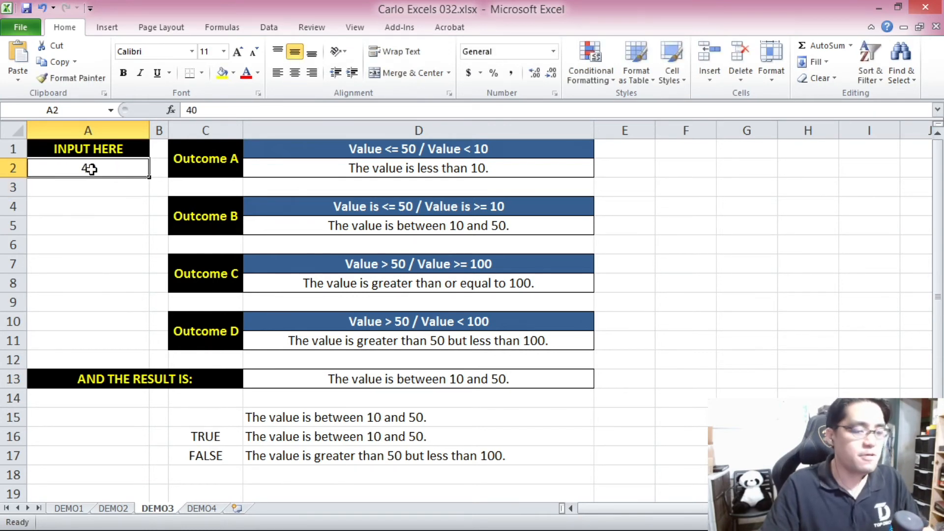
{"action": "type", "text": "50"}
{"action": "key", "text": "Return"}
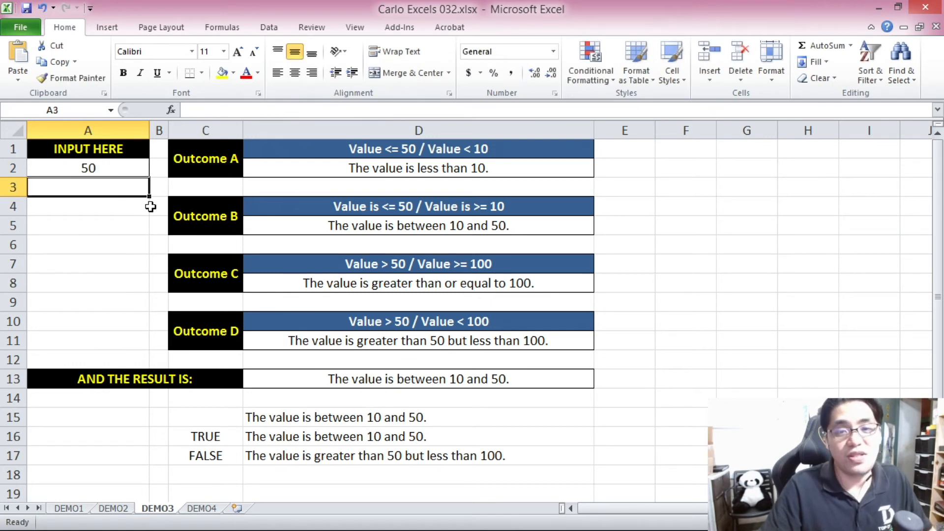
Enter 51 in A2 to test the value just above the 50 limit and check result cell D13.
{"action": "left_click", "coordinate": [92, 165]}
{"action": "type", "text": "51"}
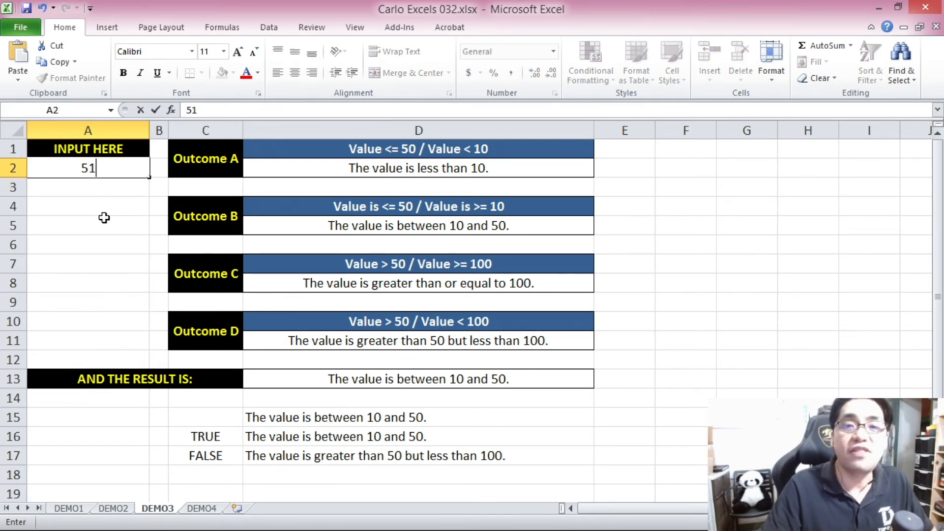
{"action": "key", "text": "Return"}
{"action": "left_click", "coordinate": [355, 381]}
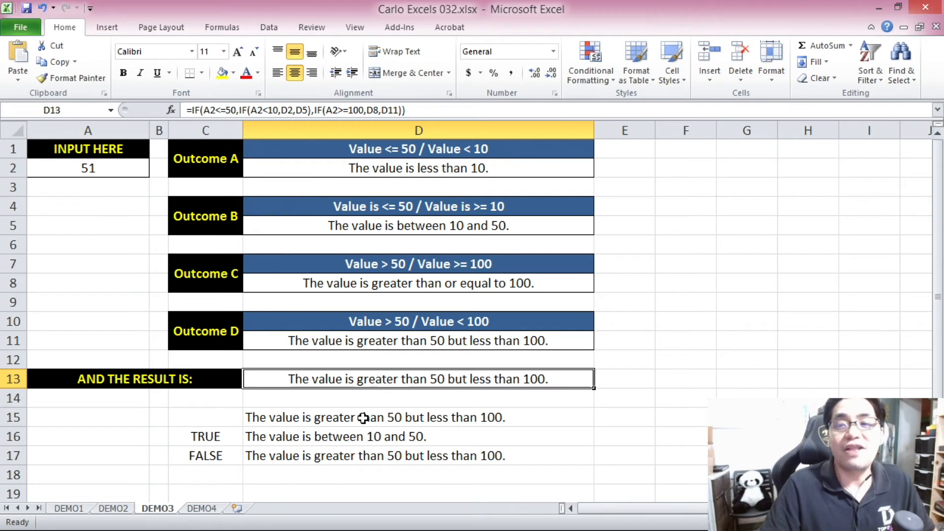
Test the rest of the Outcome D range by entering 60, 75 and 95 in A2.
{"action": "left_click", "coordinate": [89, 165]}
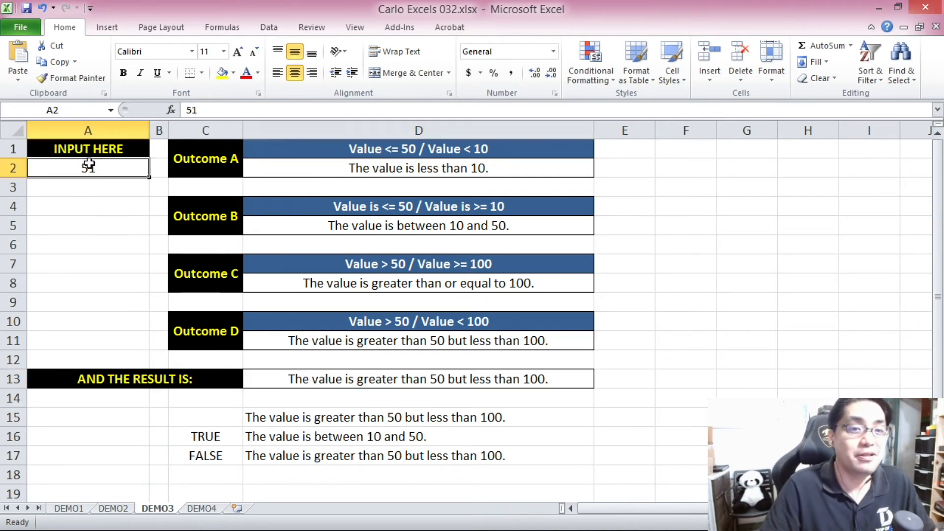
{"action": "type", "text": "60"}
{"action": "key", "text": "Return"}
{"action": "left_click", "coordinate": [88, 165]}
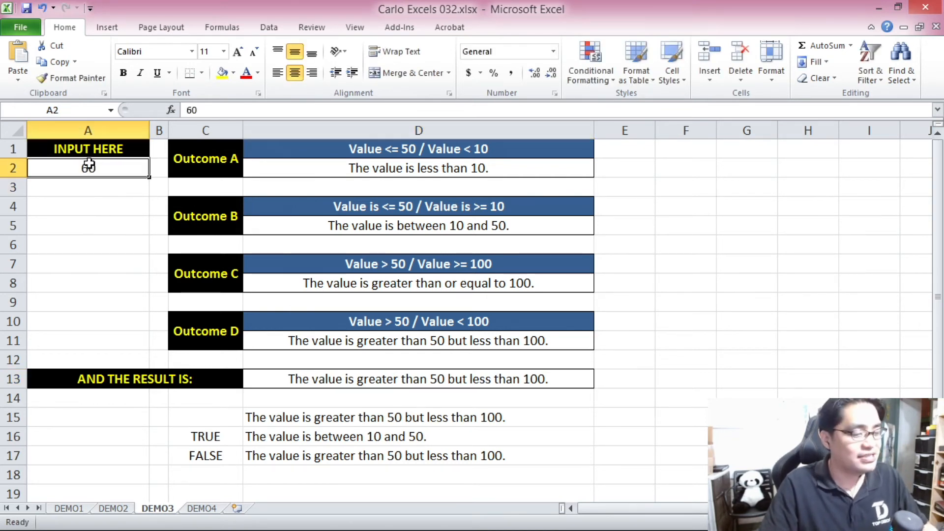
{"action": "type", "text": "5"}
{"action": "double_click", "coordinate": [88, 166]}
{"action": "type", "text": "75"}
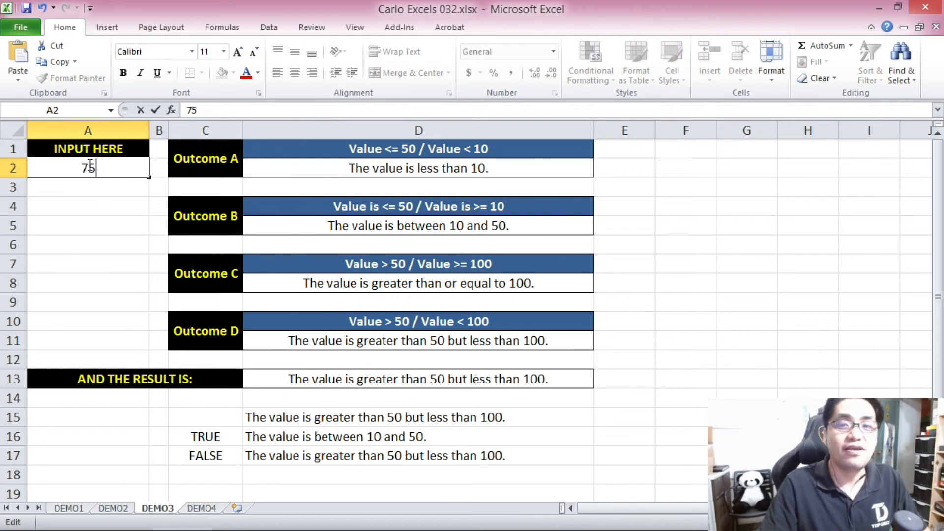
{"action": "key", "text": "Return"}
{"action": "left_click", "coordinate": [89, 166]}
{"action": "type", "text": "95"}
{"action": "key", "text": "Return"}
Enter 100 in A2 to test the Outcome C boundary and check result cell D13.
{"action": "left_click", "coordinate": [93, 167]}
{"action": "type", "text": "100"}
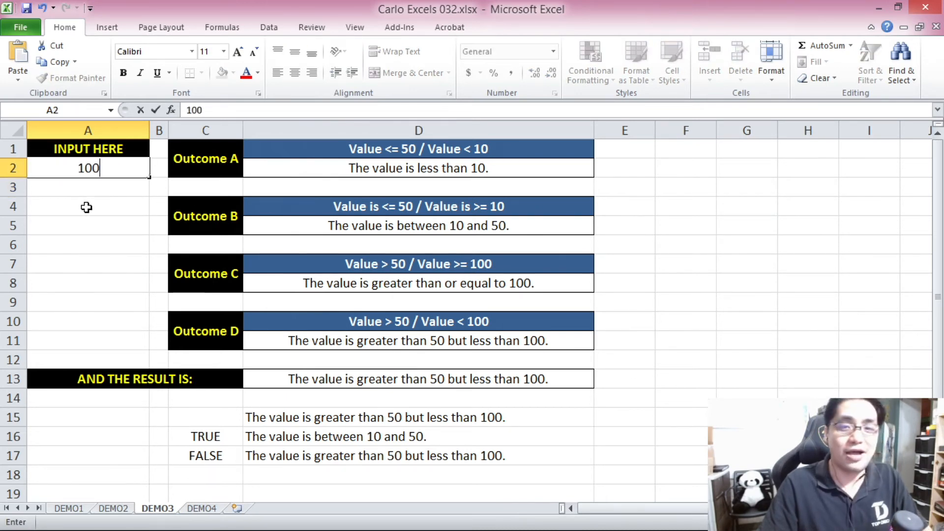
{"action": "key", "text": "Return"}
{"action": "left_click", "coordinate": [354, 376]}
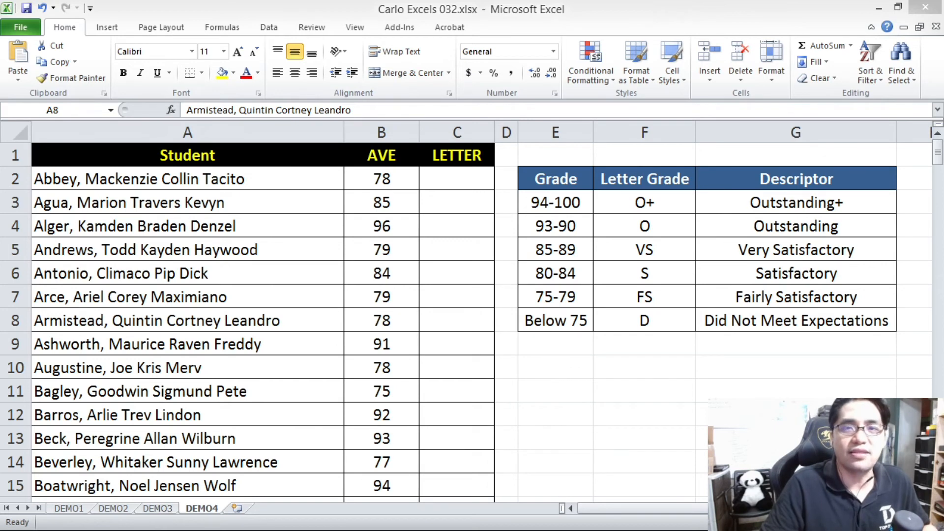
Examine the grading table E2:G8 on DEMO4, including its Grade, Letter Grade and Descriptor columns.
{"action": "left_click_drag", "start_coordinate": [548, 204], "coordinate": [786, 312]}
{"action": "left_click_drag", "start_coordinate": [574, 181], "coordinate": [766, 314]}
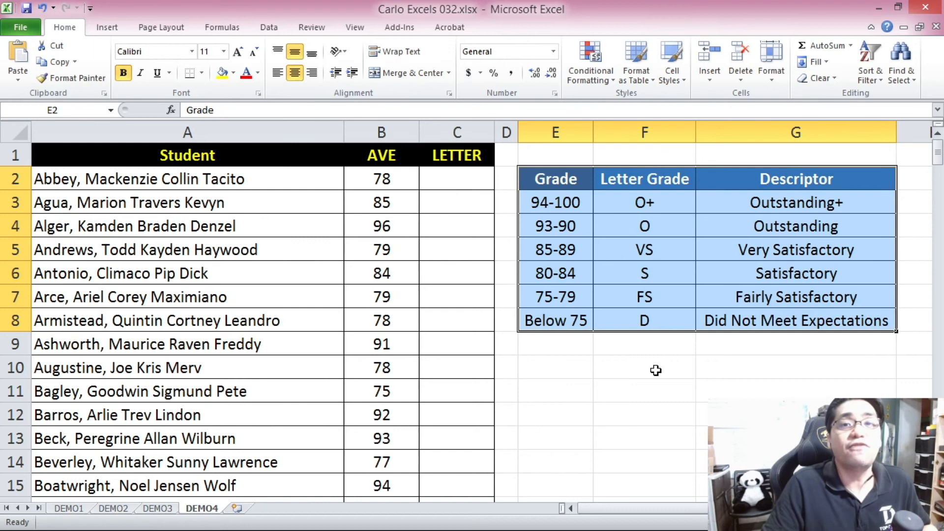
{"action": "left_click", "coordinate": [550, 365]}
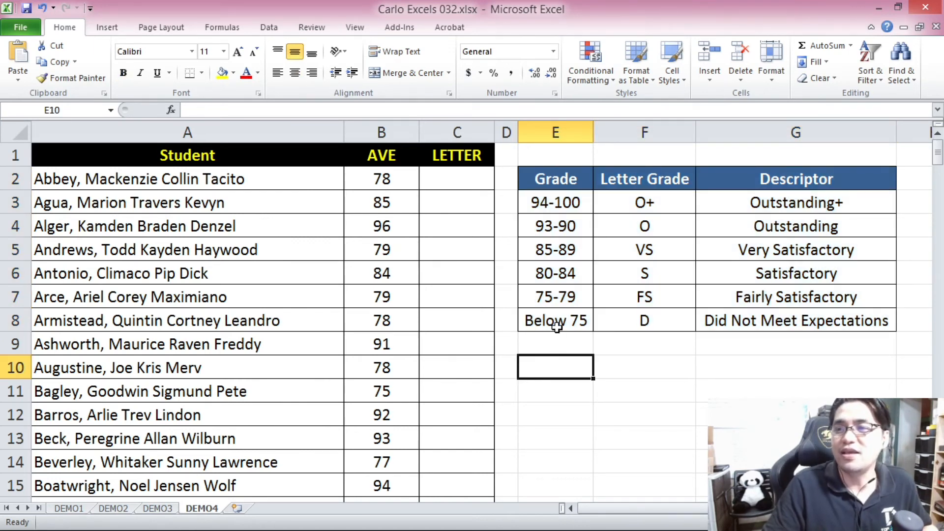
{"action": "left_click_drag", "start_coordinate": [570, 179], "coordinate": [575, 315]}
{"action": "left_click", "coordinate": [638, 178]}
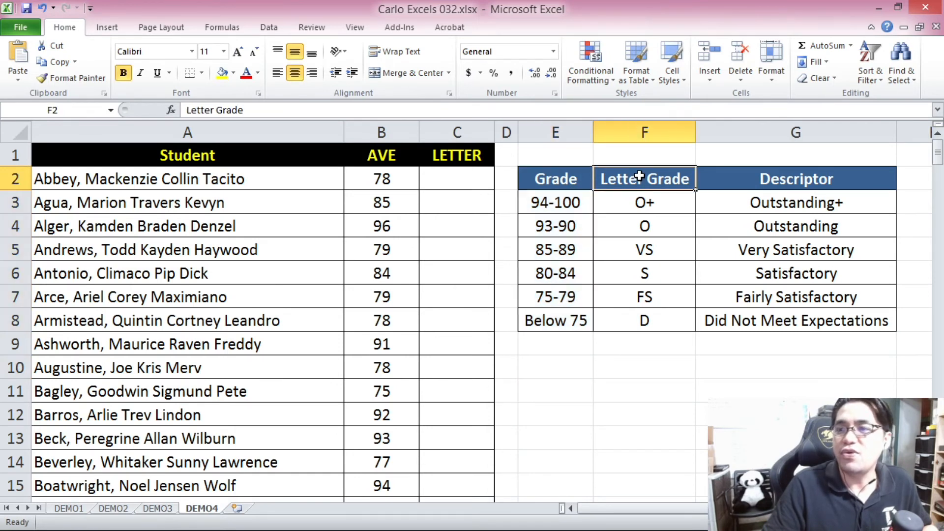
{"action": "left_click_drag", "start_coordinate": [636, 181], "coordinate": [650, 300]}
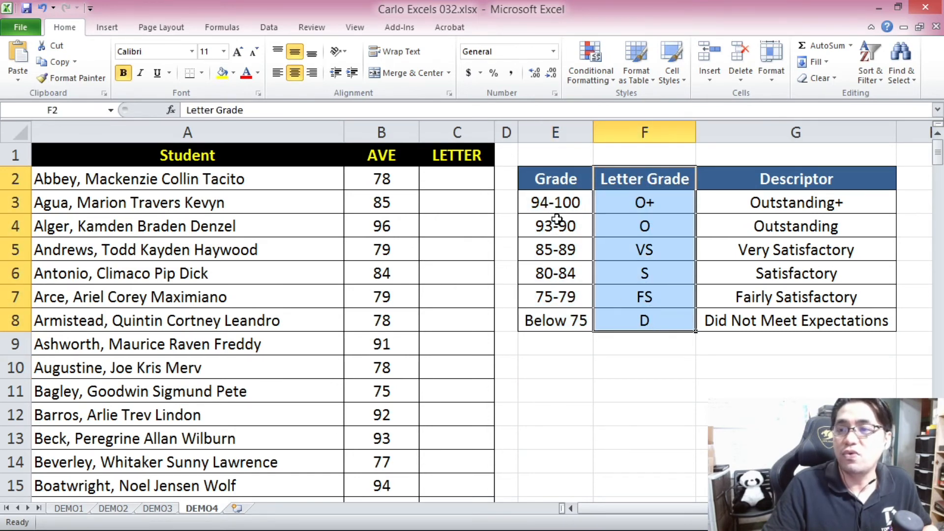
{"action": "left_click_drag", "start_coordinate": [559, 196], "coordinate": [563, 310]}
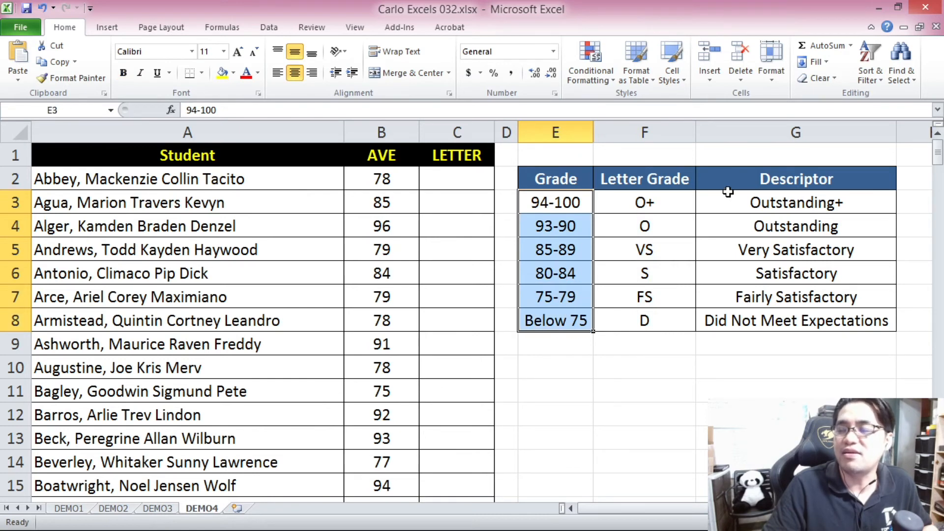
{"action": "left_click_drag", "start_coordinate": [740, 179], "coordinate": [751, 314]}
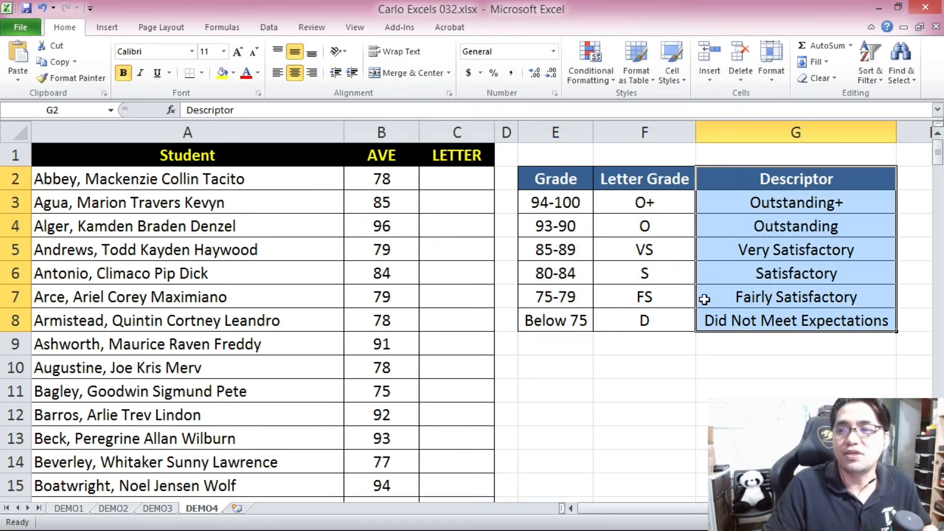
Examine the grading table row by row, matching each grade range from 94-100 to Below 75 with its letter grade and descriptor.
{"action": "left_click", "coordinate": [572, 203]}
{"action": "left_click", "coordinate": [771, 200]}
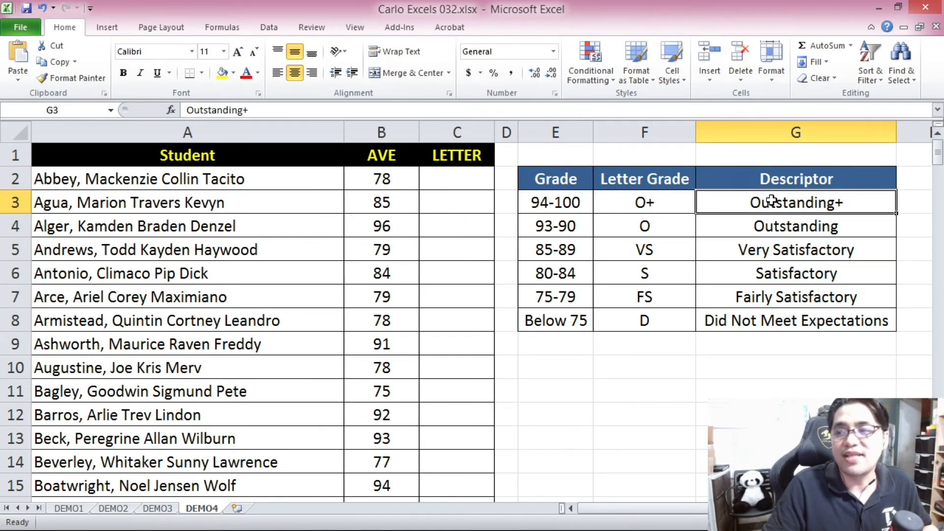
{"action": "left_click", "coordinate": [660, 200]}
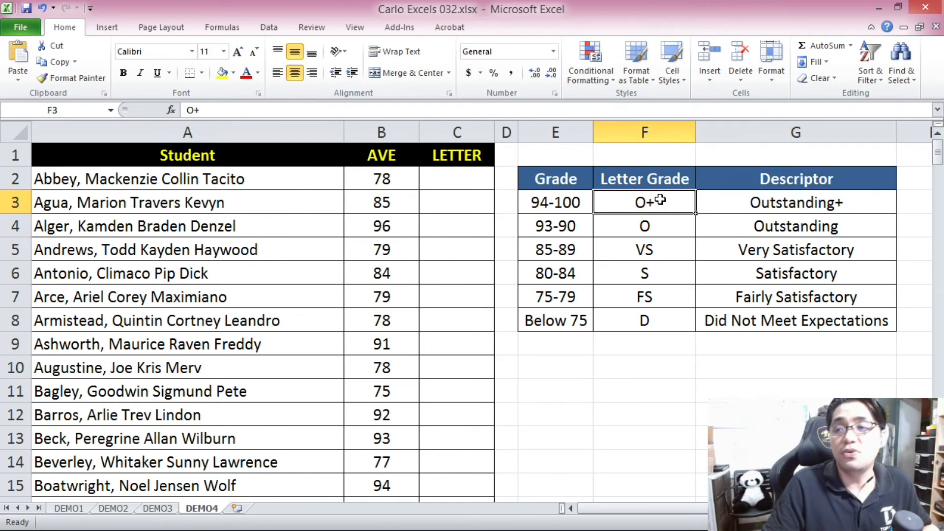
{"action": "left_click", "coordinate": [571, 227]}
{"action": "left_click", "coordinate": [627, 227]}
{"action": "left_click", "coordinate": [577, 250]}
{"action": "left_click", "coordinate": [636, 248]}
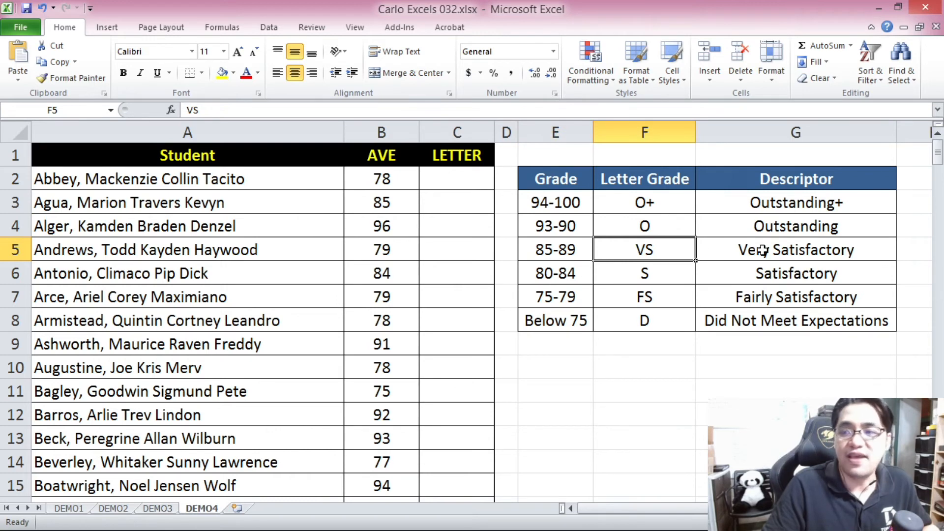
{"action": "left_click", "coordinate": [575, 273]}
{"action": "left_click", "coordinate": [623, 276]}
{"action": "left_click", "coordinate": [562, 298]}
{"action": "left_click", "coordinate": [647, 296]}
{"action": "left_click", "coordinate": [767, 295]}
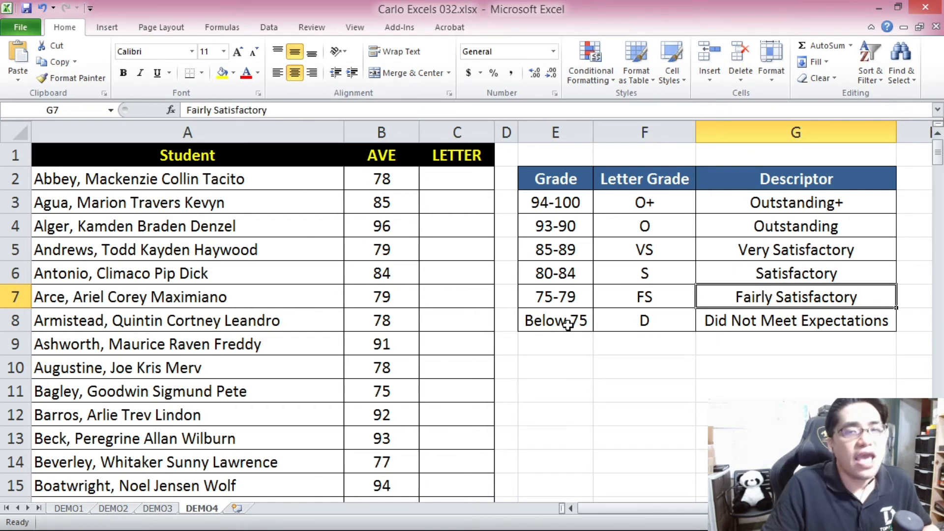
{"action": "left_click", "coordinate": [567, 324]}
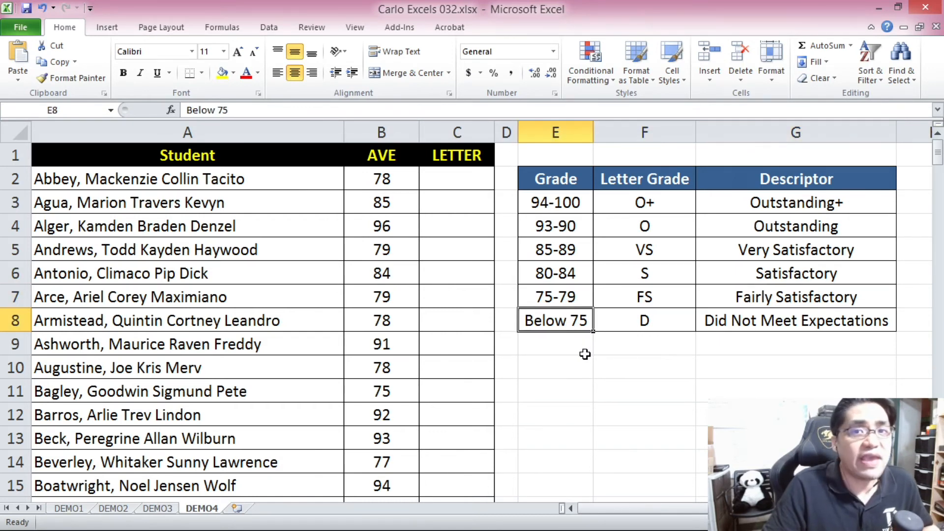
{"action": "left_click", "coordinate": [638, 322]}
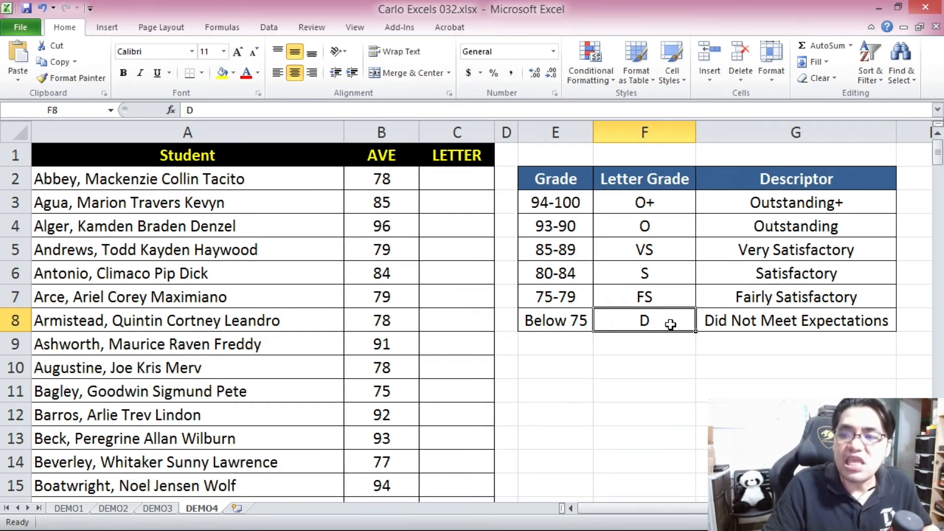
Examine the descriptors in G3:G8 of the grading table, from Outstanding+ to Did Not Meet Expectations.
{"action": "left_click", "coordinate": [770, 326]}
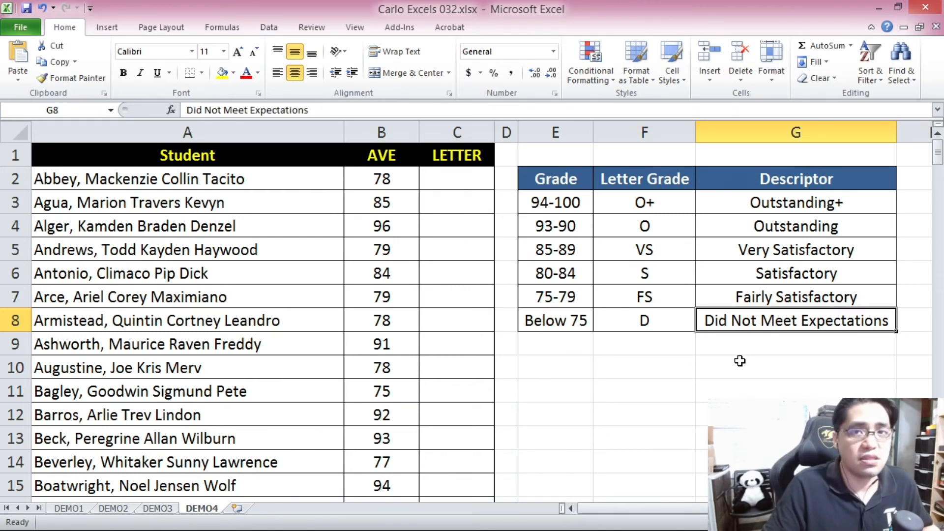
{"action": "key", "text": "alt+Tab"}
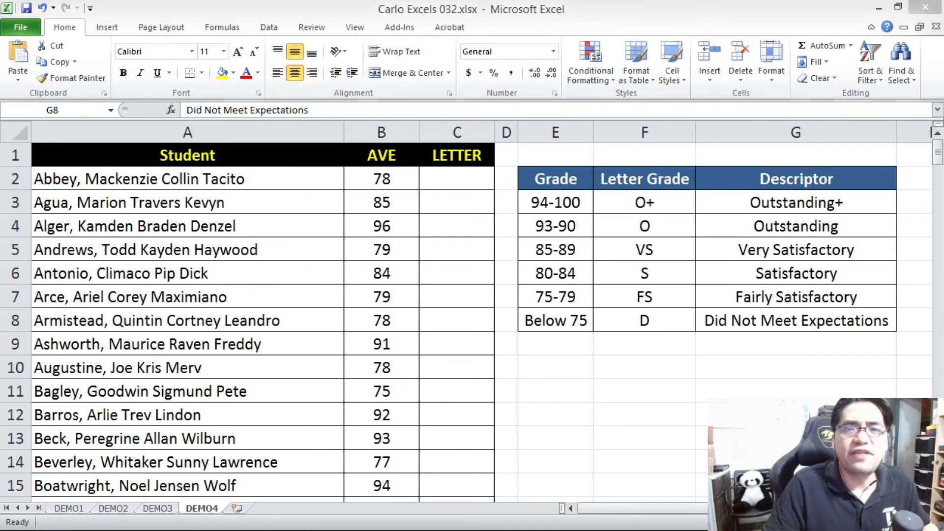
{"action": "left_click", "coordinate": [701, 339]}
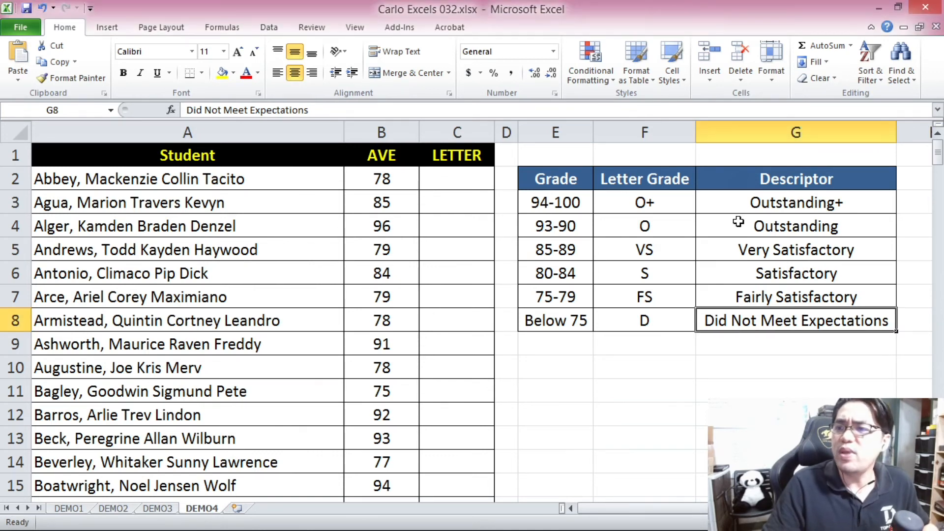
{"action": "left_click_drag", "start_coordinate": [737, 206], "coordinate": [751, 317]}
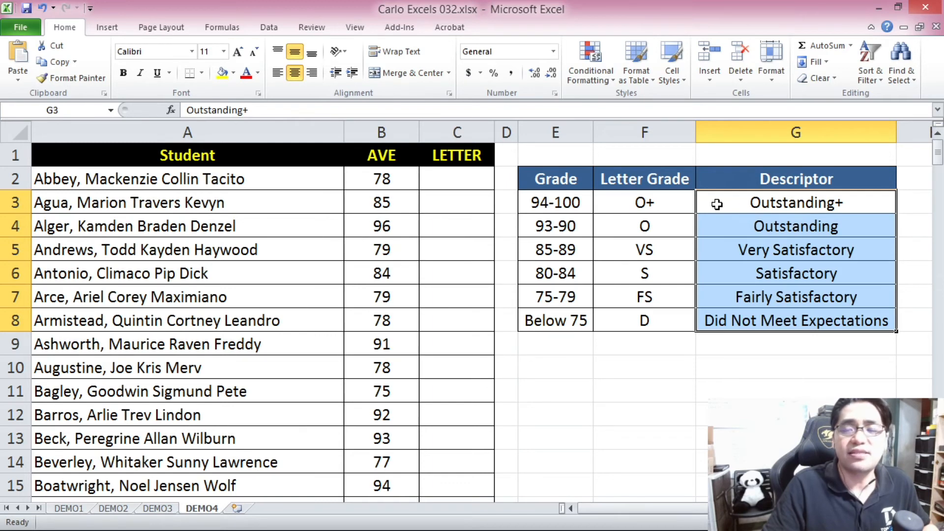
Examine the grade ranges in column E of the grading table, focusing on the lower bound 94 in E3.
{"action": "left_click", "coordinate": [569, 203]}
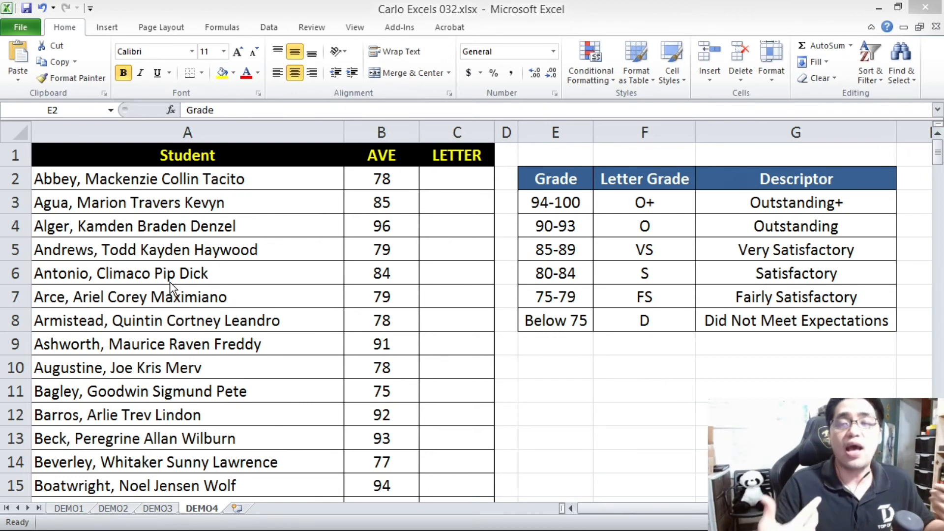
{"action": "left_click", "coordinate": [569, 259]}
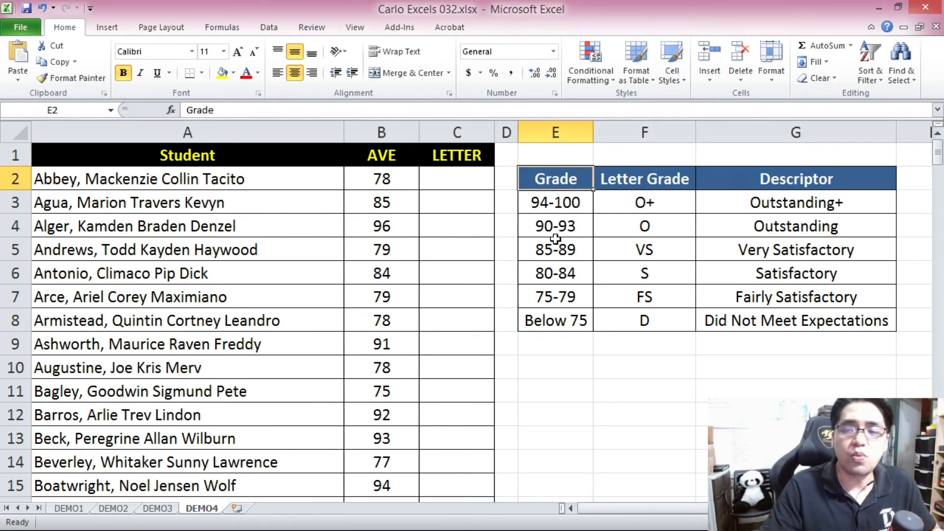
{"action": "left_click", "coordinate": [554, 203]}
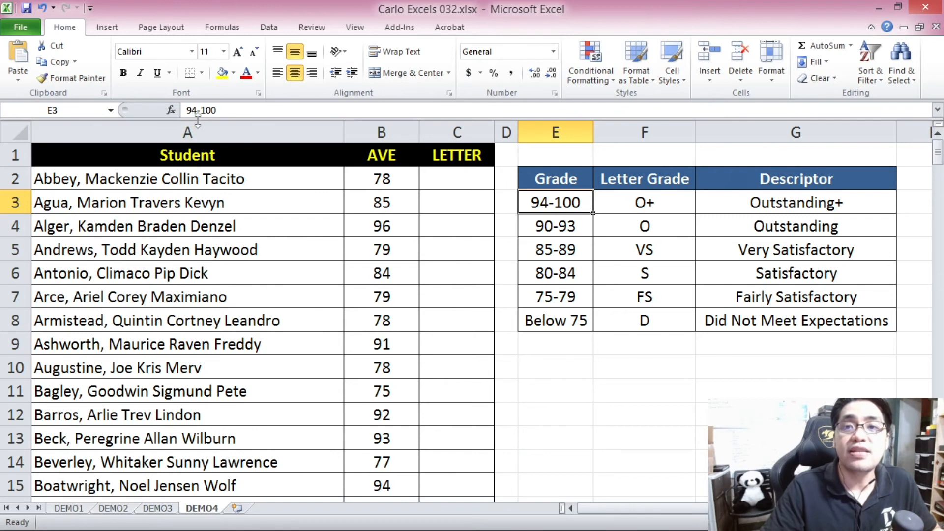
{"action": "left_click_drag", "start_coordinate": [187, 111], "coordinate": [199, 111]}
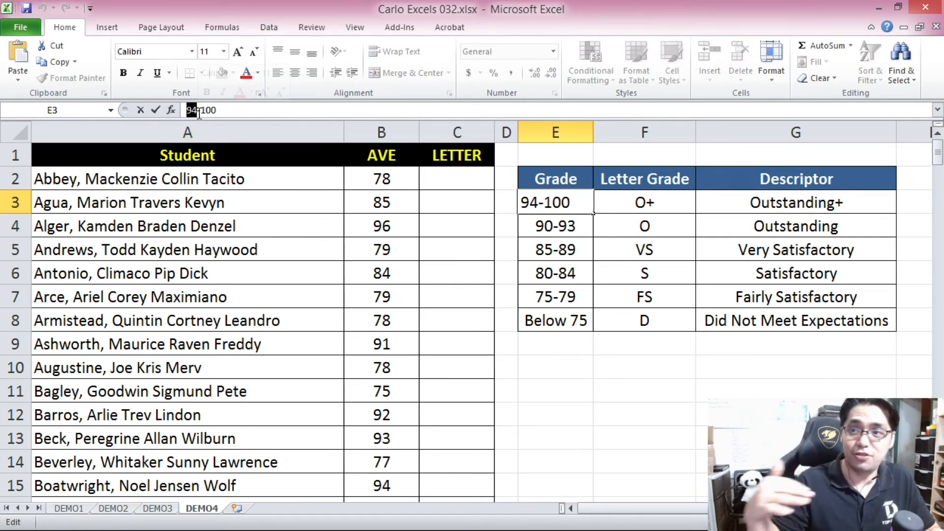
{"action": "left_click", "coordinate": [565, 270]}
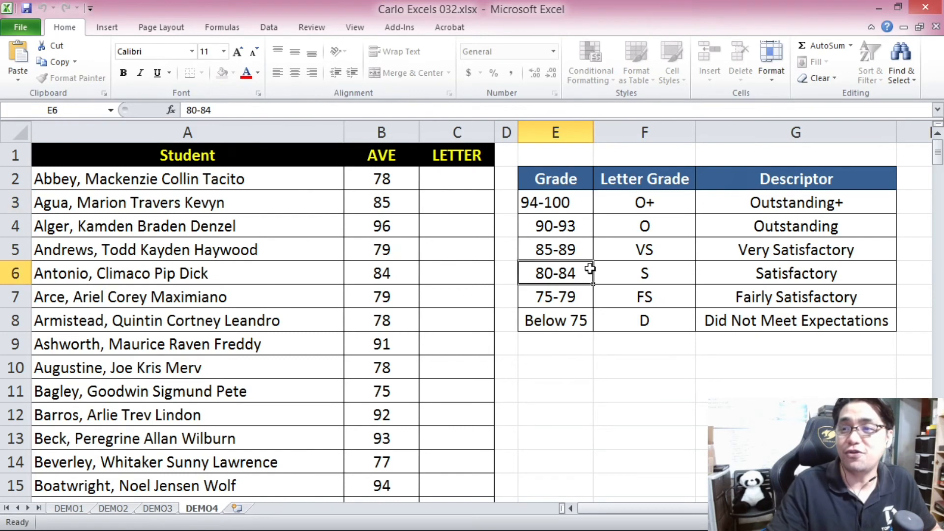
Match the grade ranges 94-100, 90-93 and 85-89 with their letter grades O+, O and VS in the grading table.
{"action": "left_click", "coordinate": [548, 209]}
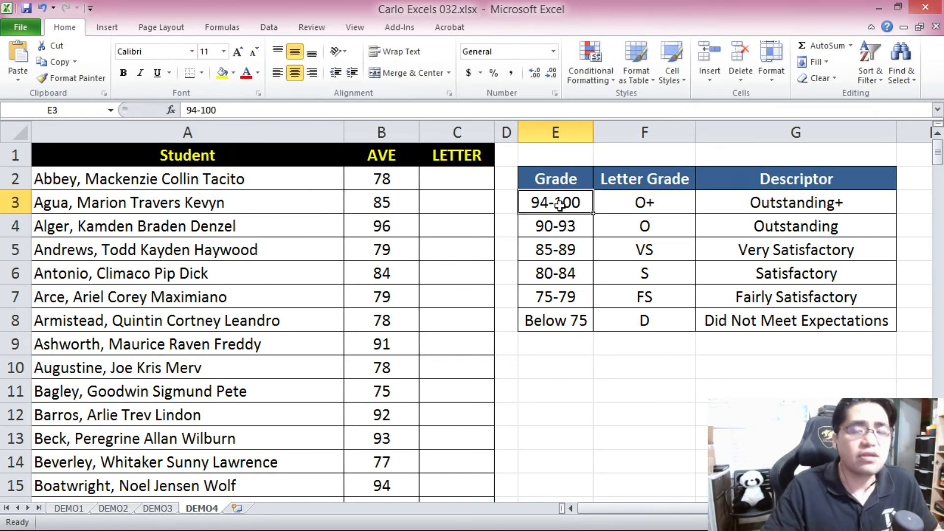
{"action": "left_click", "coordinate": [625, 204]}
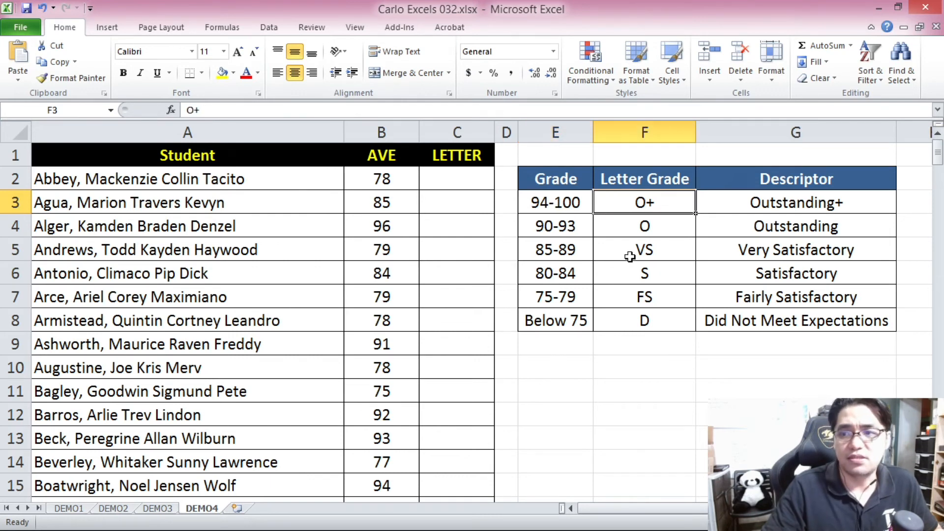
{"action": "left_click", "coordinate": [570, 211]}
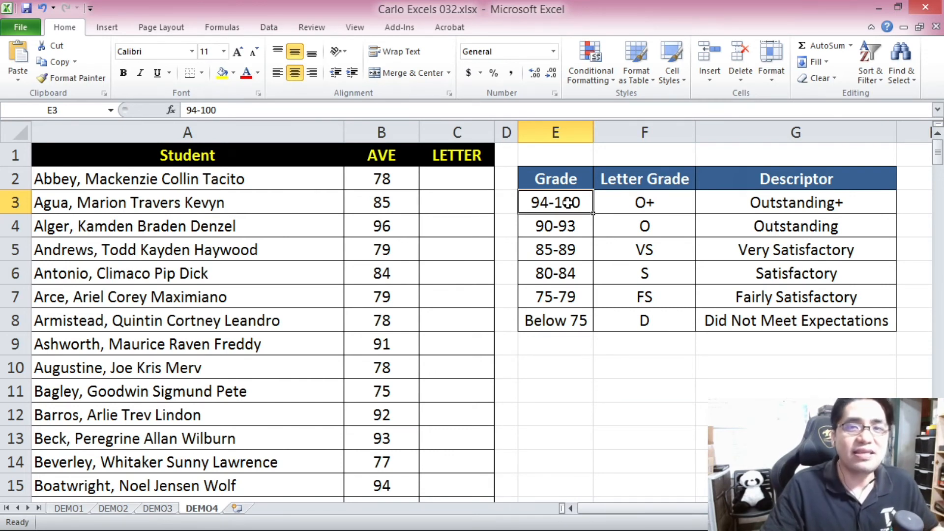
{"action": "left_click", "coordinate": [559, 227]}
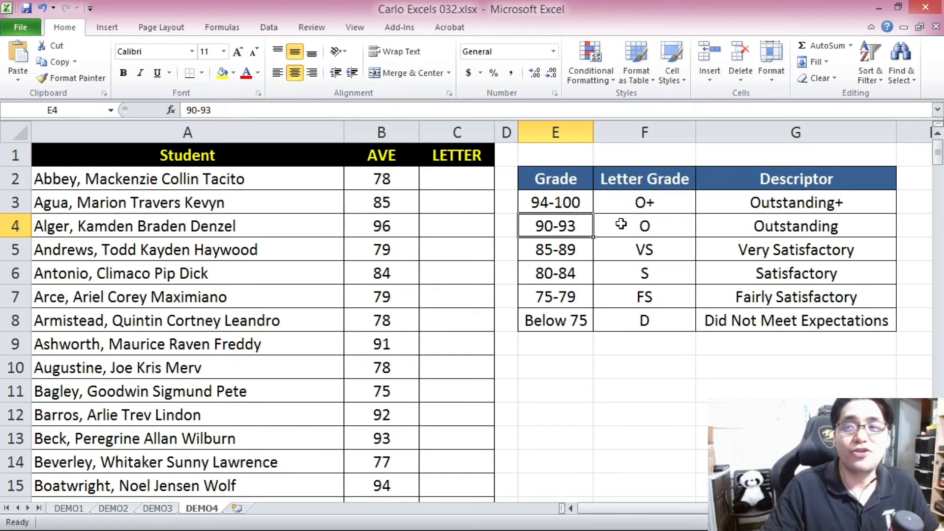
{"action": "left_click", "coordinate": [637, 227]}
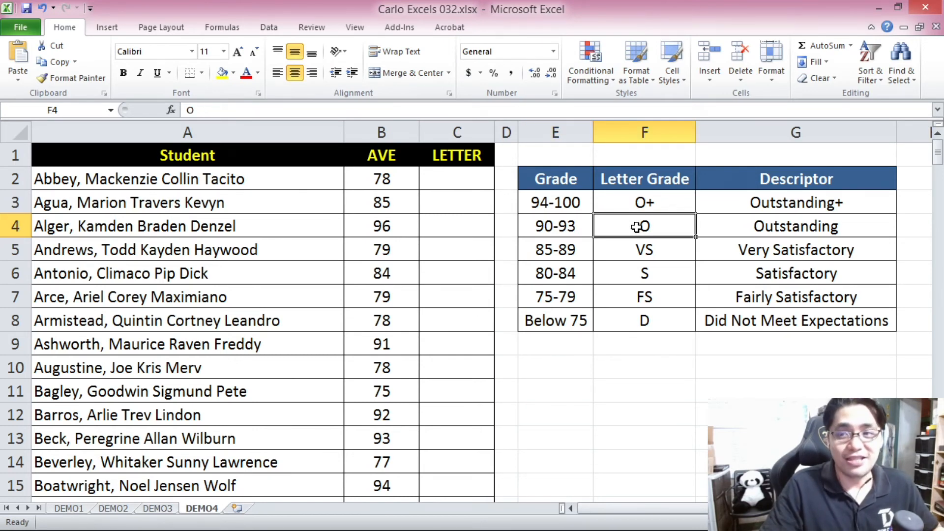
{"action": "left_click", "coordinate": [567, 247]}
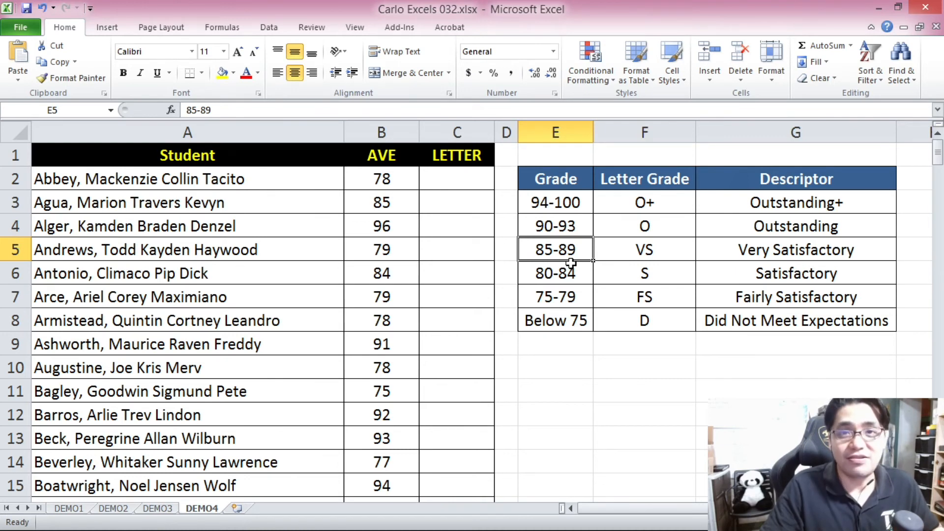
{"action": "left_click", "coordinate": [642, 251]}
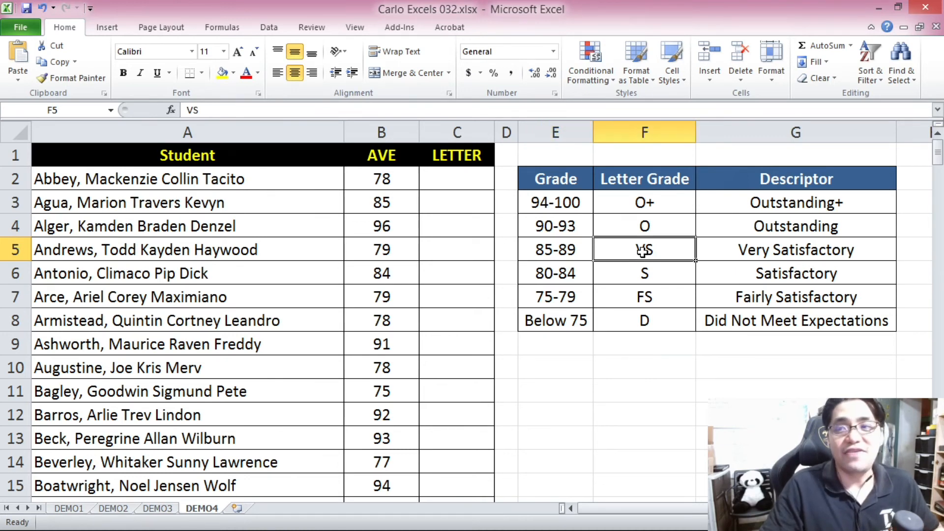
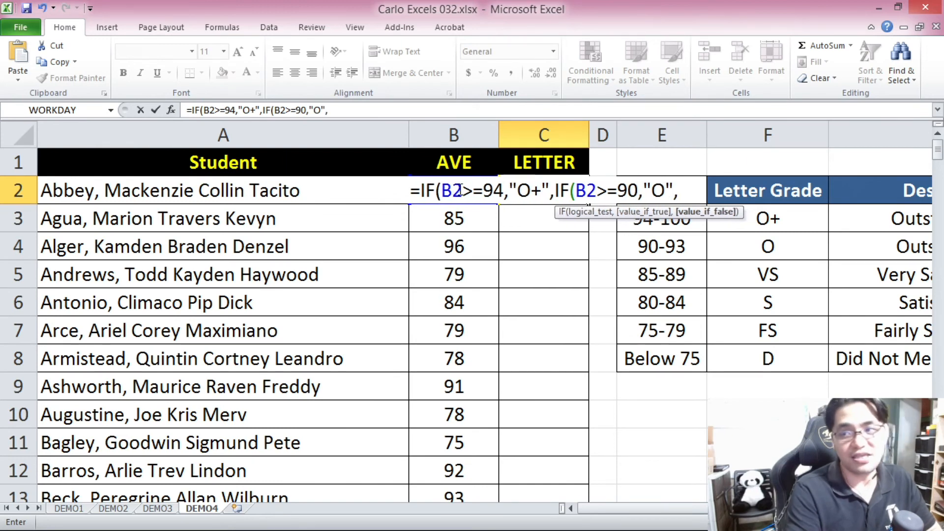
Extend the nested IF in C2 with a third condition that returns "VS" when B2>=85.
{"action": "type", "text": "IF("}
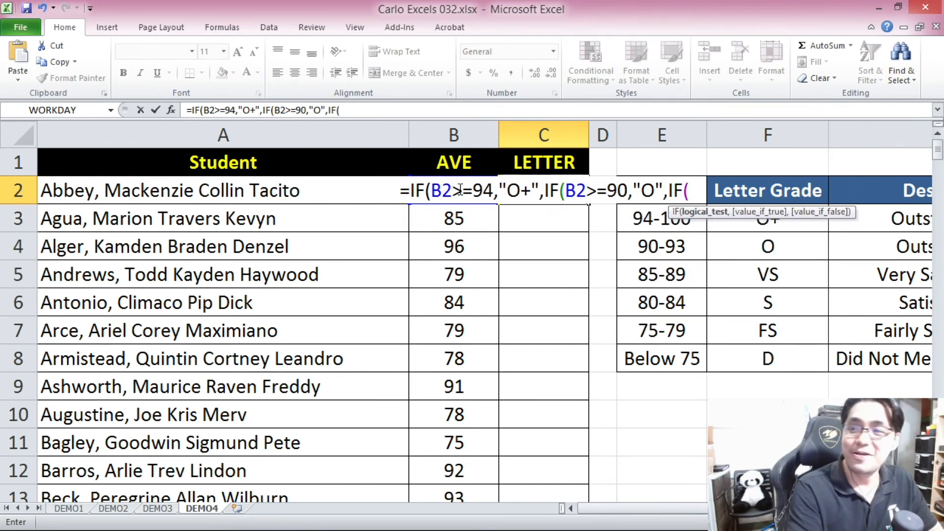
{"action": "type", "text": "B2>"}
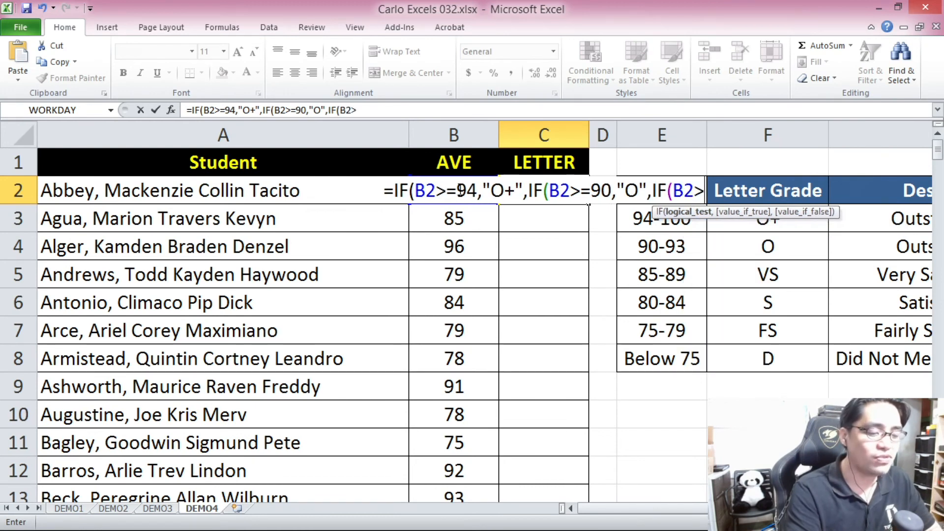
{"action": "type", "text": "="}
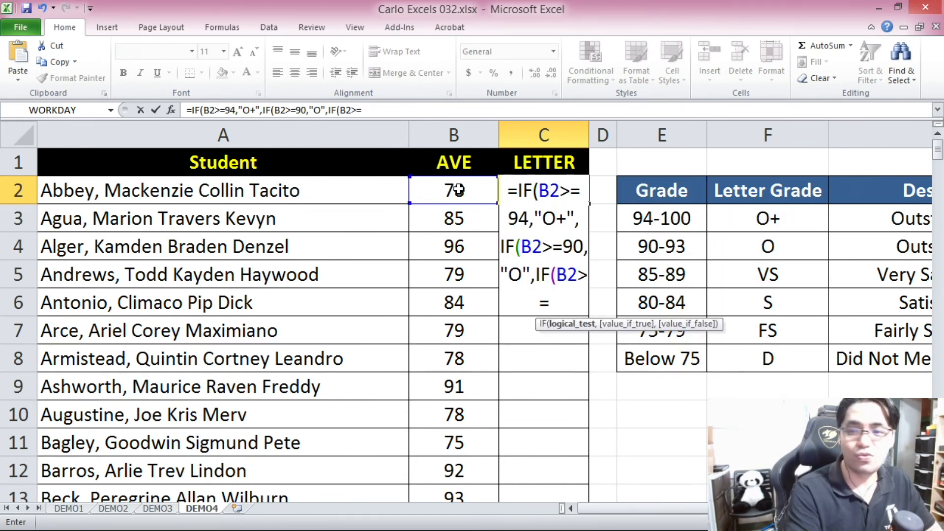
{"action": "type", "text": "85"}
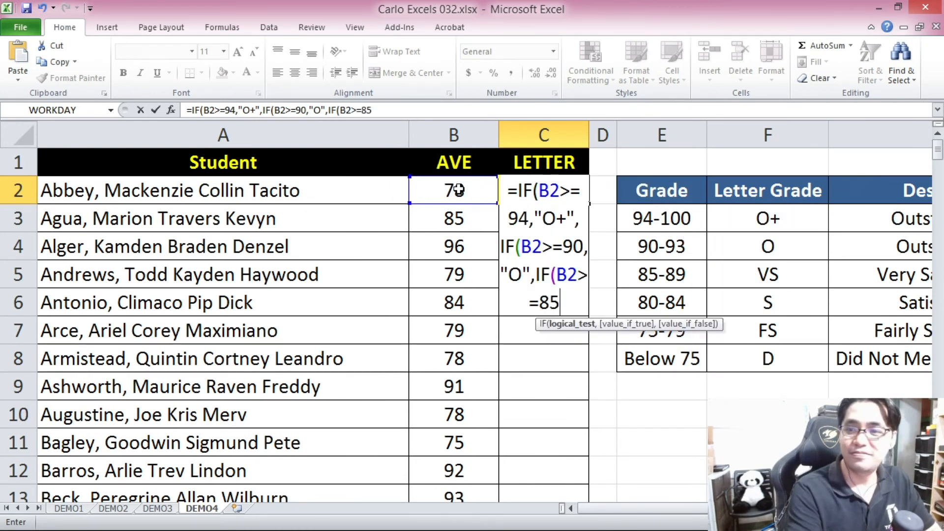
{"action": "type", "text": ","}
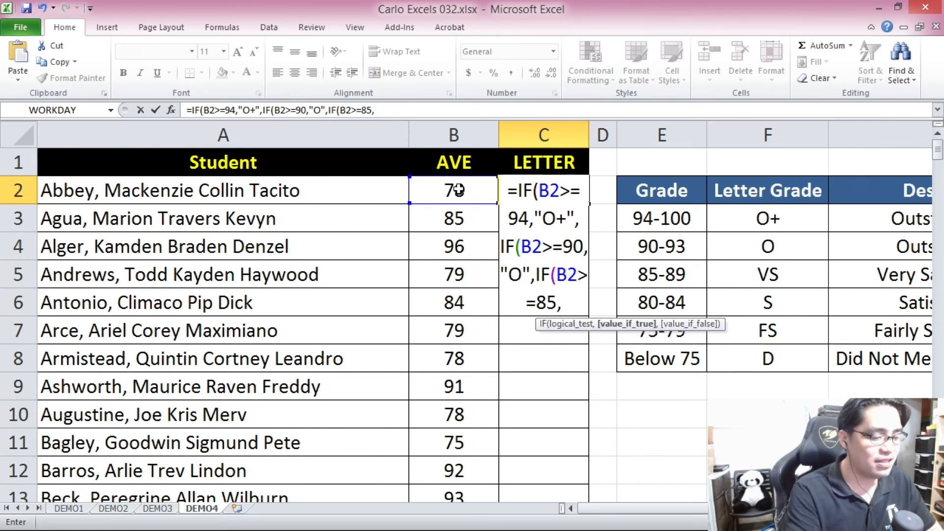
{"action": "type", "text": "\"VS\""}
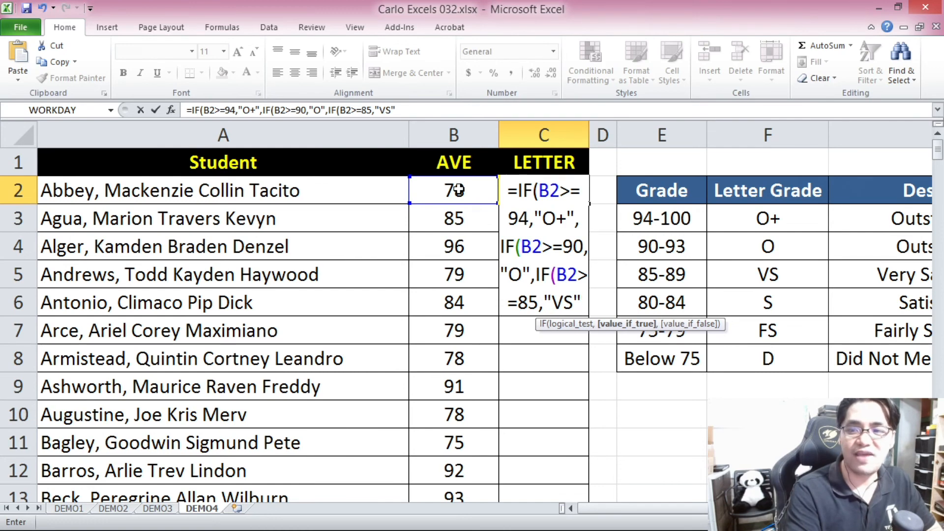
{"action": "type", "text": ","}
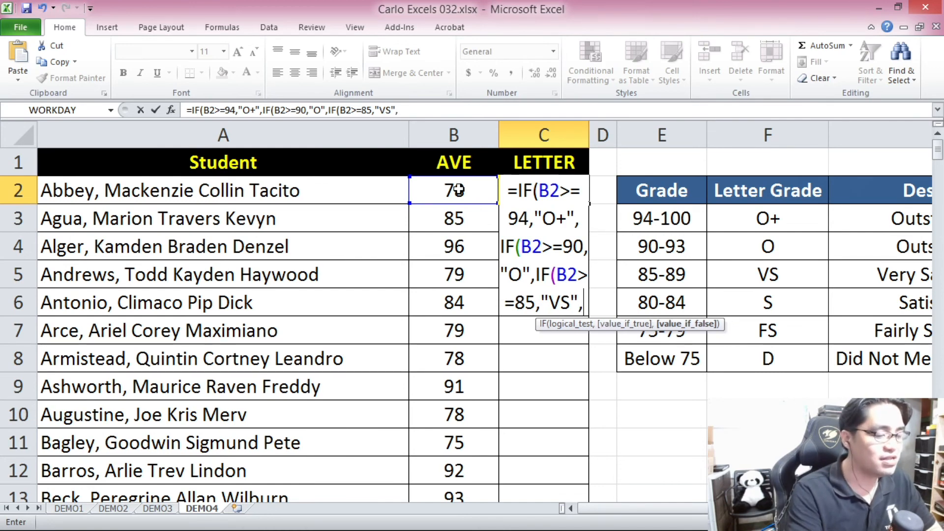
{"action": "type", "text": "IF("}
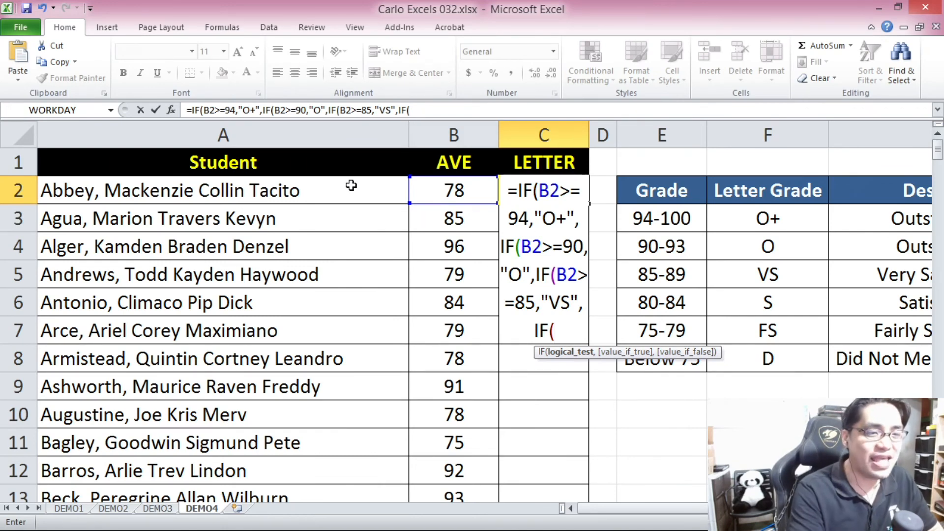
Nest a fourth IF in the C2 formula that returns "S" when B2>=80.
{"action": "type", "text": ">"}
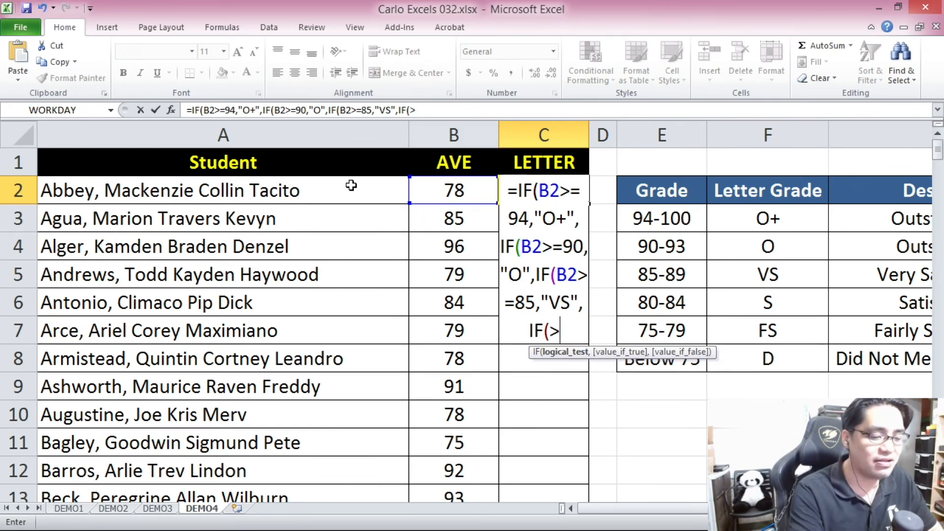
{"action": "type", "text": "="}
{"action": "key", "text": "BackSpace"}
{"action": "key", "text": "BackSpace"}
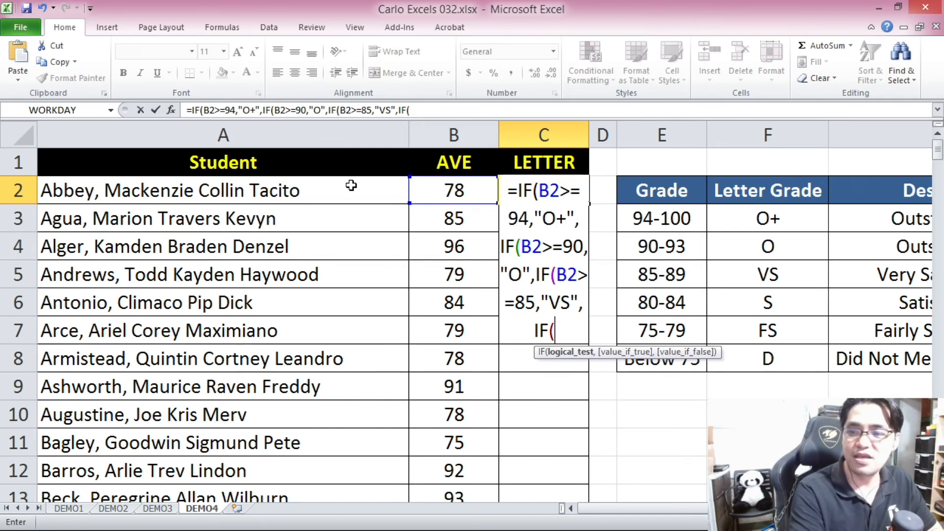
{"action": "type", "text": "B2>="}
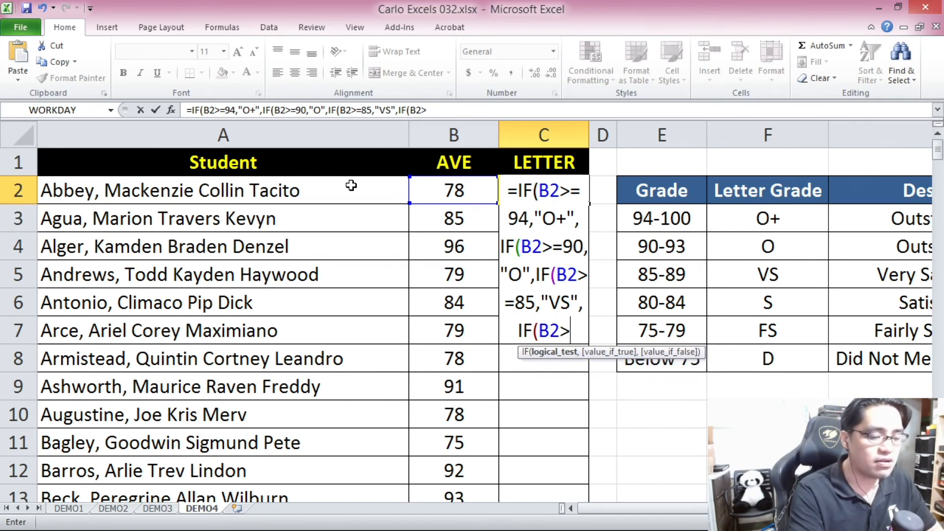
{"action": "type", "text": "80"}
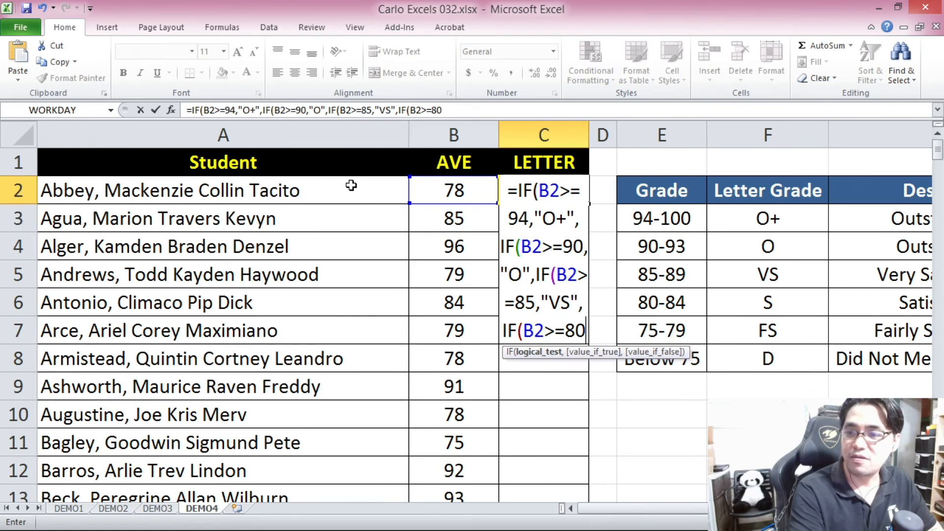
{"action": "type", "text": ","}
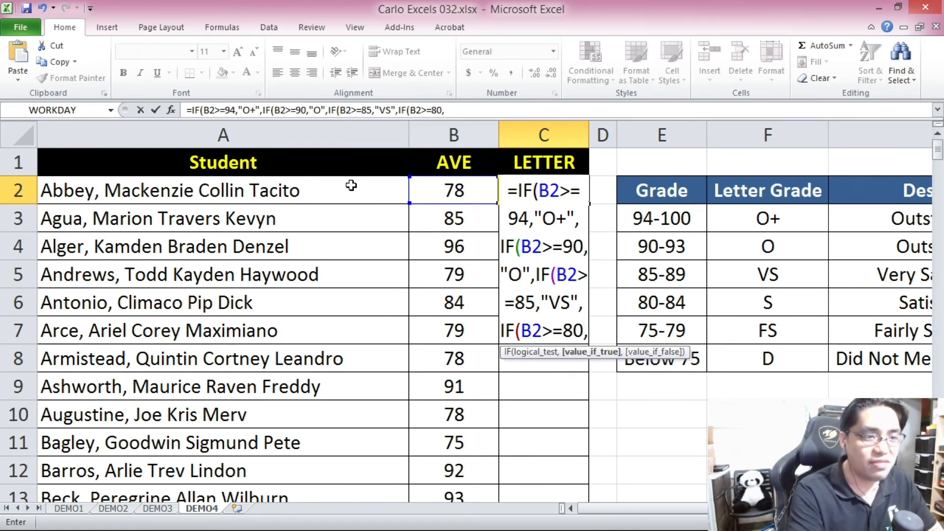
{"action": "type", "text": "\"S\""}
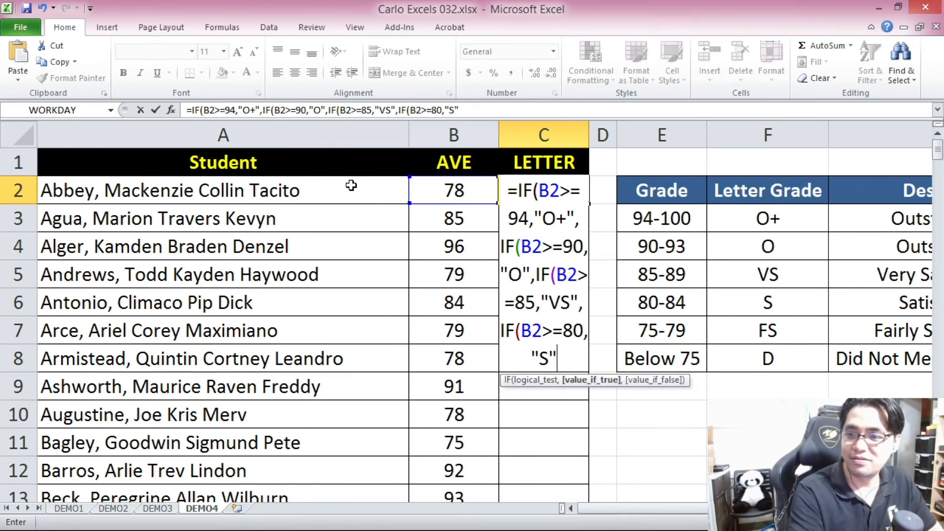
{"action": "type", "text": ","}
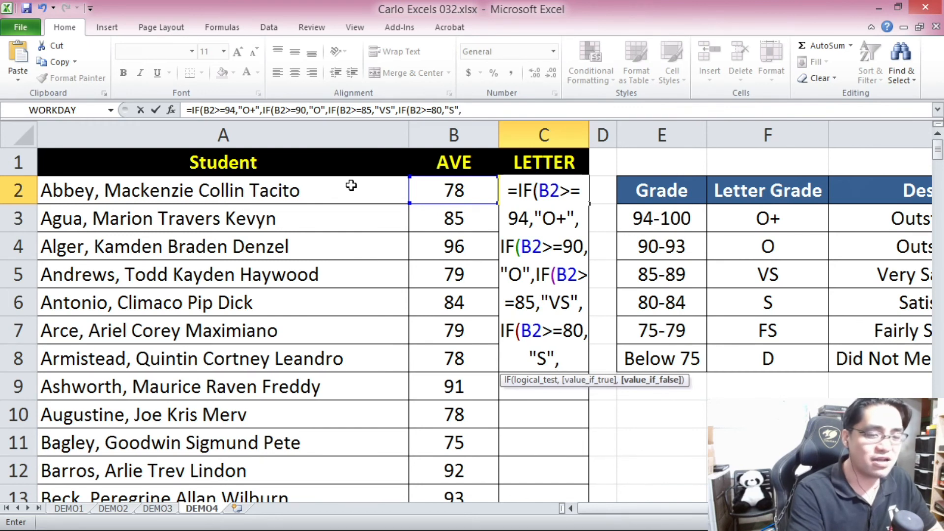
{"action": "type", "text": "IF"}
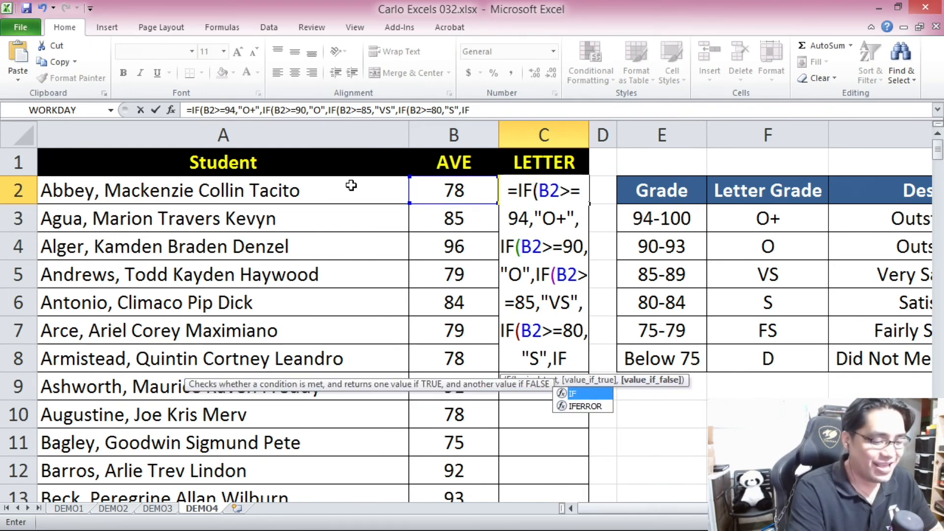
{"action": "type", "text": "("}
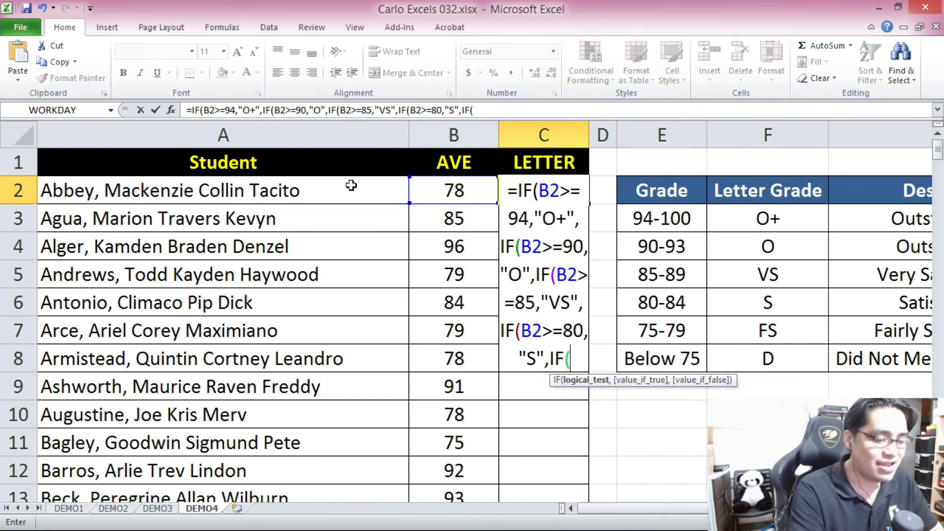
{"action": "type", "text": "B2>"}
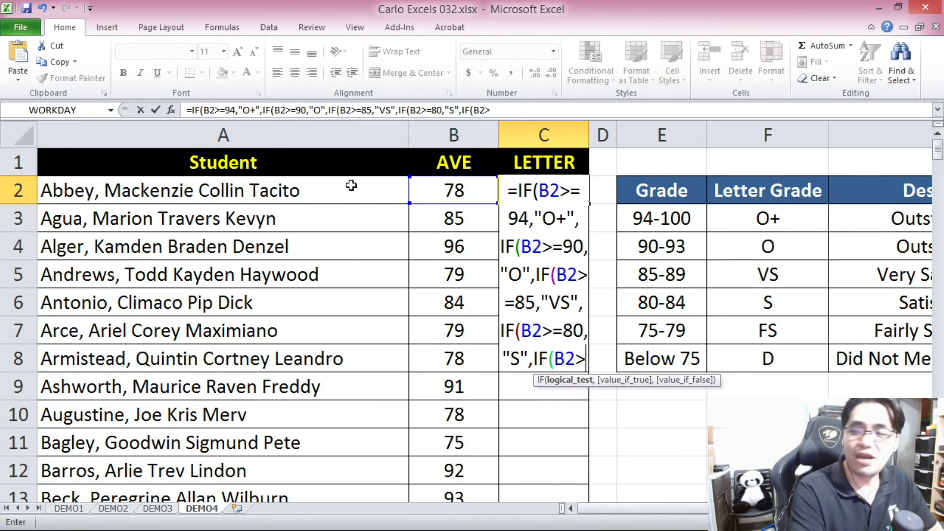
{"action": "type", "text": "="}
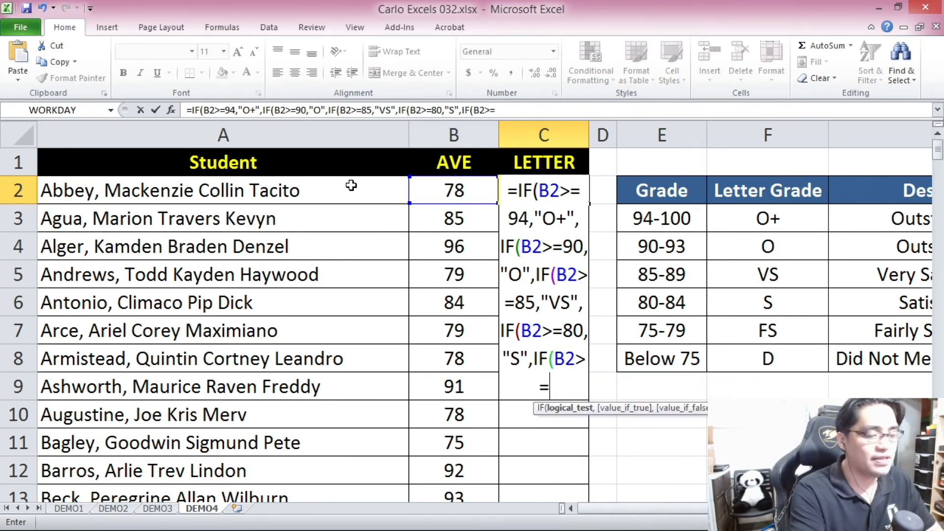
{"action": "type", "text": "75"}
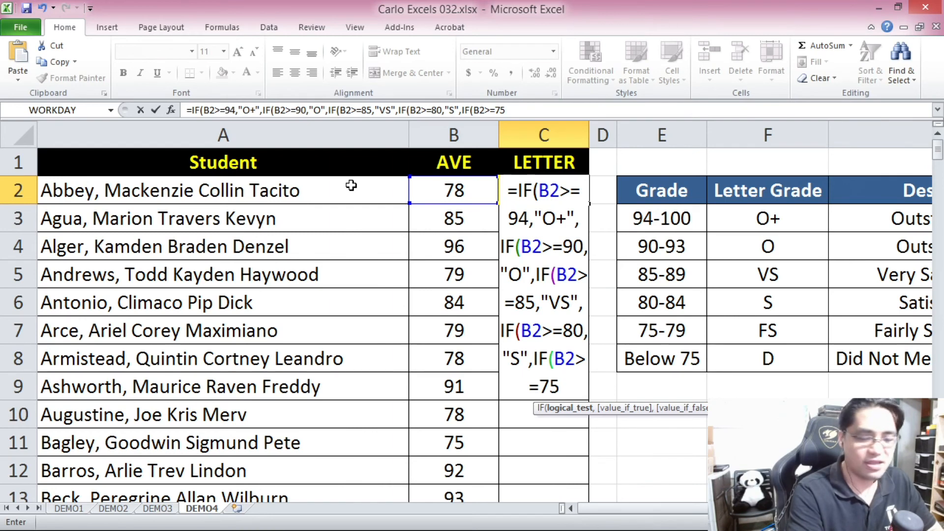
{"action": "type", "text": ","}
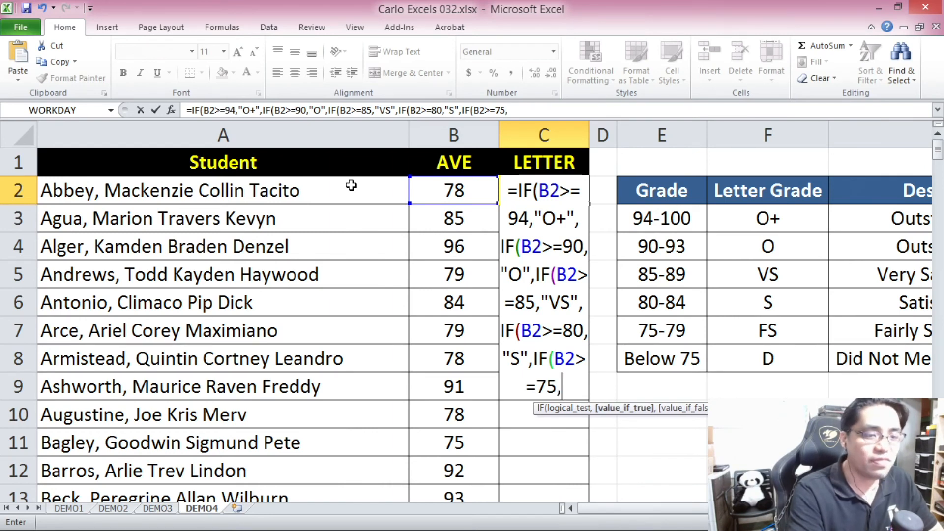
{"action": "type", "text": "\"FS\""}
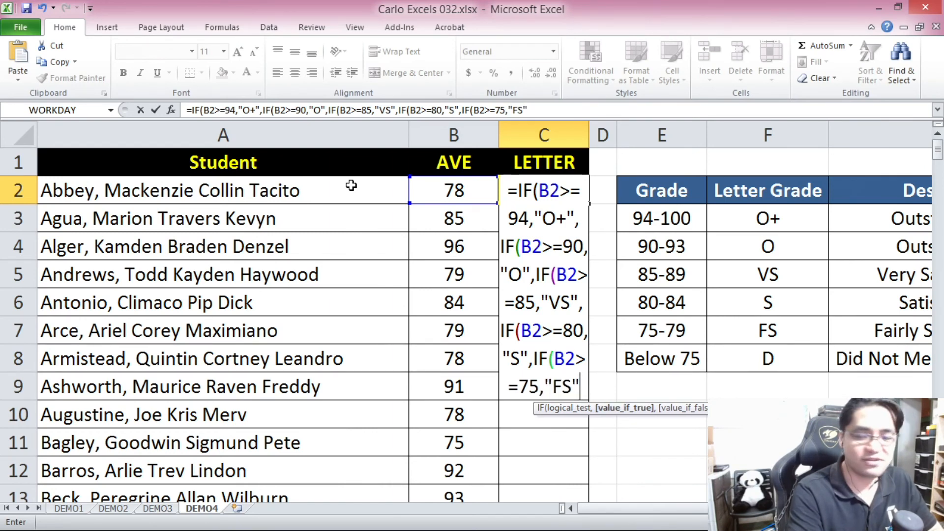
{"action": "type", "text": ","}
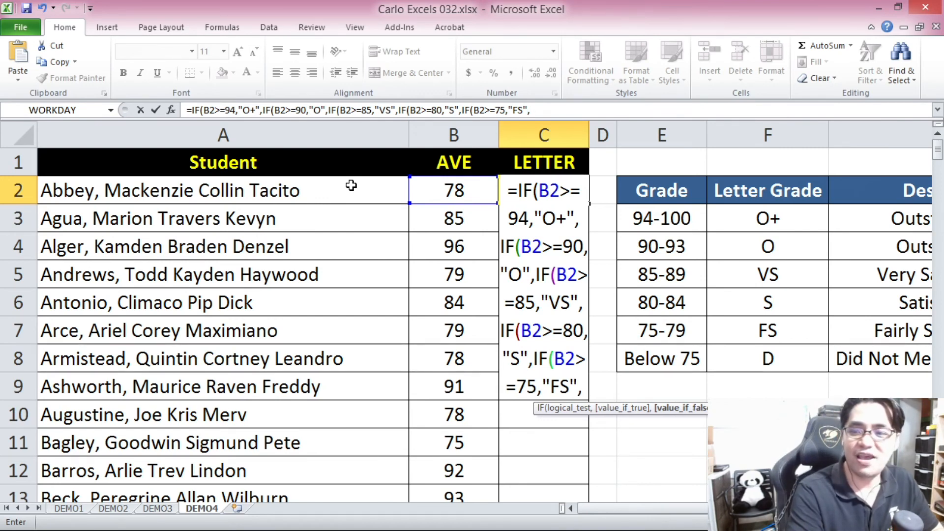
{"action": "type", "text": "\"D\""}
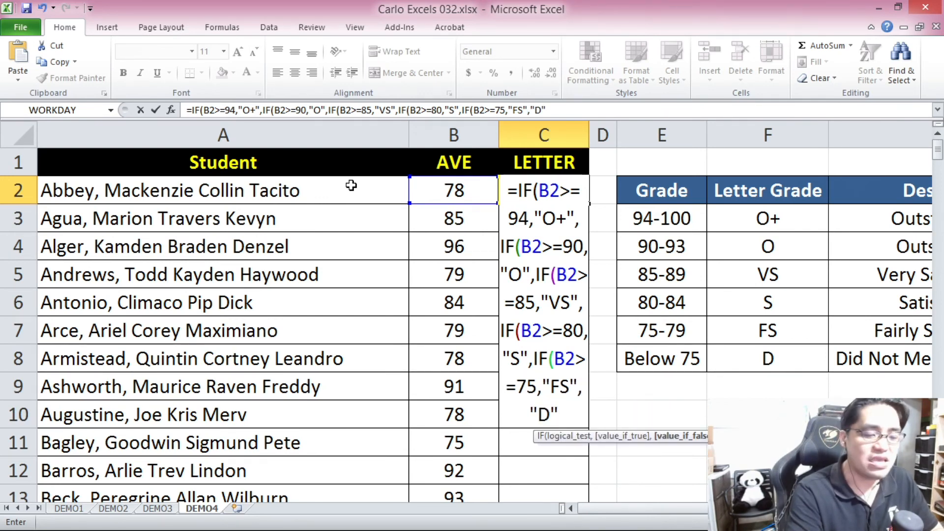
{"action": "type", "text": ")"}
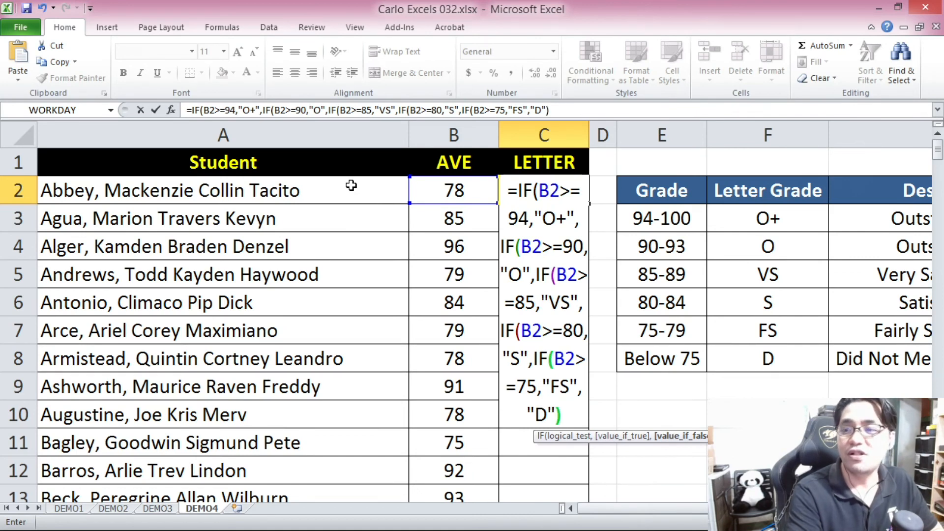
{"action": "type", "text": "))))"}
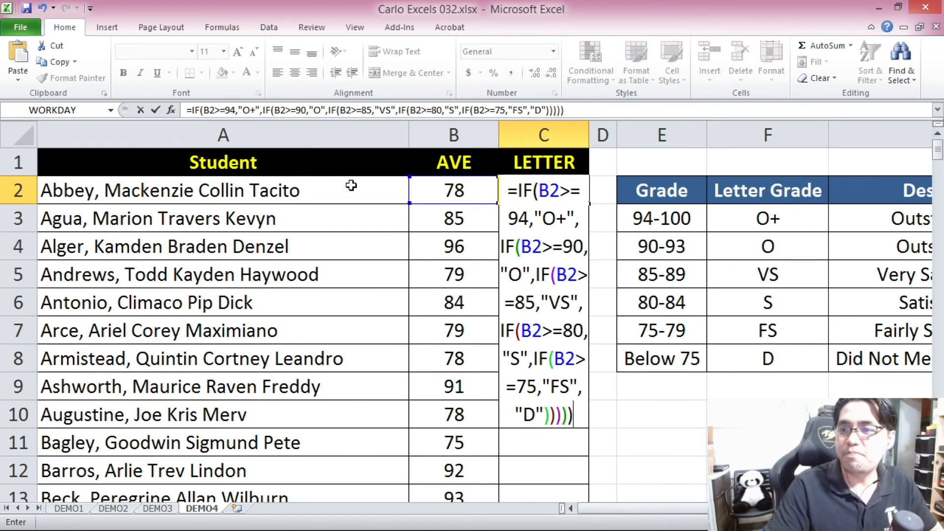
Finish the C2 formula with "D" as the final false value, close all five IFs and enter it.
{"action": "key", "text": "Return"}
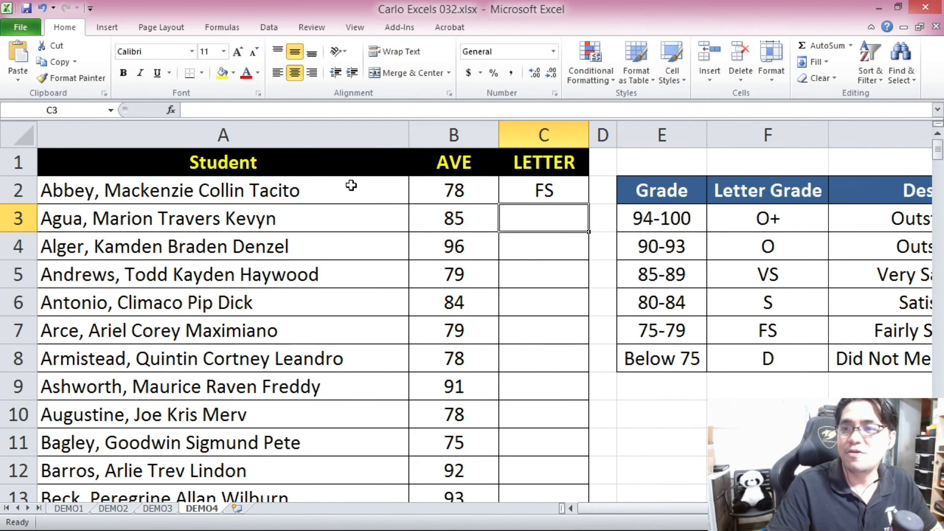
Check the letter grade in C2 against the average in B2 and the matching row of the grading table.
{"action": "left_click", "coordinate": [536, 184]}
{"action": "left_click_drag", "start_coordinate": [654, 509], "coordinate": [632, 507]}
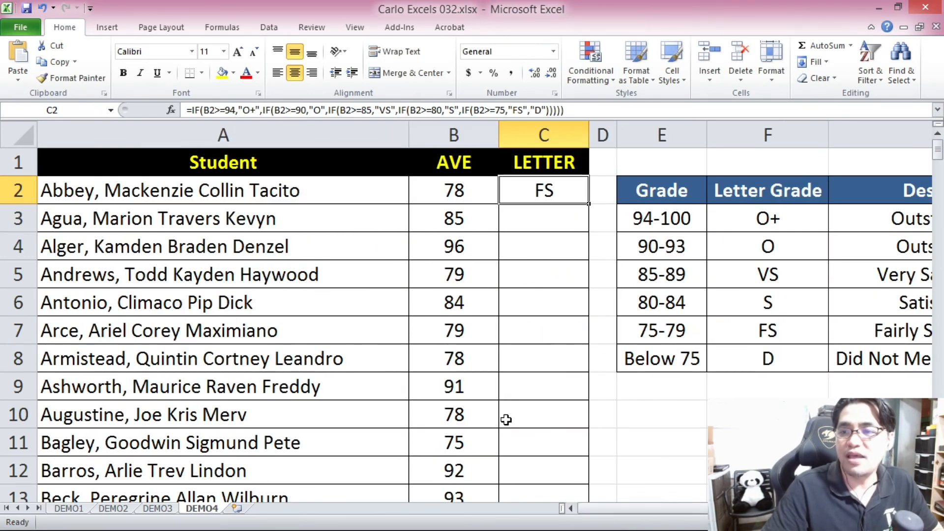
{"action": "scroll", "coordinate": [505, 418], "scroll_direction": "down", "scroll_amount": 1}
{"action": "left_click", "coordinate": [422, 186]}
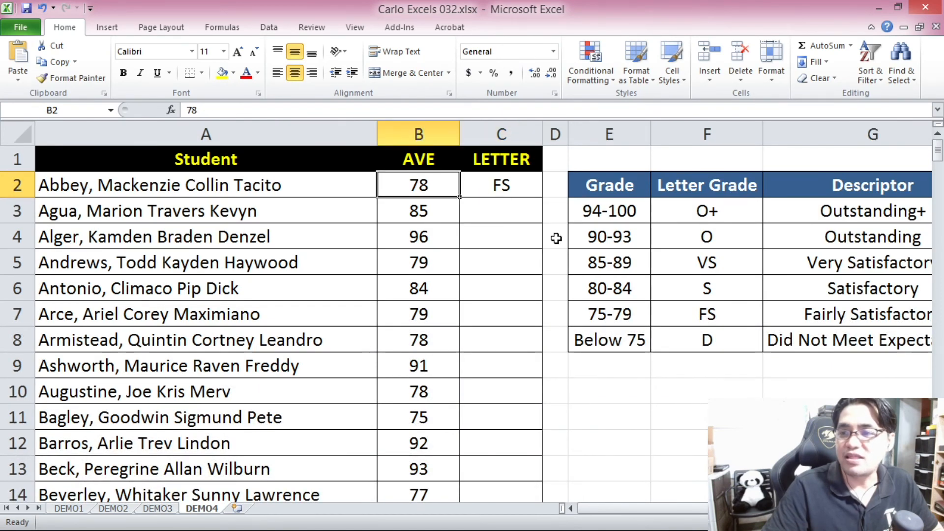
{"action": "left_click", "coordinate": [703, 320]}
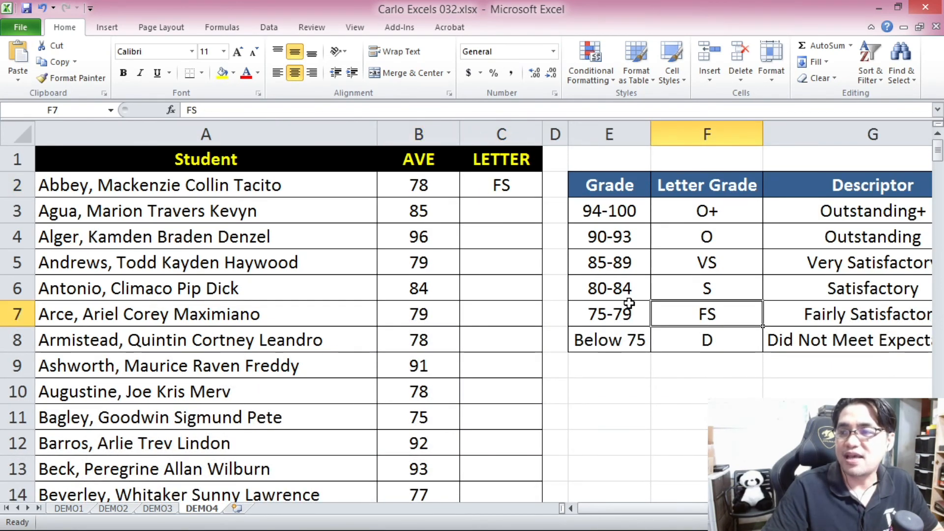
{"action": "left_click", "coordinate": [608, 367]}
{"action": "scroll", "coordinate": [606, 369], "scroll_direction": "down", "scroll_amount": 1}
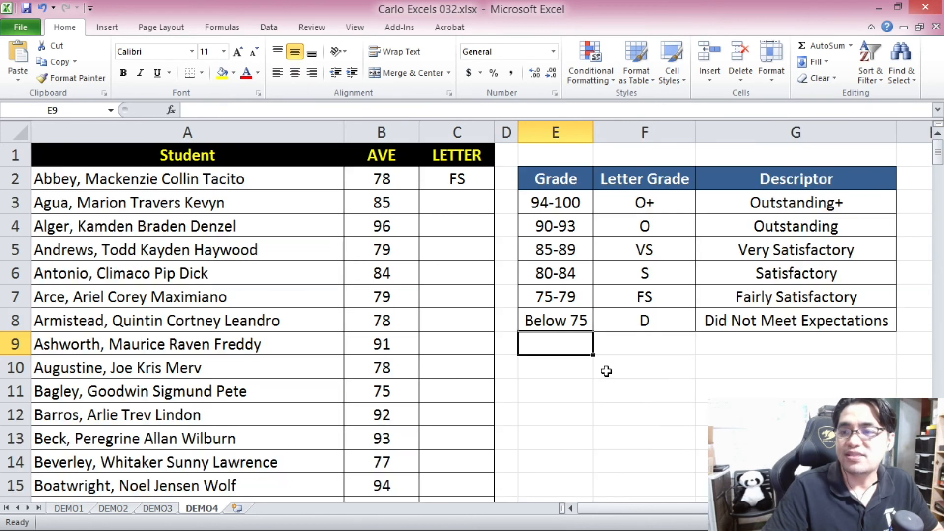
Copy the nested IF formula from C2 down the LETTER column through C201.
{"action": "left_click", "coordinate": [448, 183]}
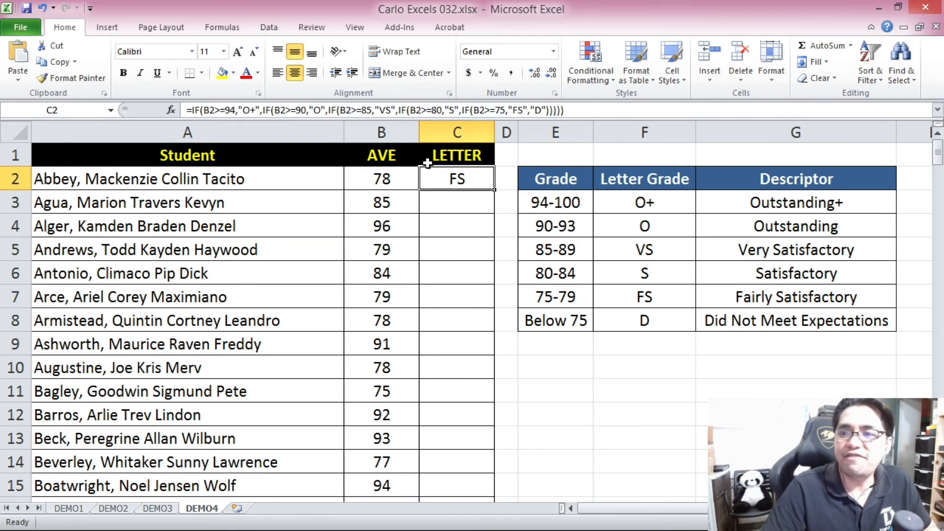
{"action": "key", "text": "ctrl+c"}
{"action": "left_click_drag", "start_coordinate": [937, 153], "coordinate": [937, 472]}
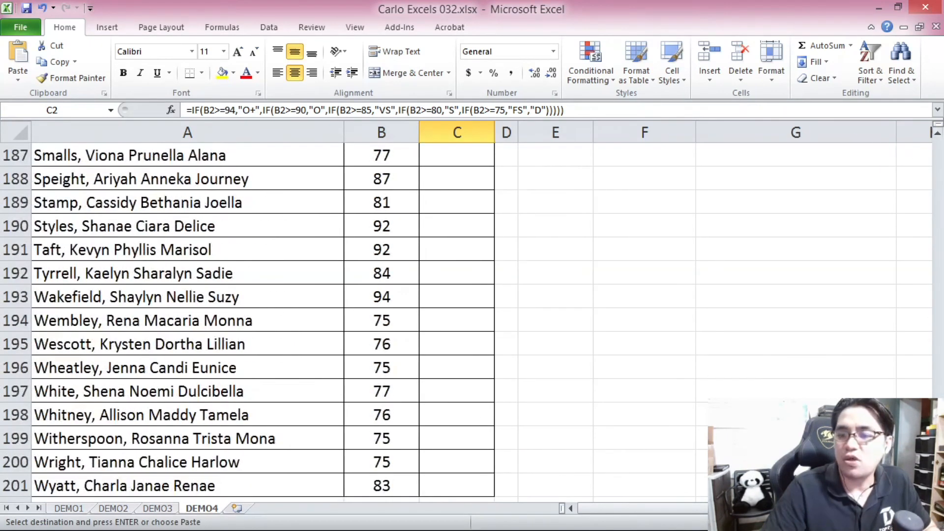
{"action": "left_click", "coordinate": [459, 486], "text": "shift"}
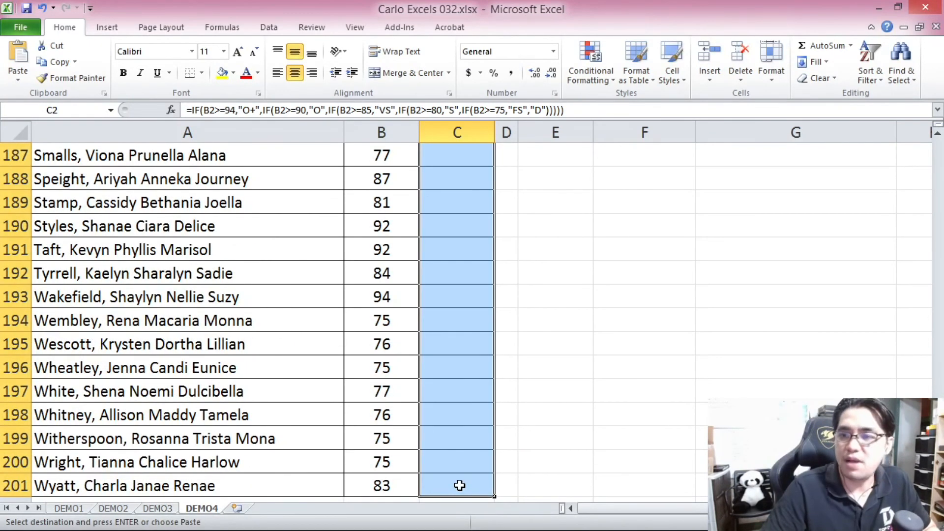
{"action": "key", "text": "ctrl+v"}
{"action": "left_click", "coordinate": [444, 299]}
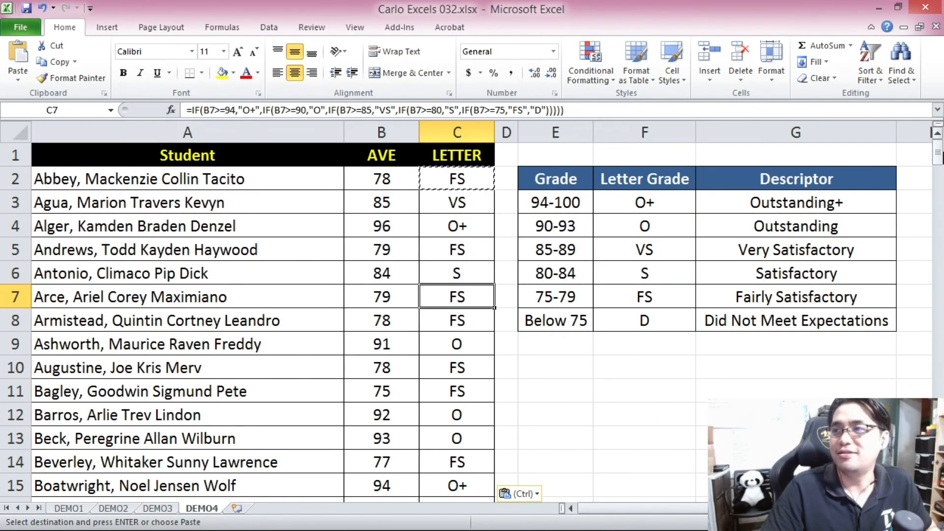
Check the copied letter grades in rows 3, 4, 6, 8 and 9 against their averages and the matching ranges of the grading table.
{"action": "left_click", "coordinate": [384, 226]}
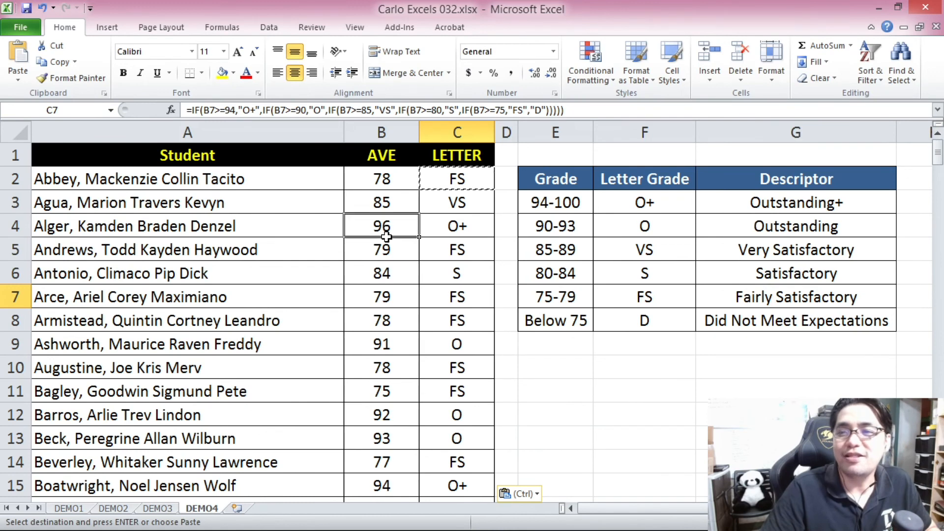
{"action": "left_click", "coordinate": [394, 204]}
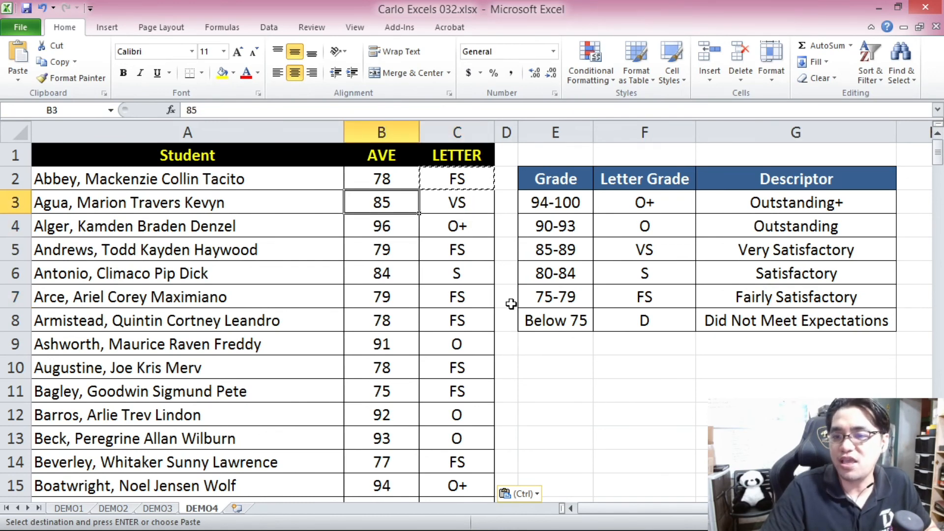
{"action": "left_click", "coordinate": [392, 325]}
{"action": "left_click", "coordinate": [540, 296]}
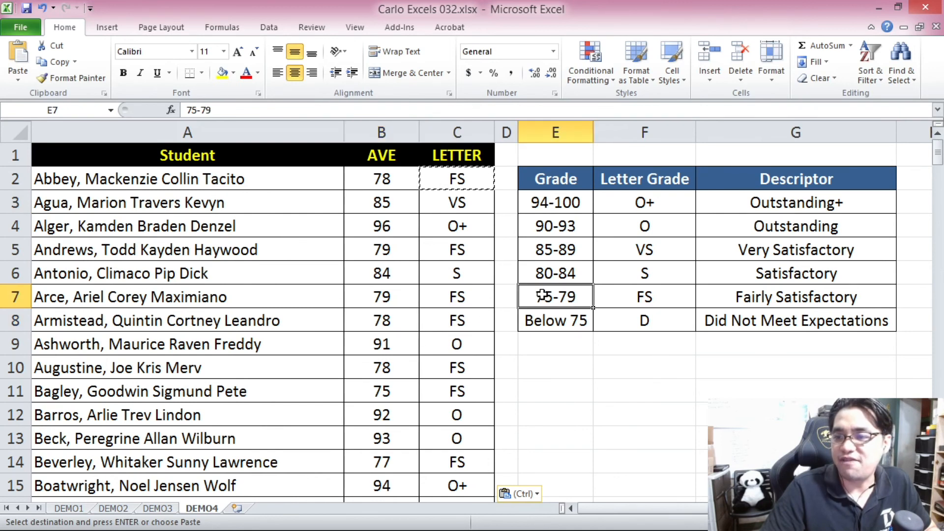
{"action": "left_click", "coordinate": [388, 324]}
{"action": "left_click", "coordinate": [637, 295]}
{"action": "left_click_drag", "start_coordinate": [370, 271], "coordinate": [467, 270]}
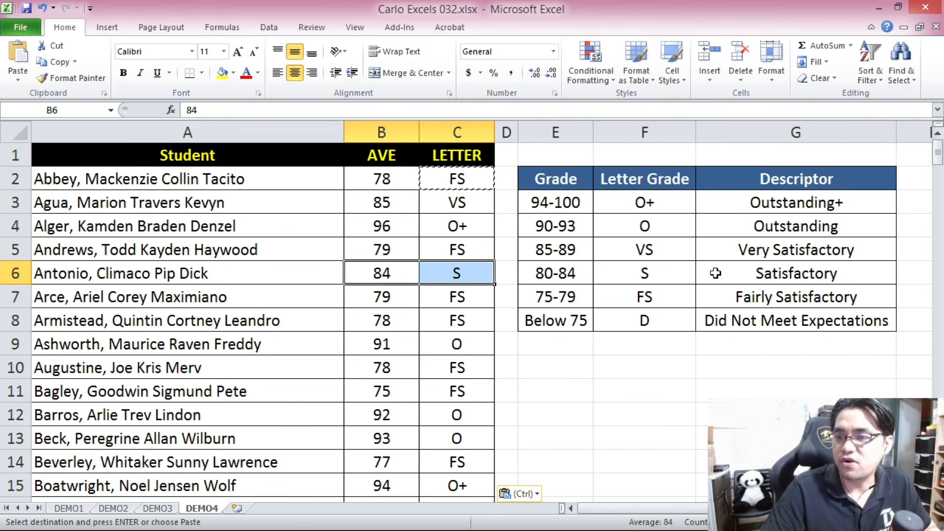
{"action": "left_click", "coordinate": [386, 345]}
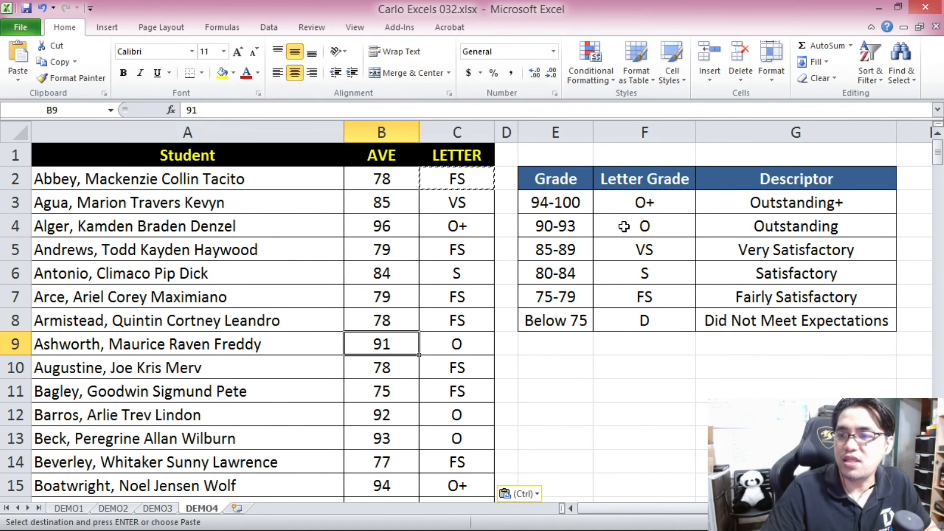
{"action": "left_click_drag", "start_coordinate": [396, 332], "coordinate": [460, 344]}
{"action": "left_click", "coordinate": [514, 308]}
{"action": "left_click", "coordinate": [438, 345]}
{"action": "mouse_move", "coordinate": [937, 156]}
{"action": "left_mouse_down"}
{"action": "mouse_move", "coordinate": [937, 241]}
{"action": "mouse_move", "coordinate": [938, 150]}
{"action": "left_mouse_up"}
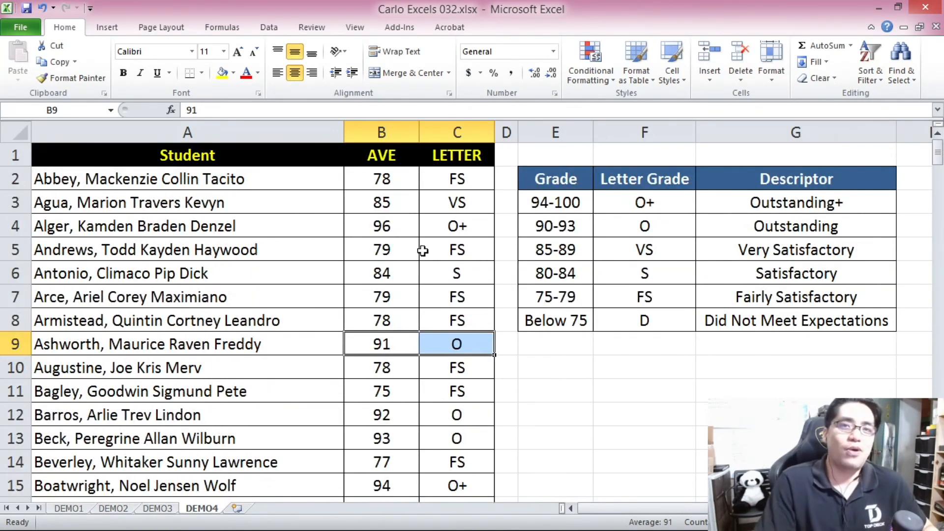
Review the nested IF formula in C2 and finish with the Student header cell A1 selected.
{"action": "left_click", "coordinate": [474, 184]}
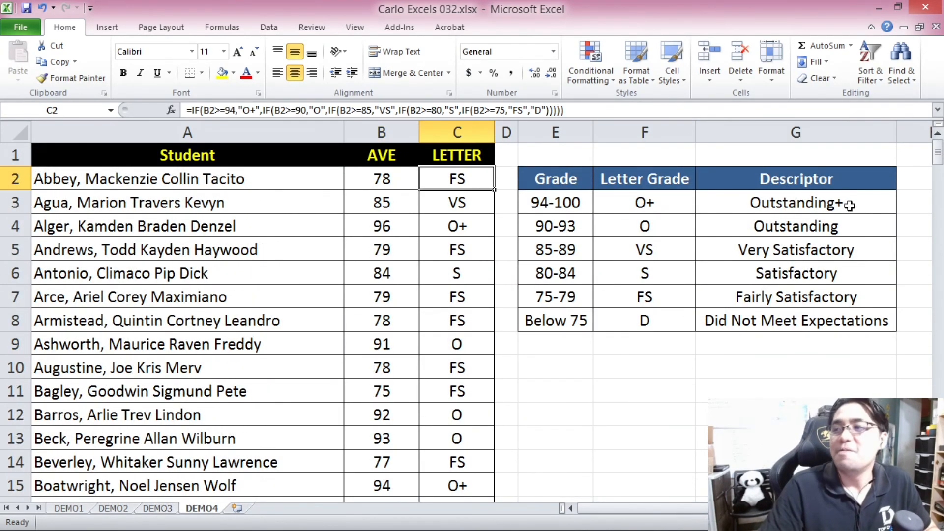
{"action": "mouse_move", "coordinate": [930, 160]}
{"action": "left_mouse_down"}
{"action": "mouse_move", "coordinate": [937, 487]}
{"action": "mouse_move", "coordinate": [936, 150]}
{"action": "left_mouse_up"}
{"action": "left_click", "coordinate": [298, 156]}
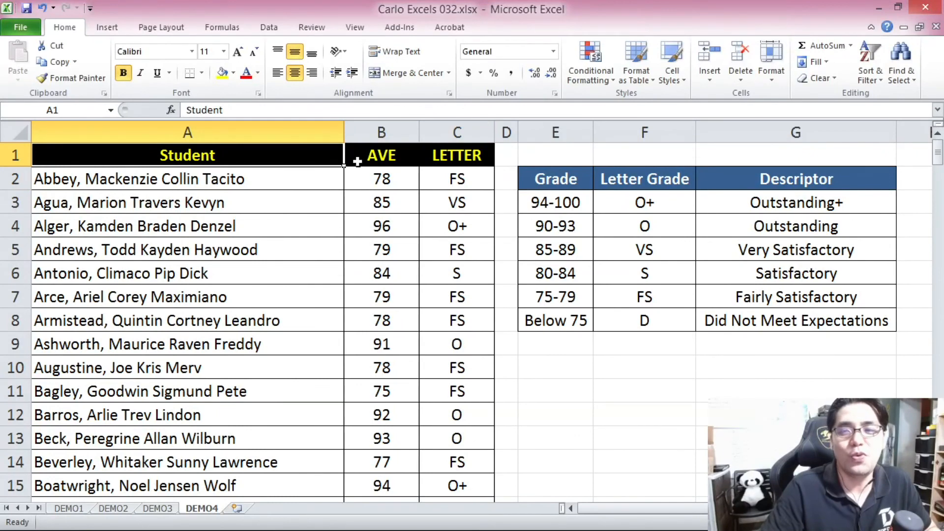